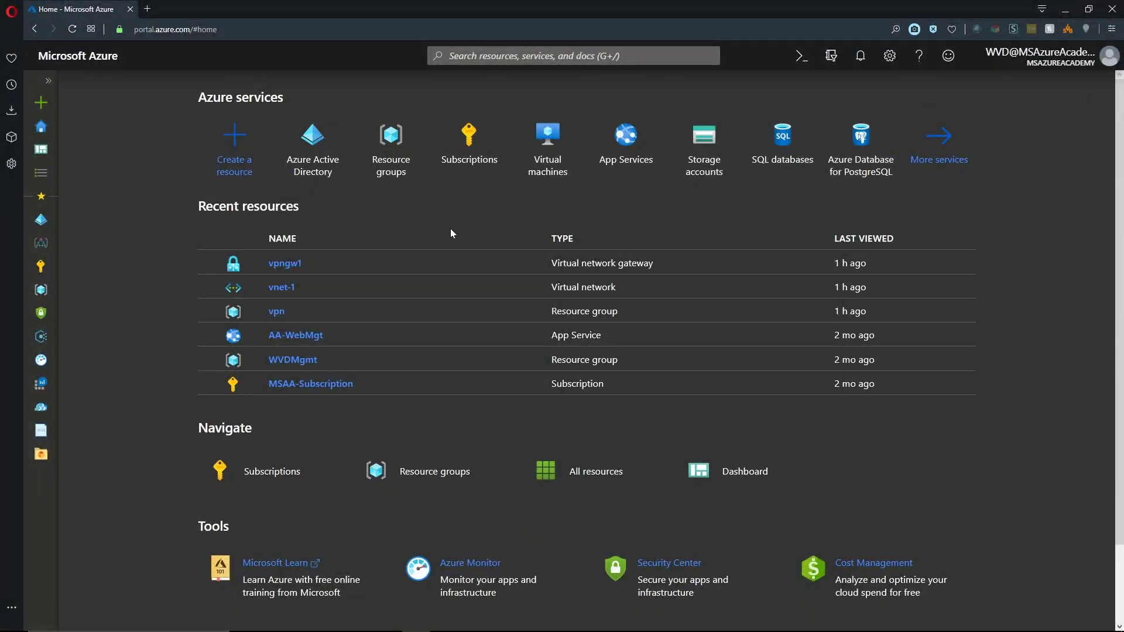
From the full All services list, return to the portal Home page.
{"action": "left_click", "coordinate": [938, 160]}
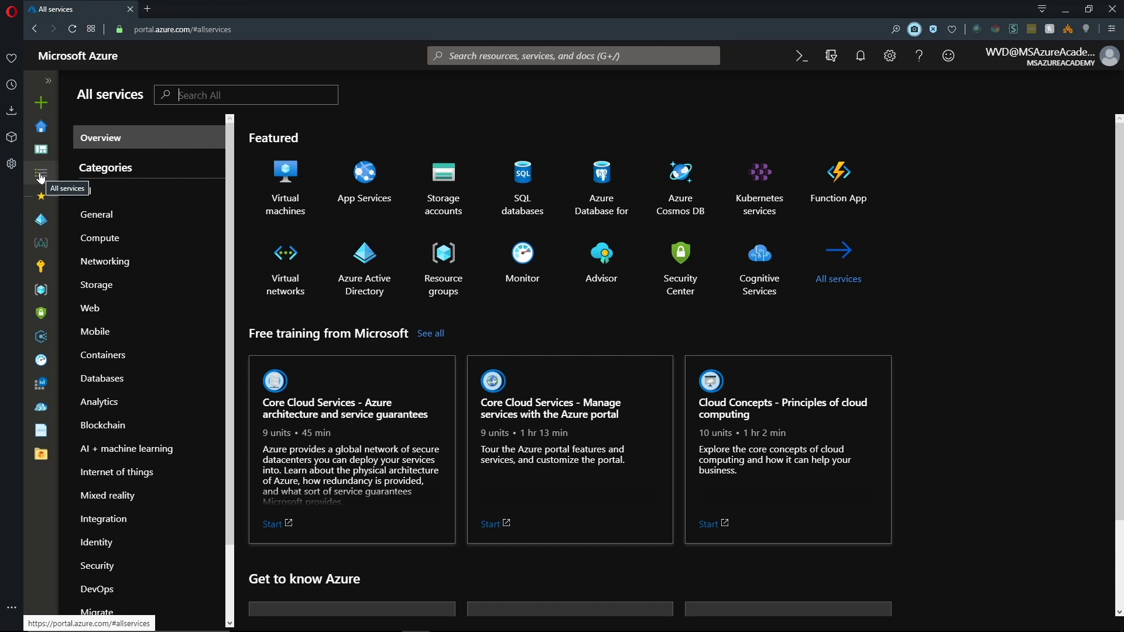
{"action": "left_click", "coordinate": [39, 178]}
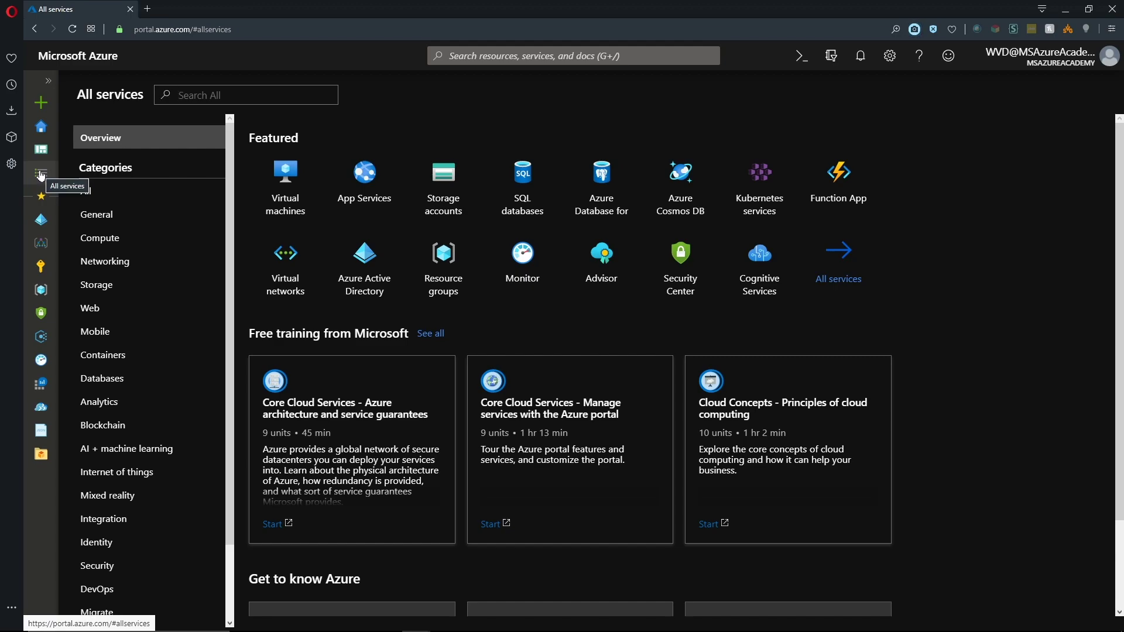
{"action": "left_click", "coordinate": [41, 127]}
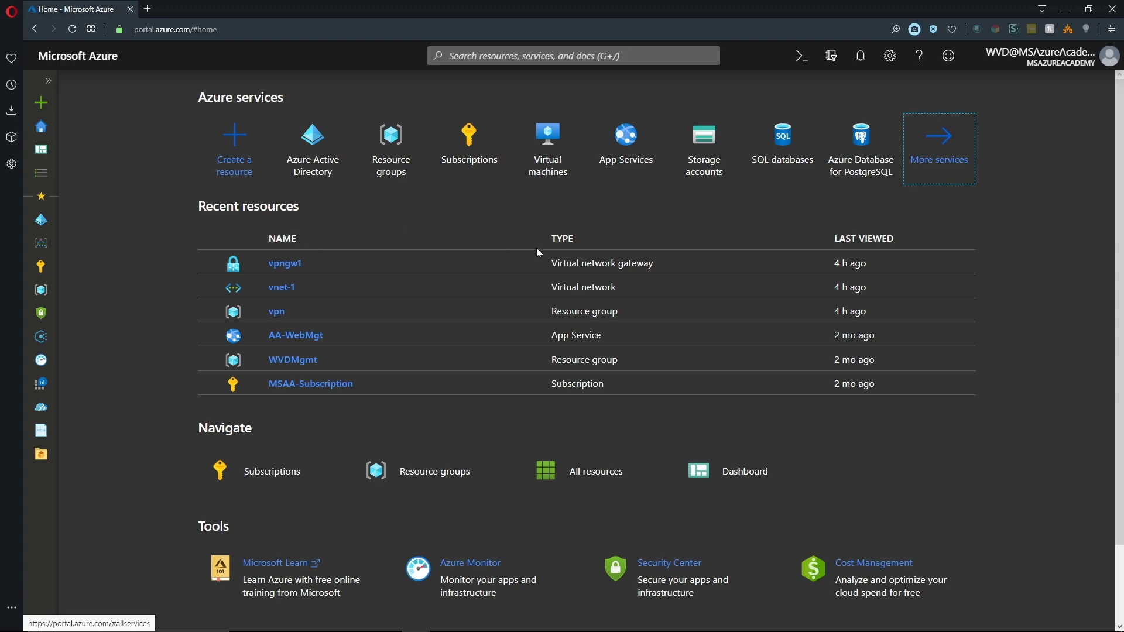
{"action": "scroll", "coordinate": [510, 364], "scroll_direction": "down", "scroll_amount": 1}
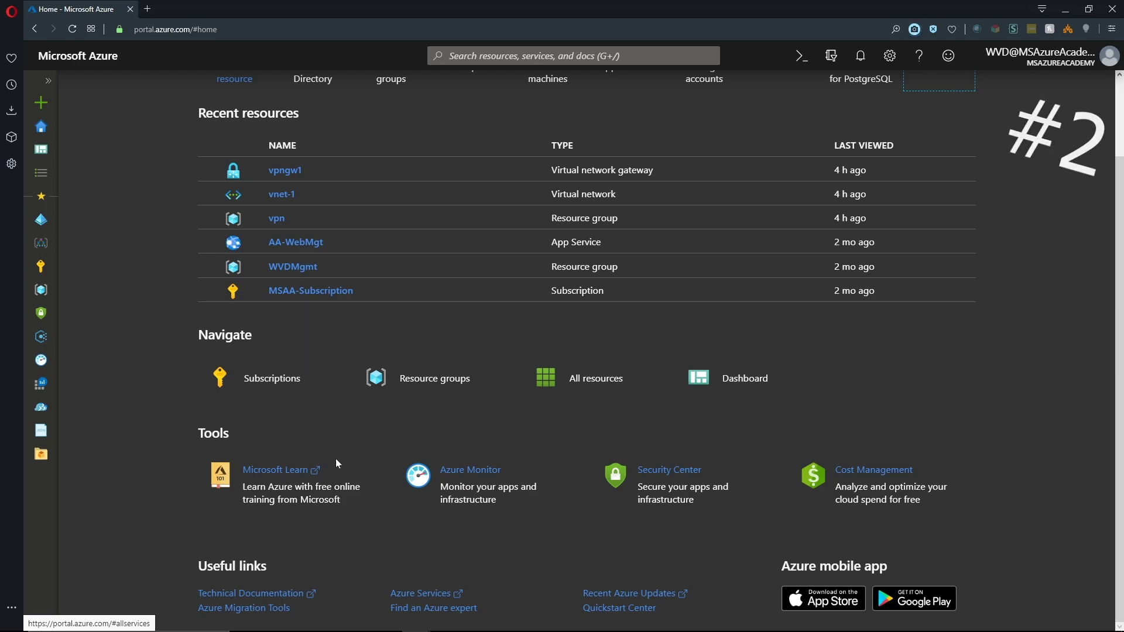
In Microsoft Learn, browse all paths filtered to Advanced level and Administrator role.
{"action": "left_click", "coordinate": [282, 470]}
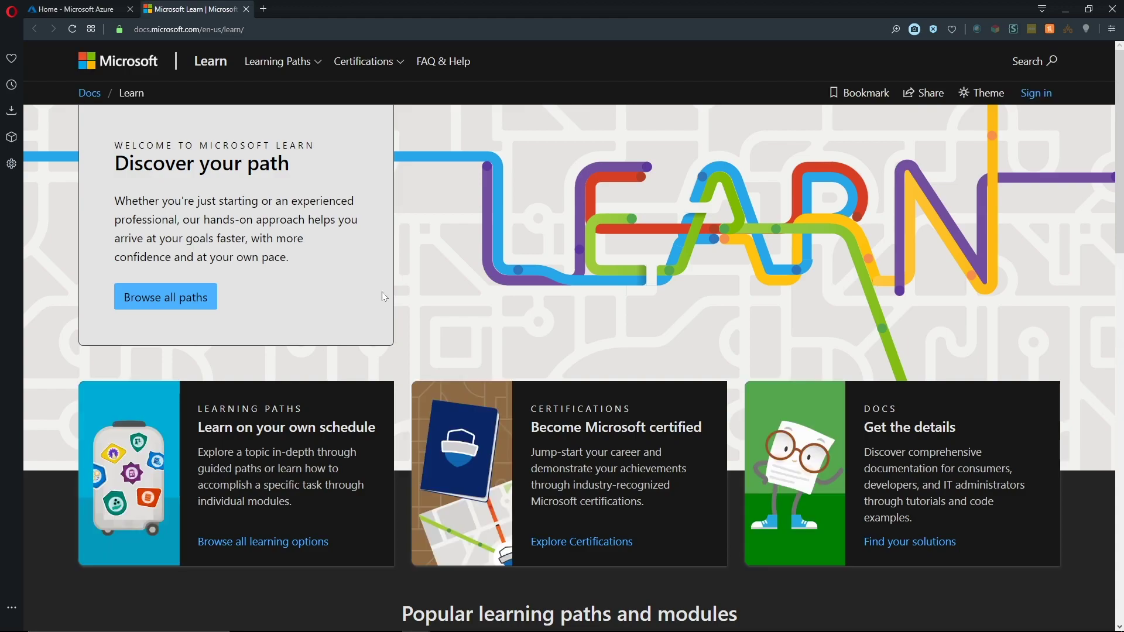
{"action": "left_click", "coordinate": [183, 299]}
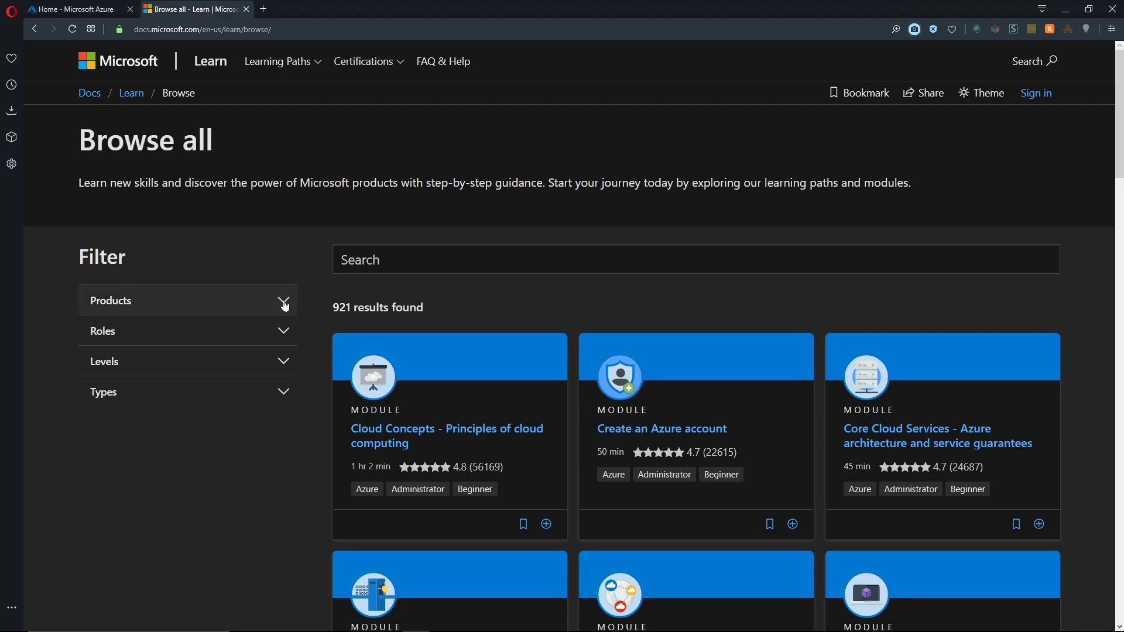
{"action": "left_click", "coordinate": [284, 392]}
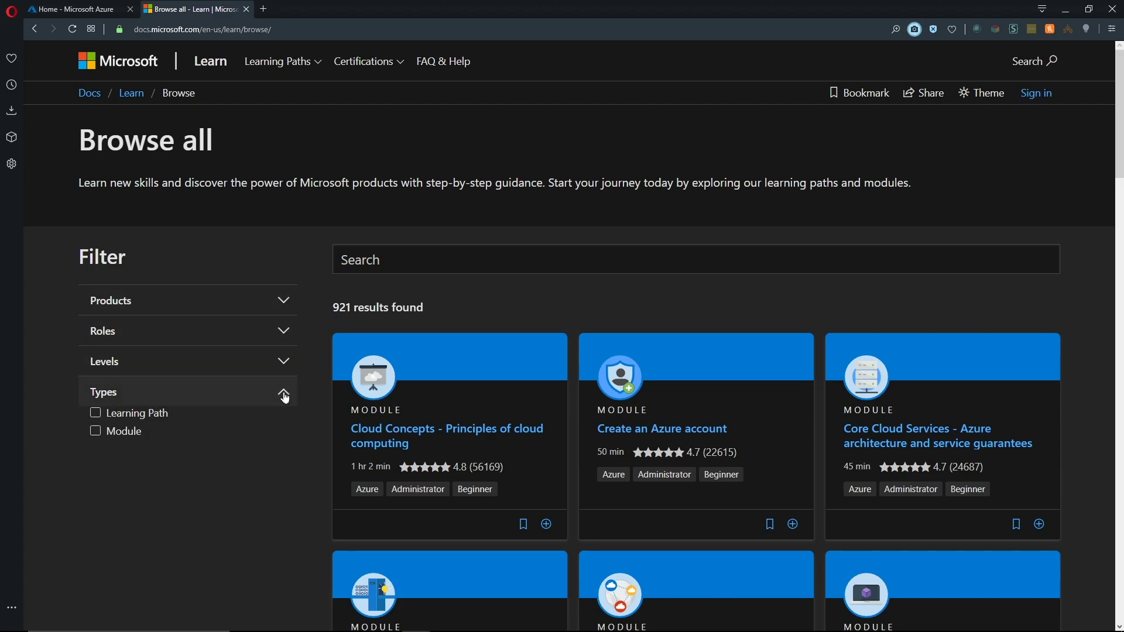
{"action": "left_click", "coordinate": [283, 361]}
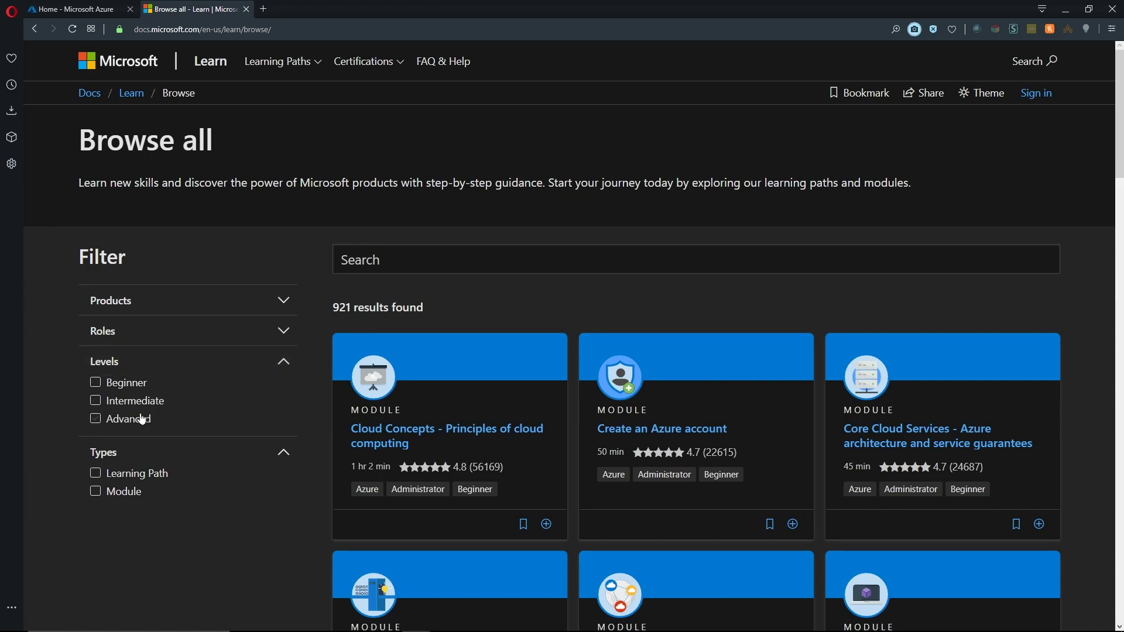
{"action": "left_click", "coordinate": [95, 419]}
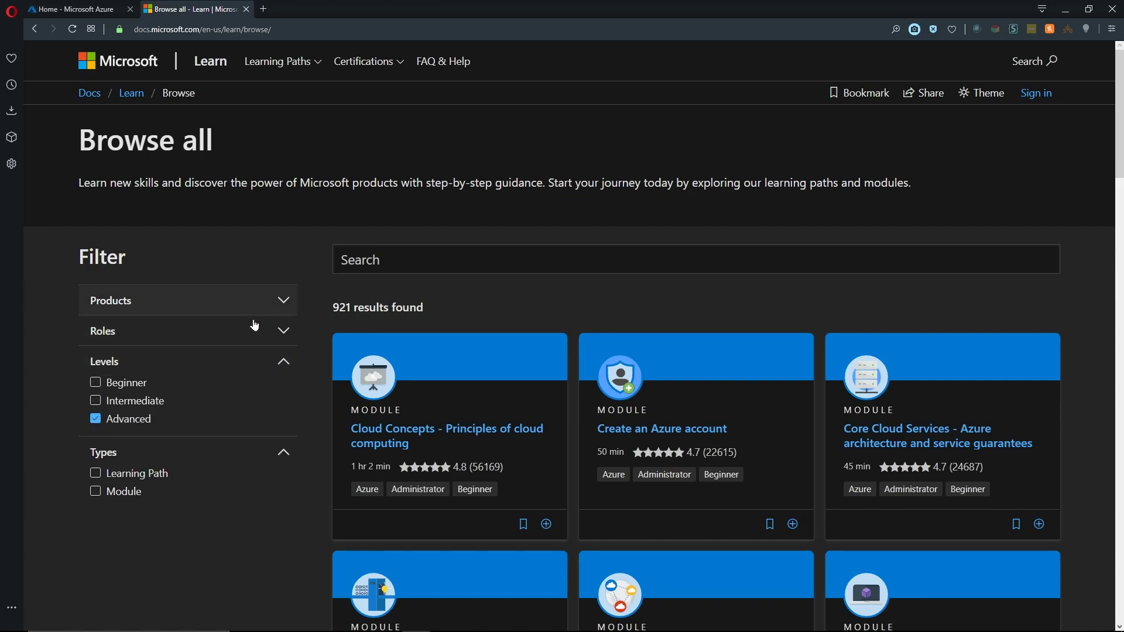
{"action": "left_click", "coordinate": [281, 330]}
{"action": "left_click", "coordinate": [95, 351]}
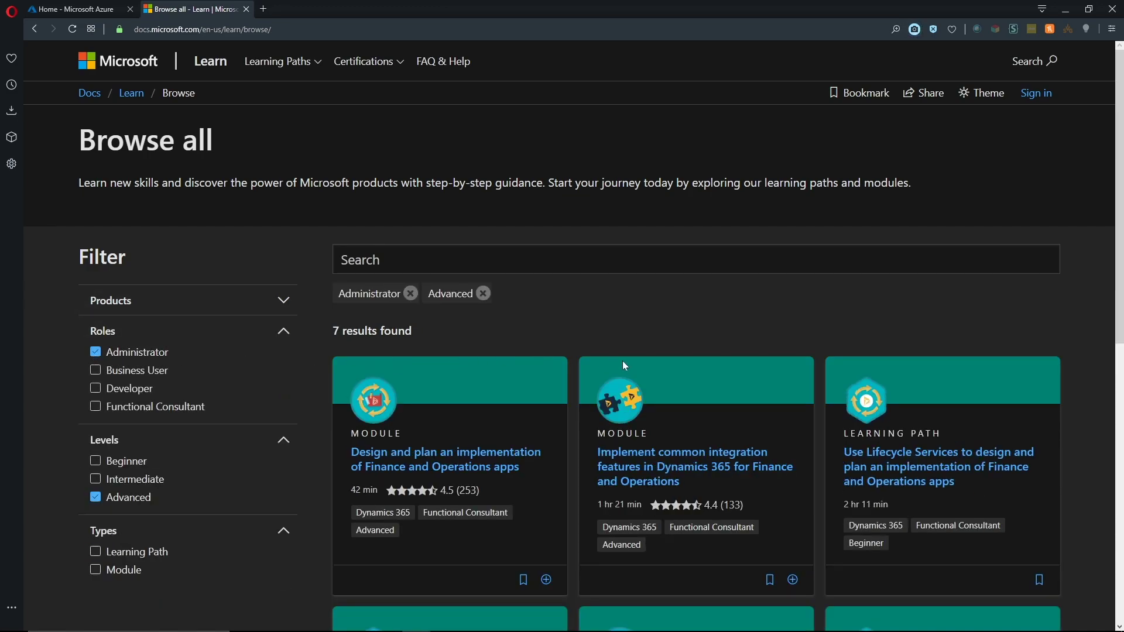
{"action": "scroll", "coordinate": [672, 334], "scroll_direction": "down", "scroll_amount": 2}
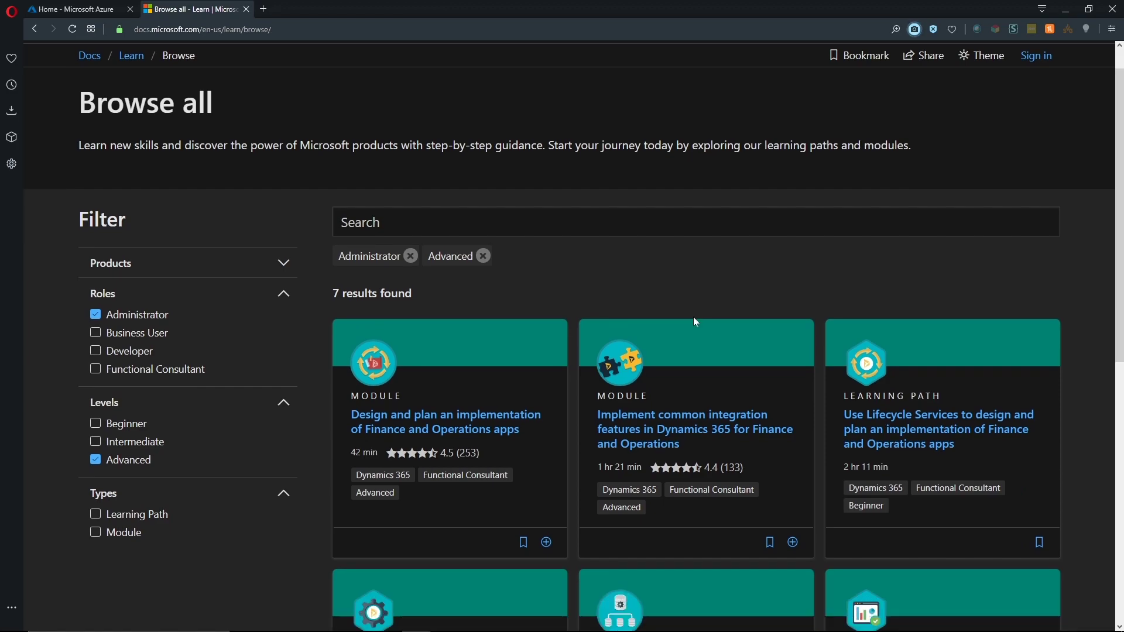
{"action": "scroll", "coordinate": [697, 322], "scroll_direction": "down", "scroll_amount": 3}
{"action": "scroll", "coordinate": [696, 322], "scroll_direction": "down", "scroll_amount": 3}
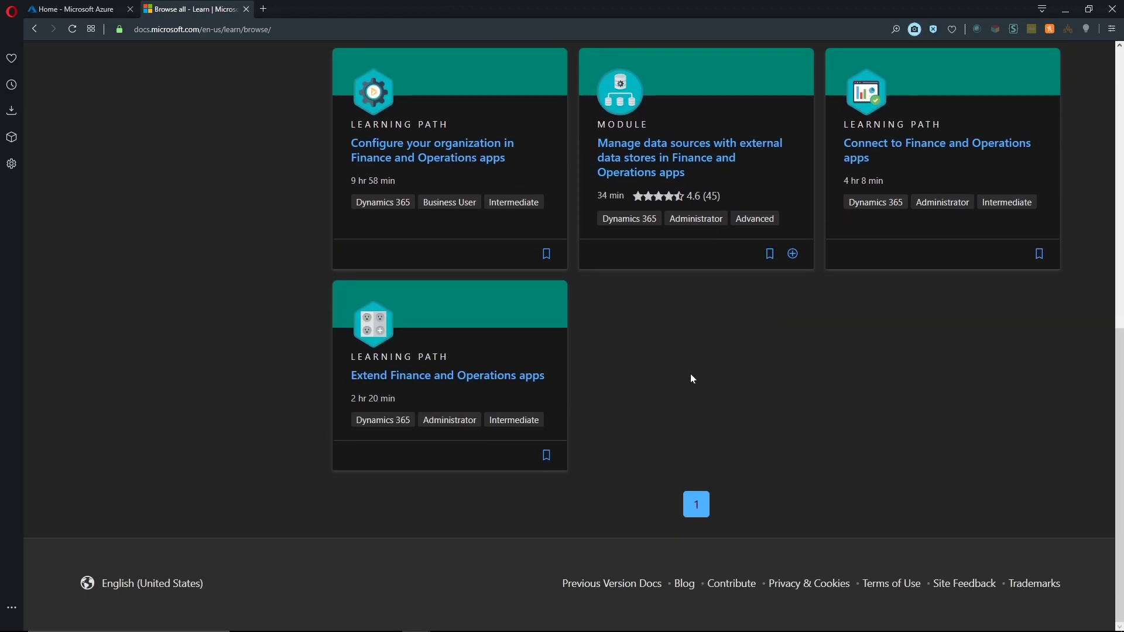
{"action": "scroll", "coordinate": [691, 379], "scroll_direction": "up", "scroll_amount": 5}
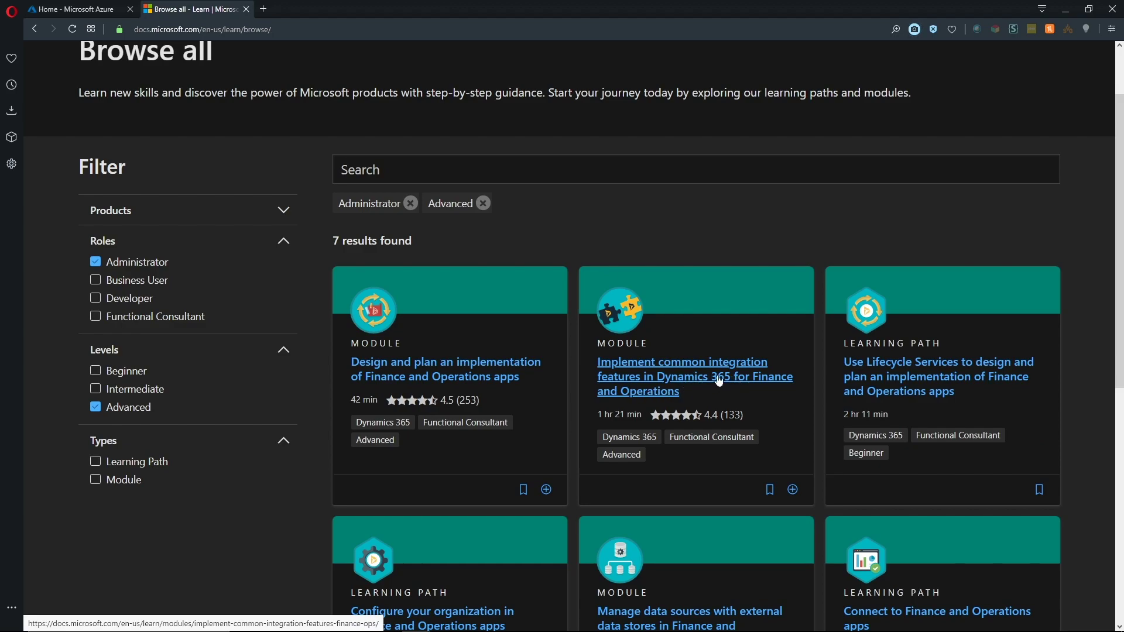
Read the Dynamics 365 integration module's Introduction and continue to the Office integration unit.
{"action": "left_click", "coordinate": [719, 380]}
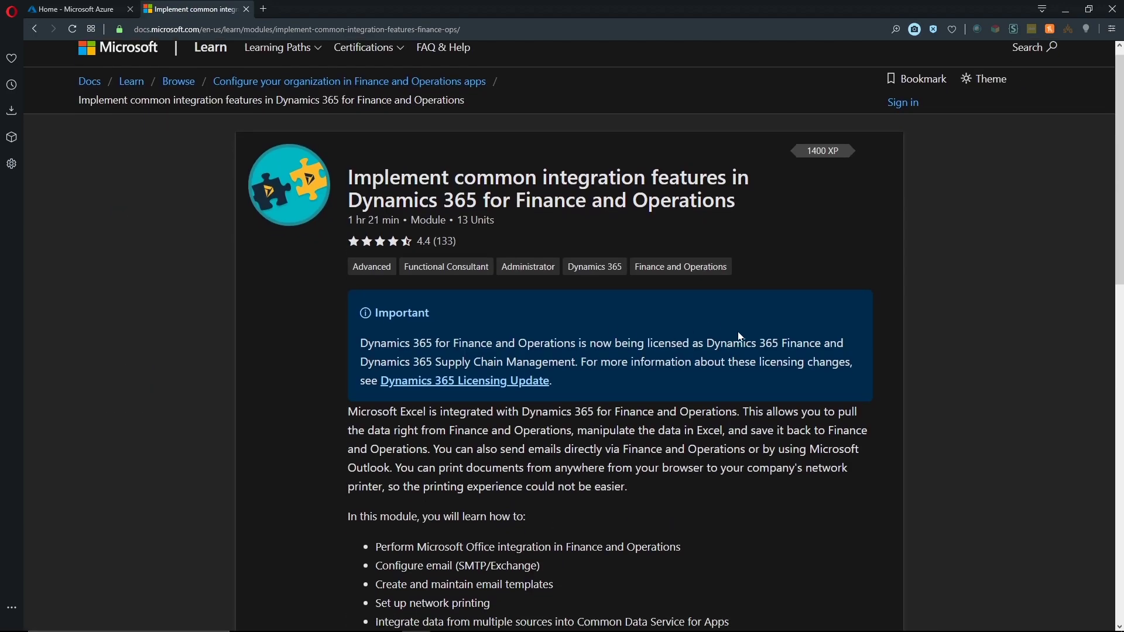
{"action": "scroll", "coordinate": [738, 331], "scroll_direction": "down", "scroll_amount": 2}
{"action": "scroll", "coordinate": [738, 335], "scroll_direction": "down", "scroll_amount": 1}
{"action": "scroll", "coordinate": [738, 335], "scroll_direction": "down", "scroll_amount": 1}
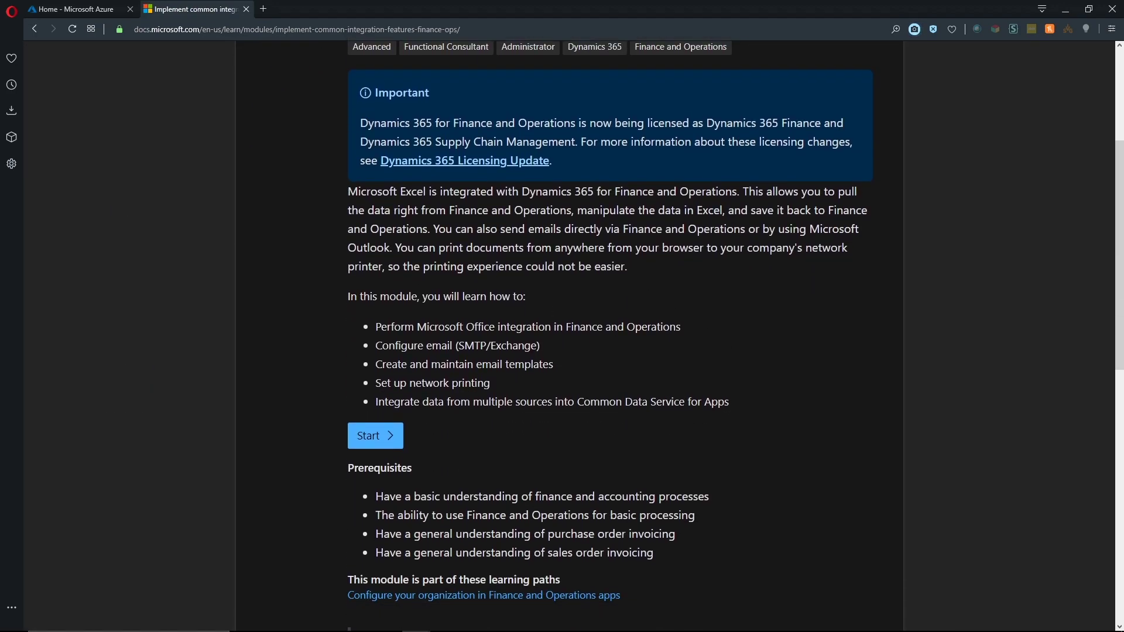
{"action": "scroll", "coordinate": [600, 256], "scroll_direction": "down", "scroll_amount": 2}
{"action": "scroll", "coordinate": [466, 208], "scroll_direction": "down", "scroll_amount": 2}
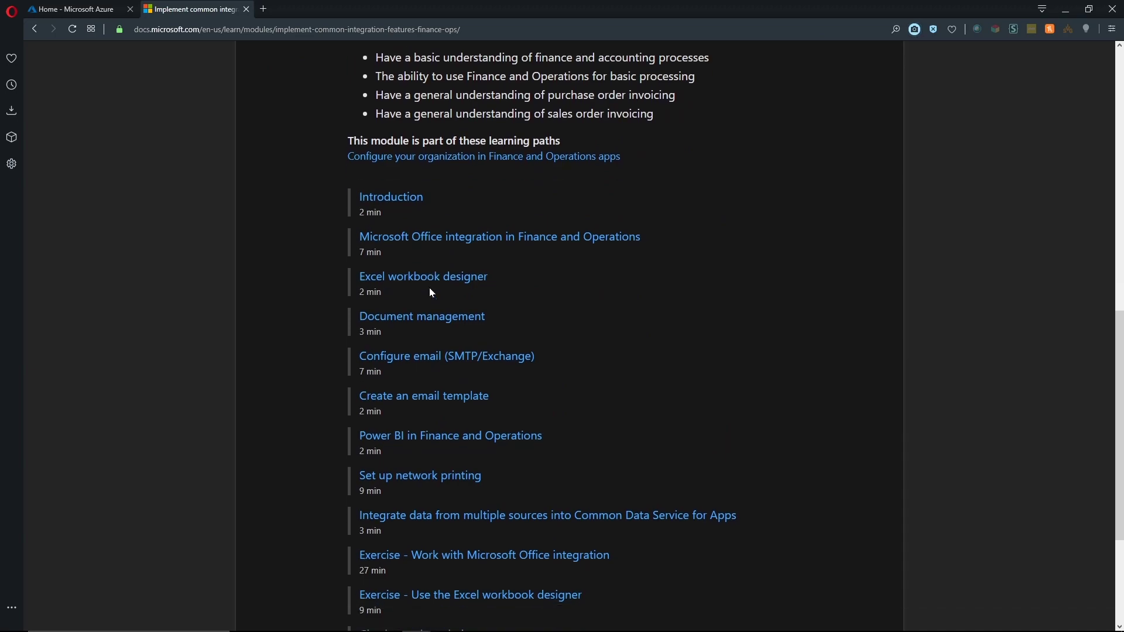
{"action": "scroll", "coordinate": [430, 291], "scroll_direction": "down", "scroll_amount": 3}
{"action": "scroll", "coordinate": [430, 288], "scroll_direction": "up", "scroll_amount": 5}
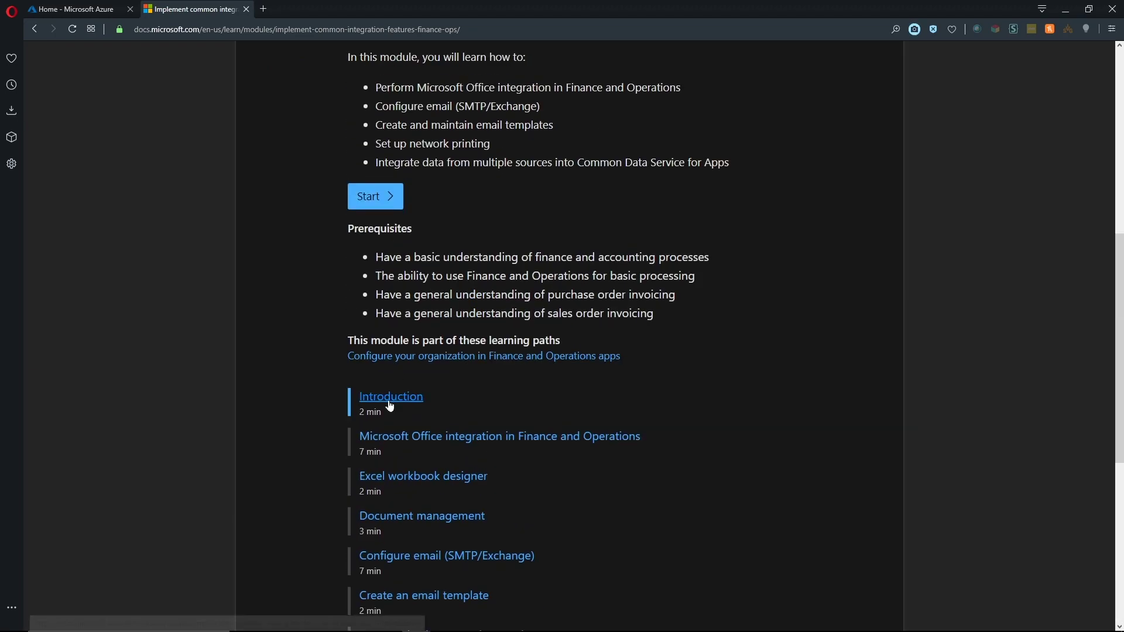
{"action": "scroll", "coordinate": [437, 459], "scroll_direction": "down", "scroll_amount": 3}
{"action": "scroll", "coordinate": [427, 443], "scroll_direction": "up", "scroll_amount": 1}
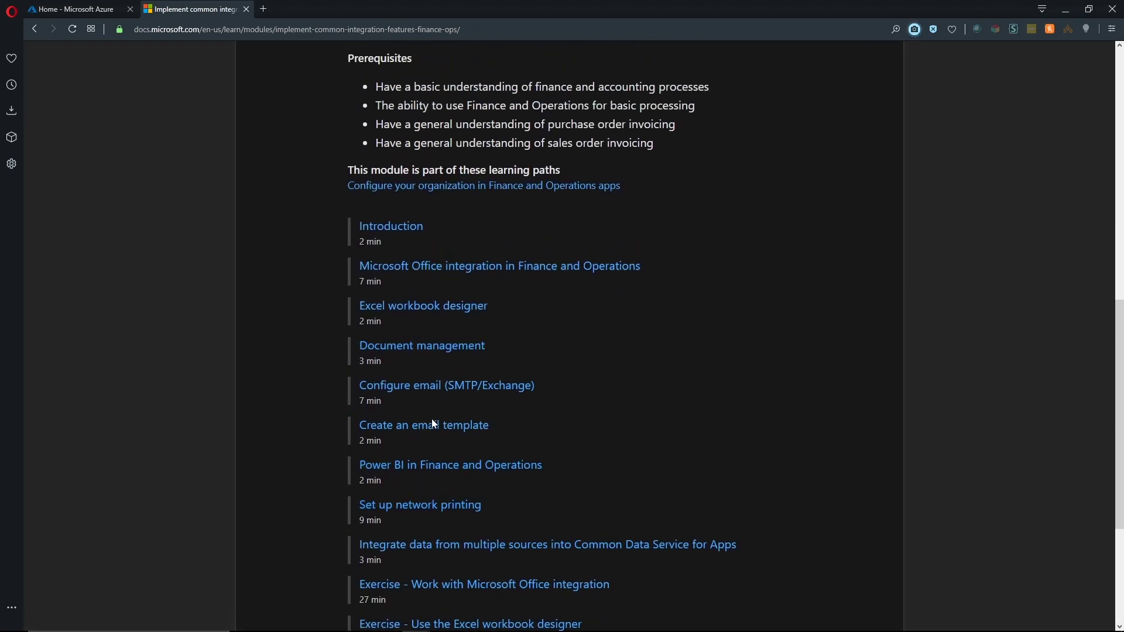
{"action": "scroll", "coordinate": [432, 419], "scroll_direction": "up", "scroll_amount": 3}
{"action": "left_click", "coordinate": [378, 316]}
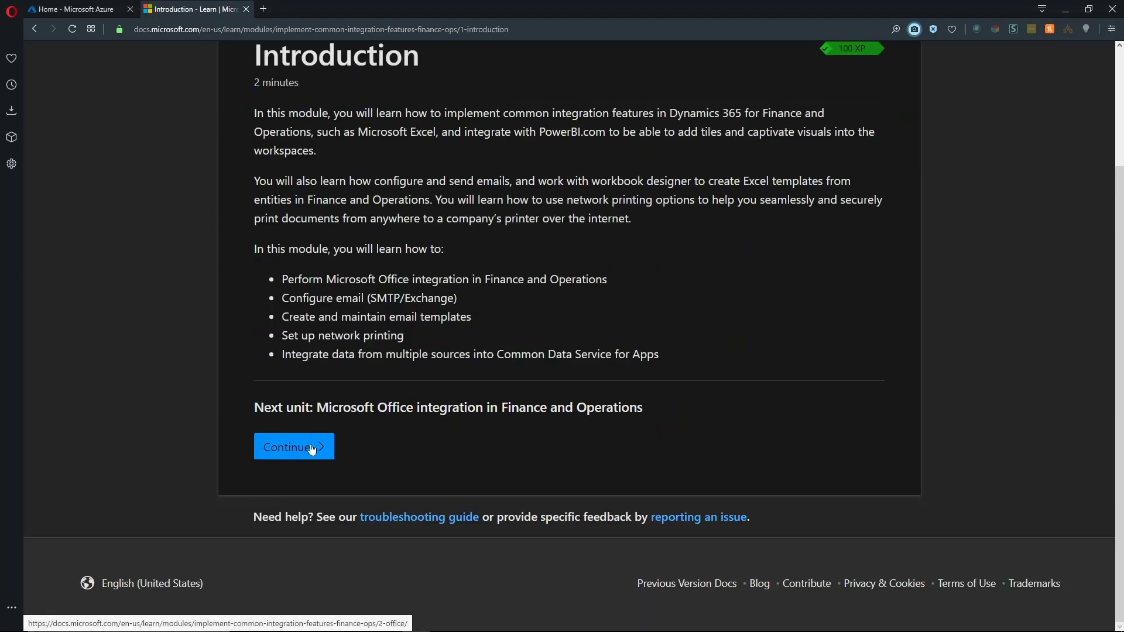
{"action": "left_click", "coordinate": [311, 450]}
{"action": "scroll", "coordinate": [439, 410], "scroll_direction": "down", "scroll_amount": 3}
{"action": "scroll", "coordinate": [438, 410], "scroll_direction": "down", "scroll_amount": 3}
{"action": "scroll", "coordinate": [438, 410], "scroll_direction": "down", "scroll_amount": 3}
{"action": "scroll", "coordinate": [439, 410], "scroll_direction": "down", "scroll_amount": 3}
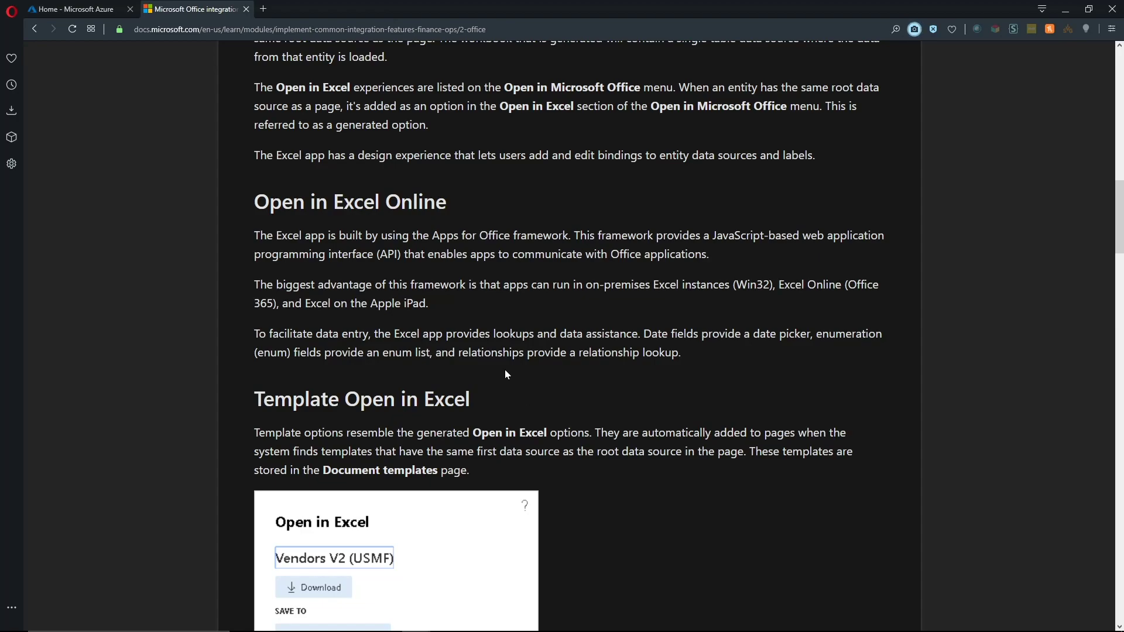
{"action": "scroll", "coordinate": [505, 369], "scroll_direction": "up", "scroll_amount": 5}
{"action": "scroll", "coordinate": [505, 369], "scroll_direction": "up", "scroll_amount": 6}
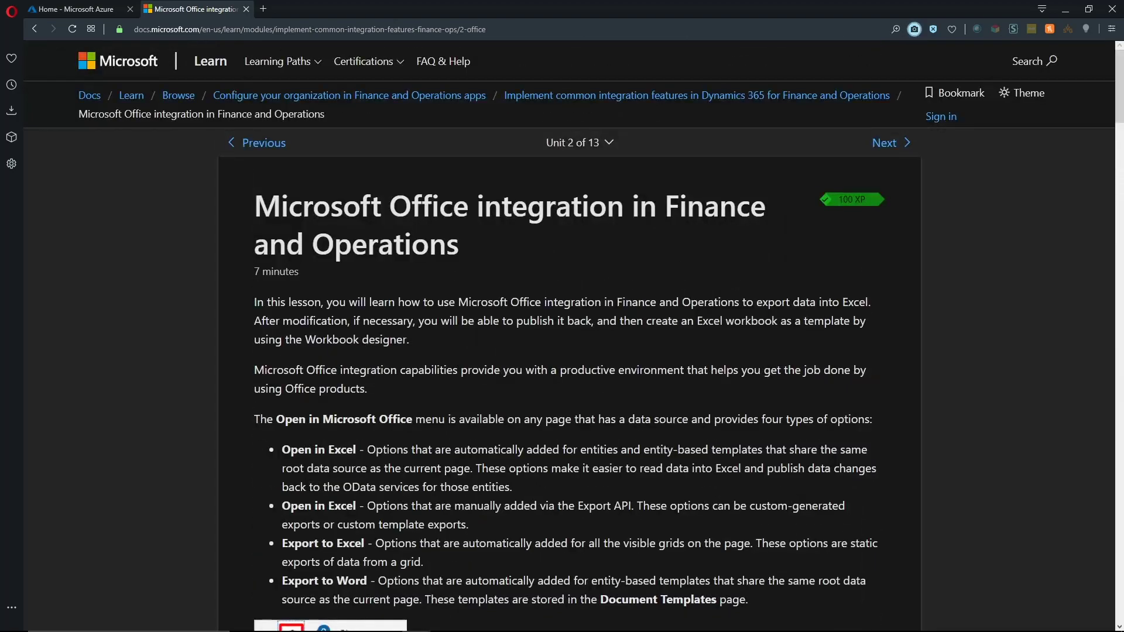
Close the Learn tab and open each Useful links entry, including Quickstart Center, in new tabs.
{"action": "left_click", "coordinate": [246, 10]}
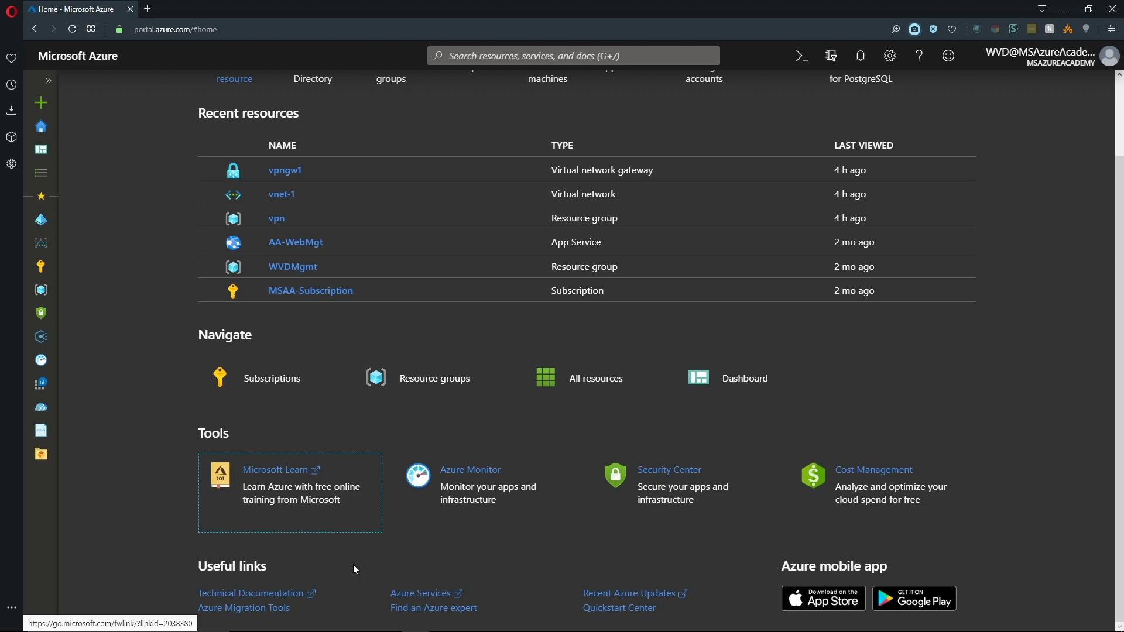
{"action": "middle_click", "coordinate": [238, 594]}
{"action": "middle_click", "coordinate": [244, 608]}
{"action": "middle_click", "coordinate": [420, 595]}
{"action": "middle_click", "coordinate": [434, 608]}
{"action": "middle_click", "coordinate": [629, 594]}
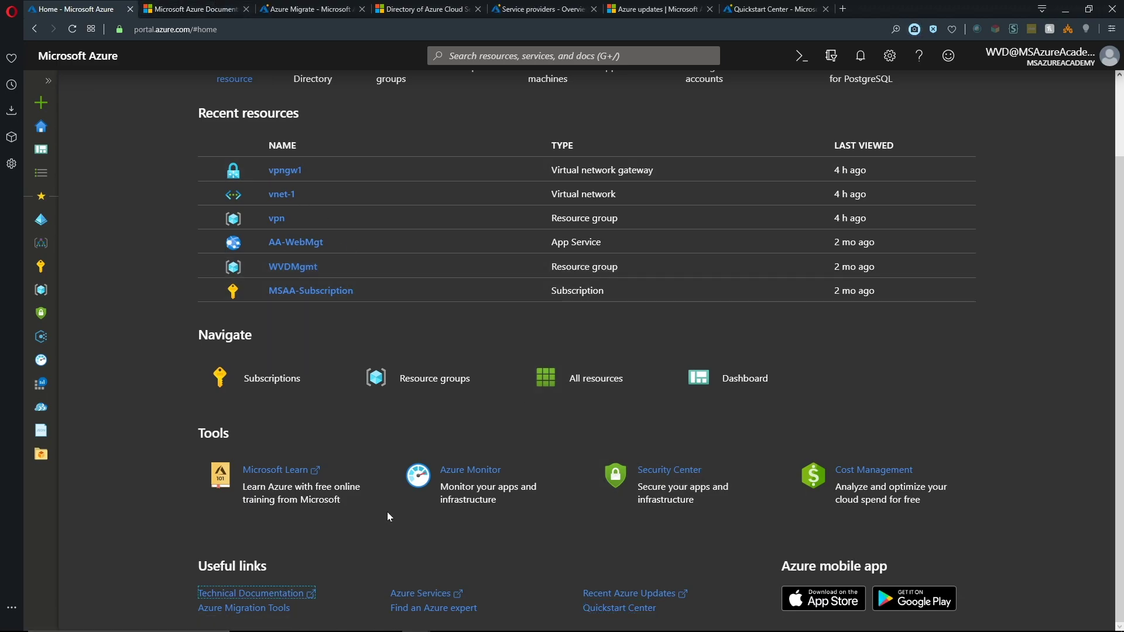
View the Azure documentation, Azure Migrate, products directory and Service providers tabs in turn.
{"action": "left_click", "coordinate": [219, 9]}
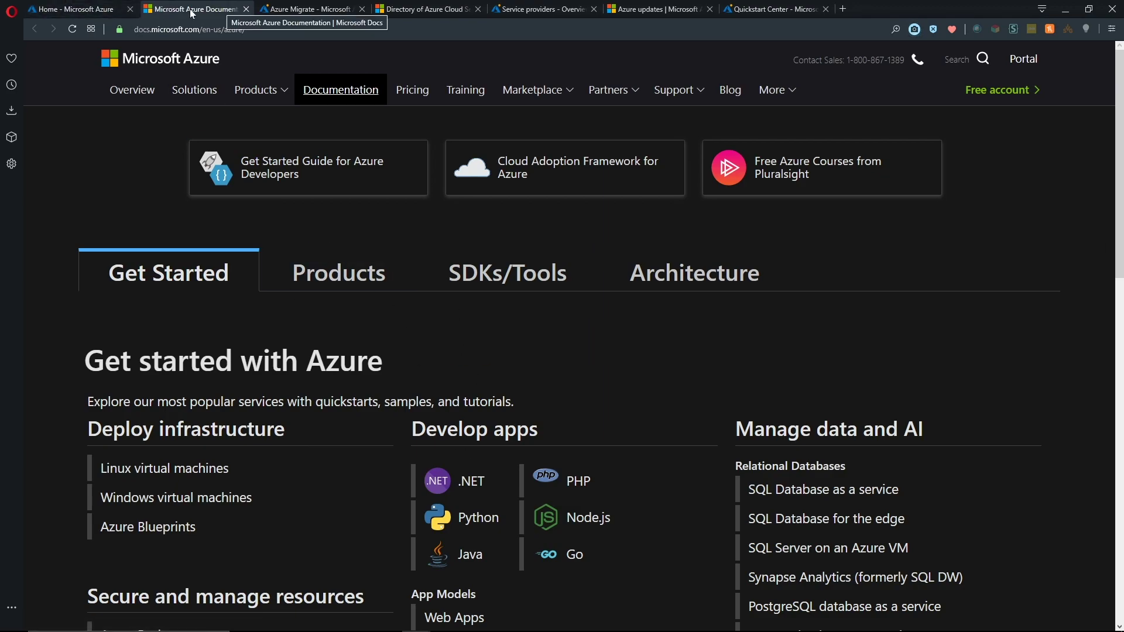
{"action": "left_click", "coordinate": [299, 9]}
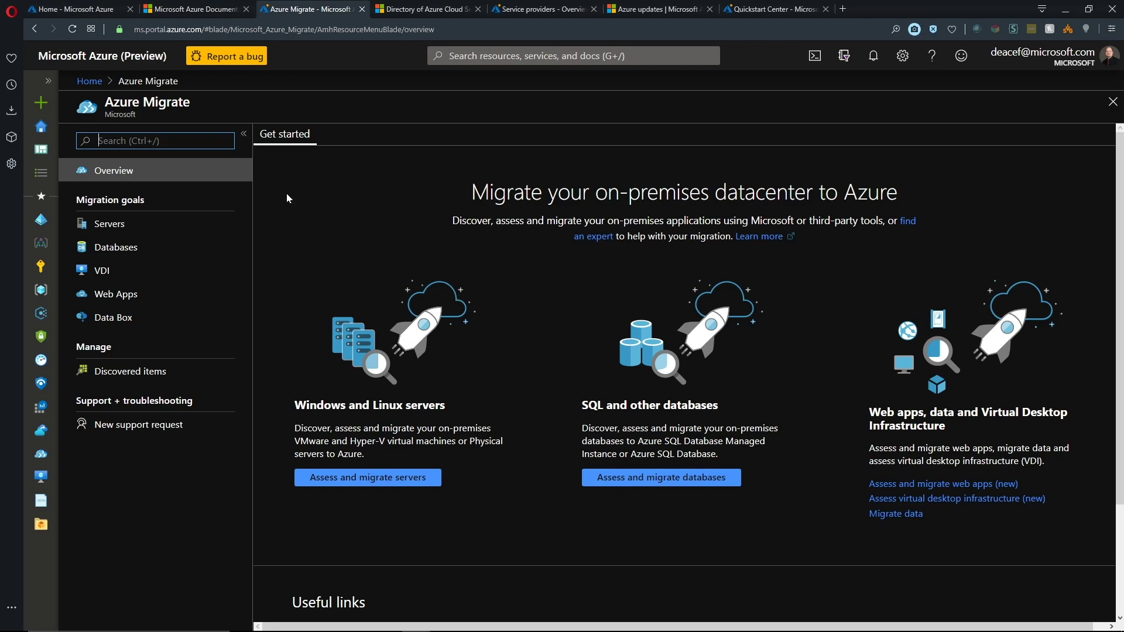
{"action": "left_click", "coordinate": [426, 9]}
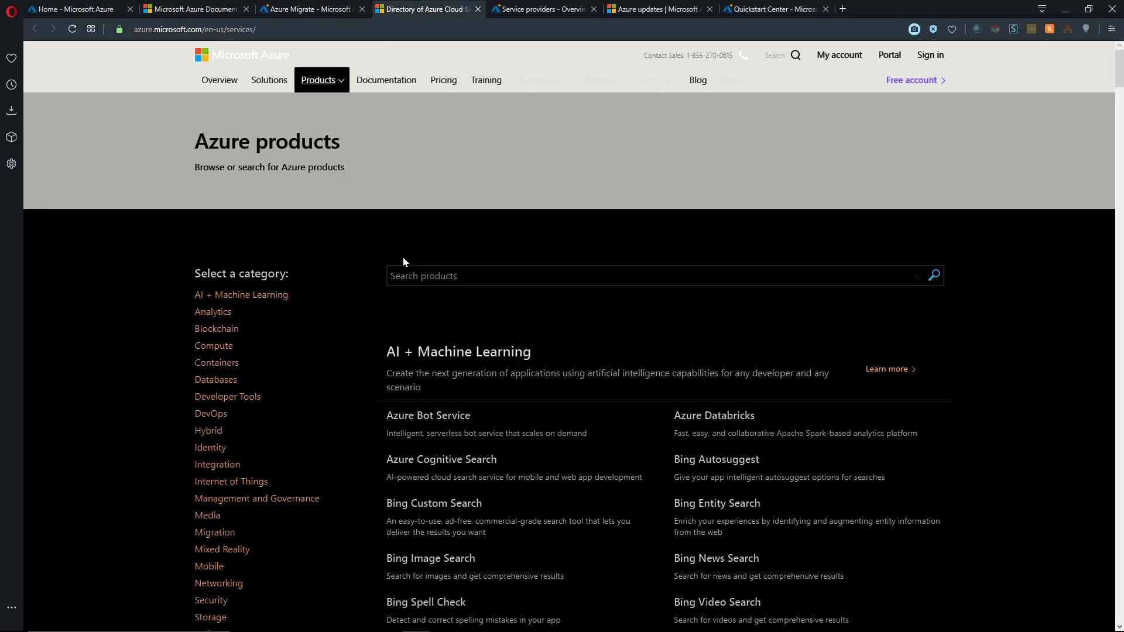
{"action": "scroll", "coordinate": [402, 262], "scroll_direction": "down", "scroll_amount": 2}
{"action": "scroll", "coordinate": [376, 284], "scroll_direction": "down", "scroll_amount": 4}
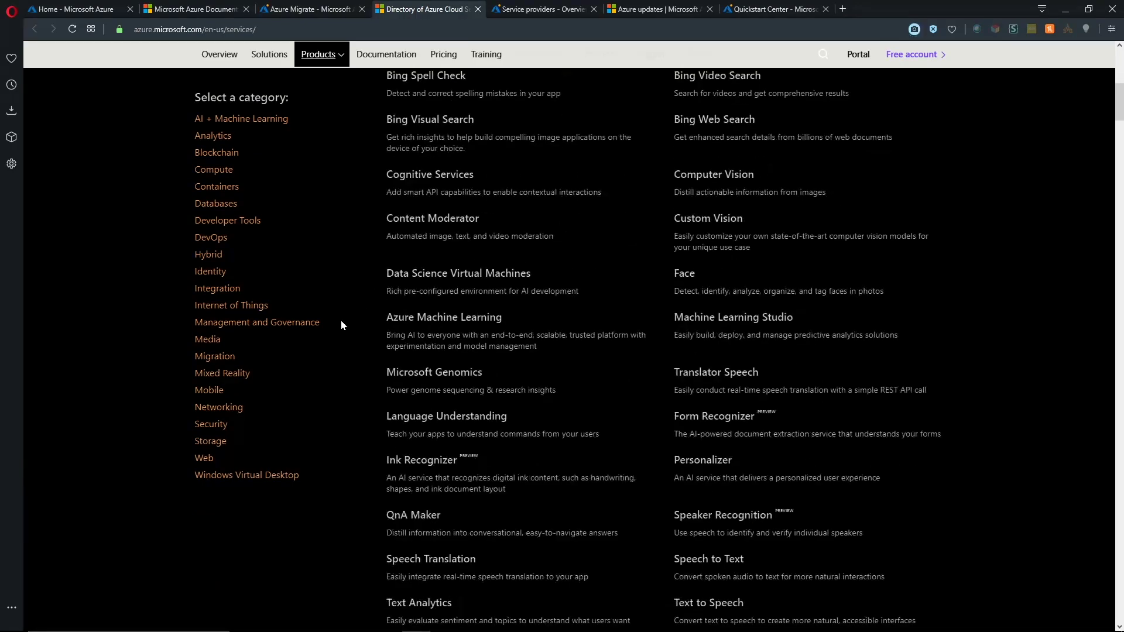
{"action": "scroll", "coordinate": [344, 347], "scroll_direction": "down", "scroll_amount": 2}
{"action": "scroll", "coordinate": [343, 347], "scroll_direction": "up", "scroll_amount": 8}
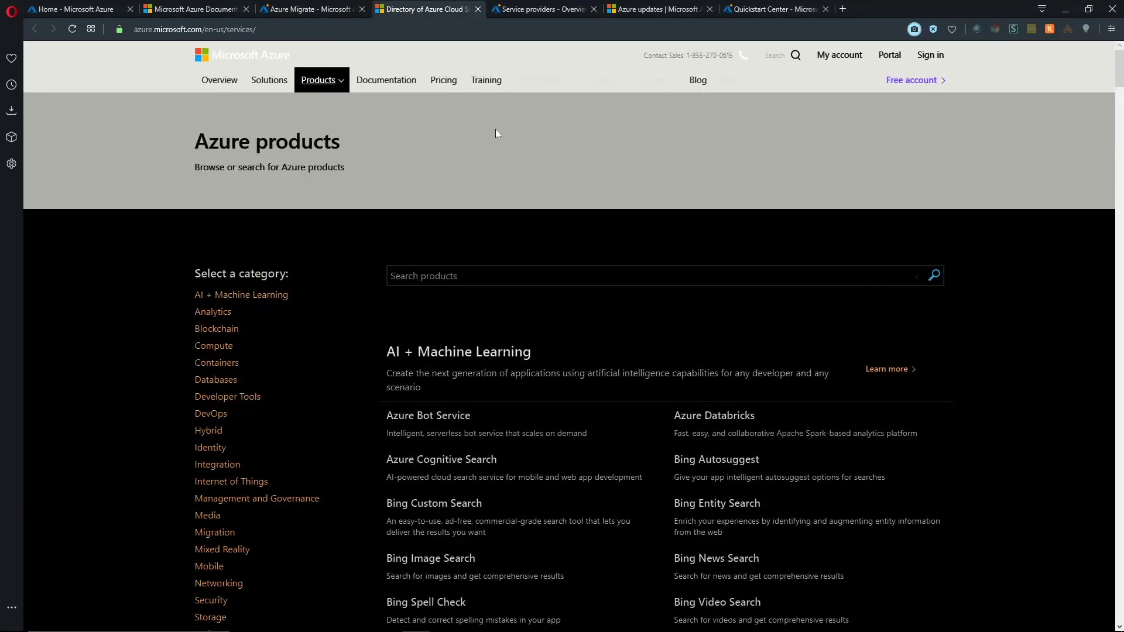
{"action": "left_click", "coordinate": [537, 10]}
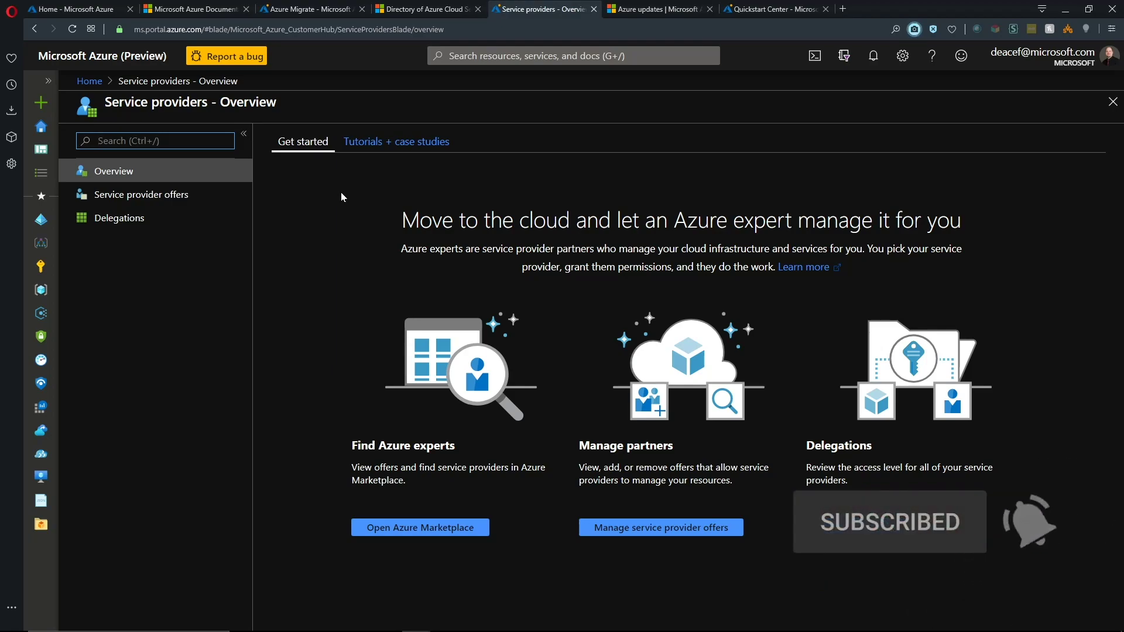
View the Azure updates page, then switch to the Quickstart Center tab.
{"action": "left_click", "coordinate": [659, 5]}
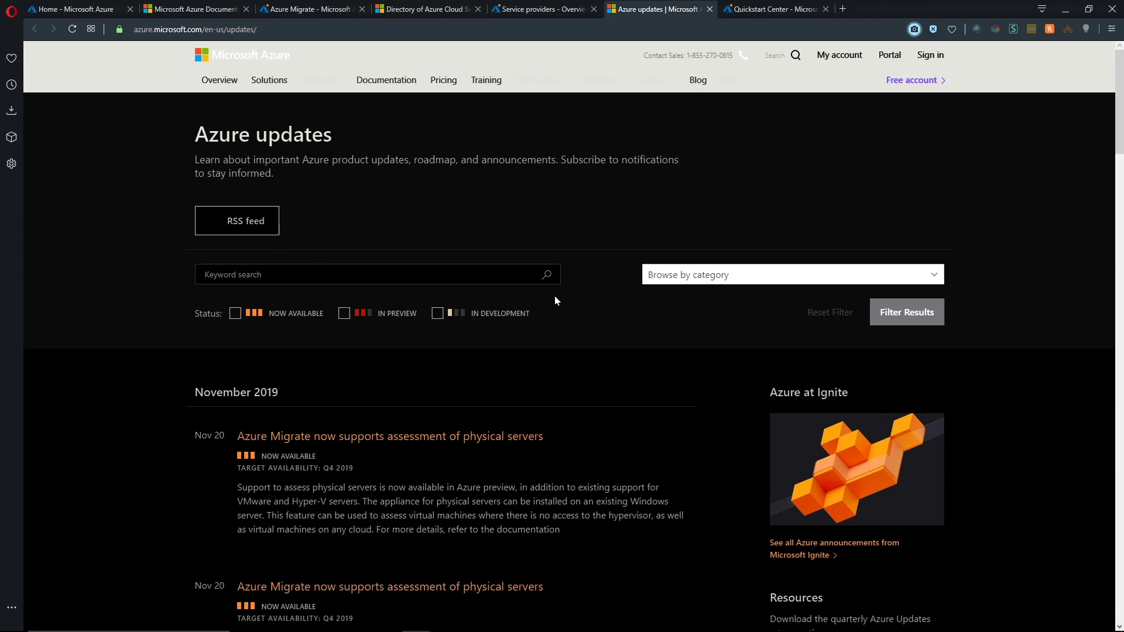
{"action": "left_click", "coordinate": [778, 8]}
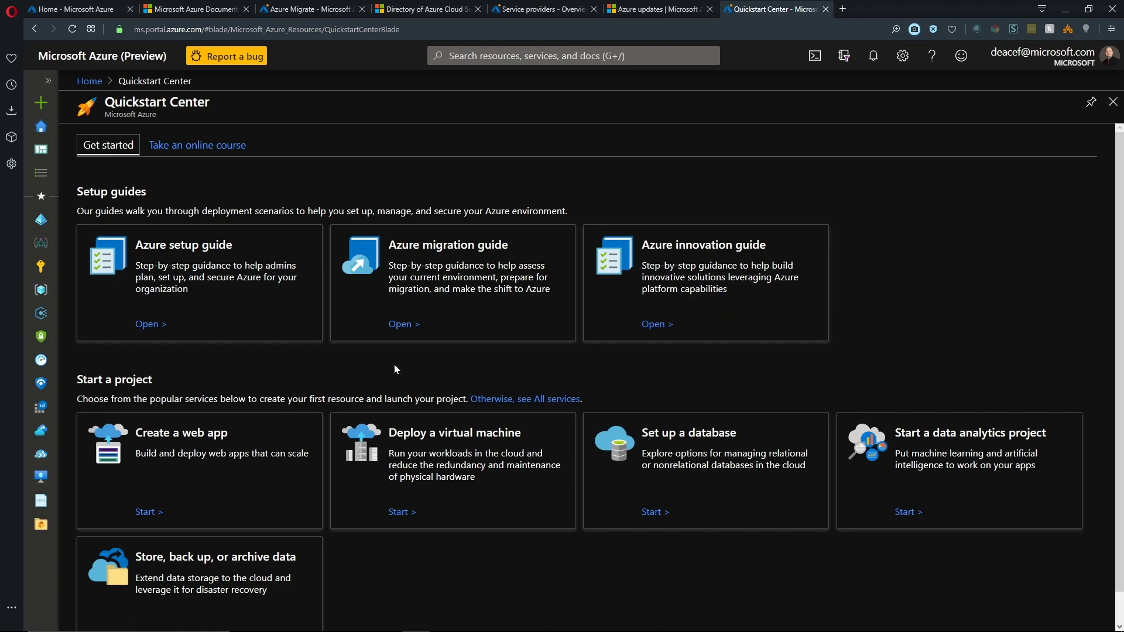
{"action": "scroll", "coordinate": [658, 501], "scroll_direction": "down", "scroll_amount": 1}
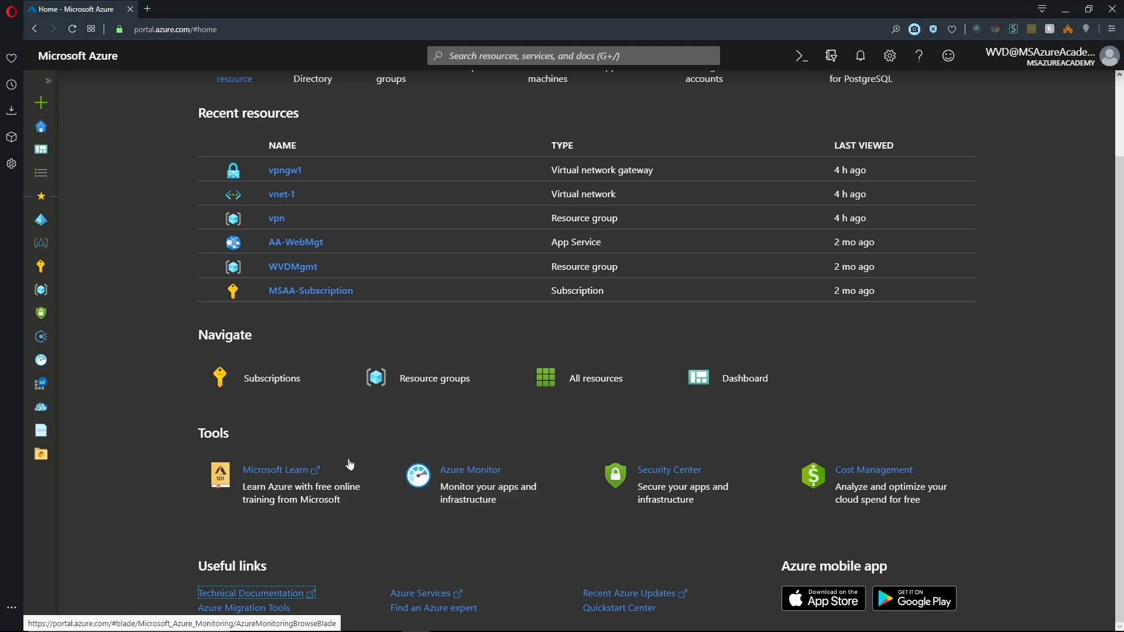
{"action": "scroll", "coordinate": [483, 580], "scroll_direction": "up", "scroll_amount": 2}
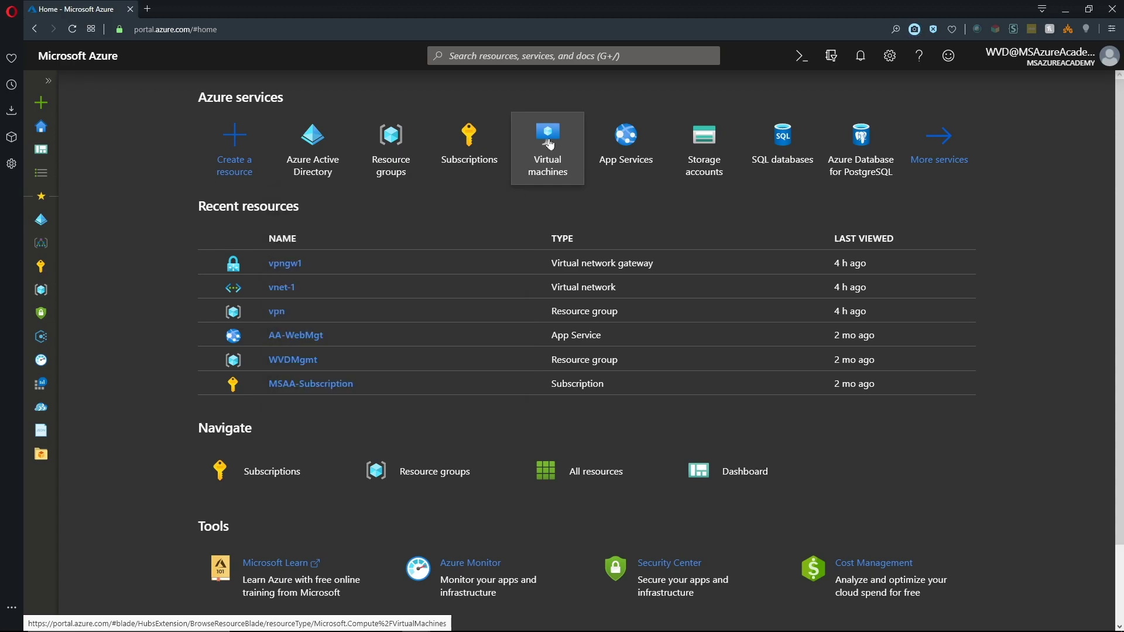
{"action": "mouse_move", "coordinate": [548, 148]}
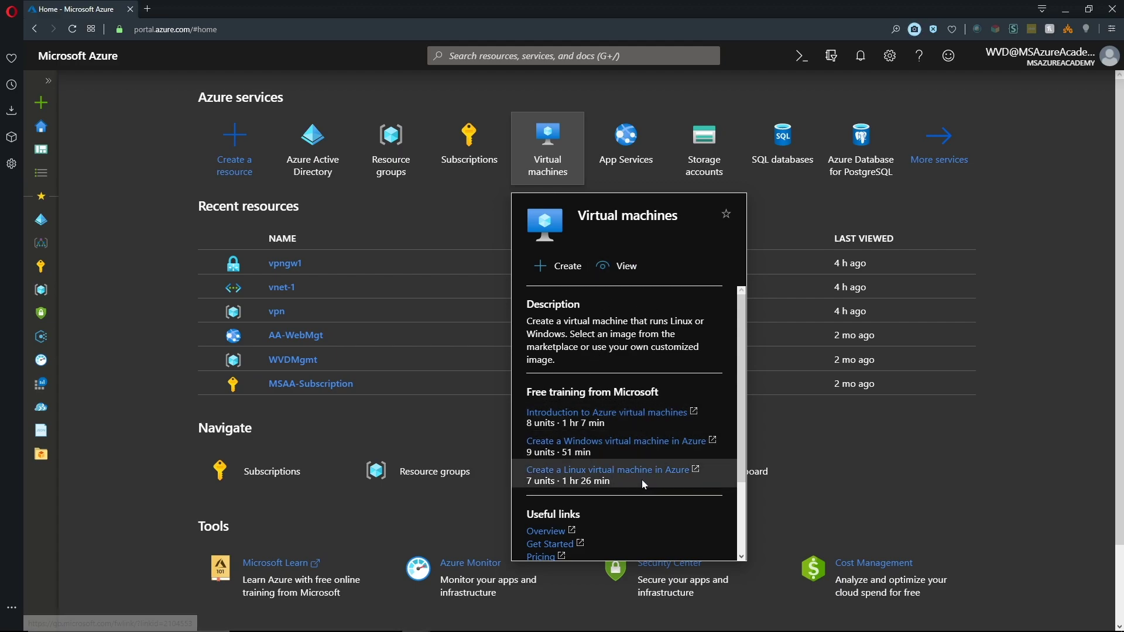
{"action": "scroll", "coordinate": [640, 425], "scroll_direction": "down", "scroll_amount": 2}
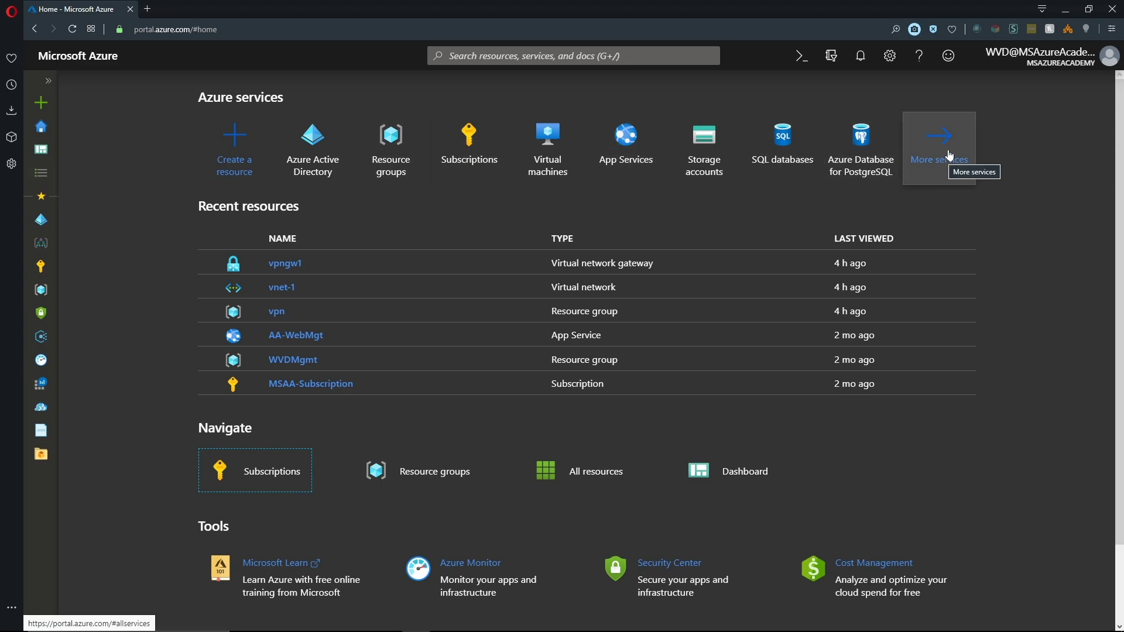
{"action": "left_click", "coordinate": [40, 172]}
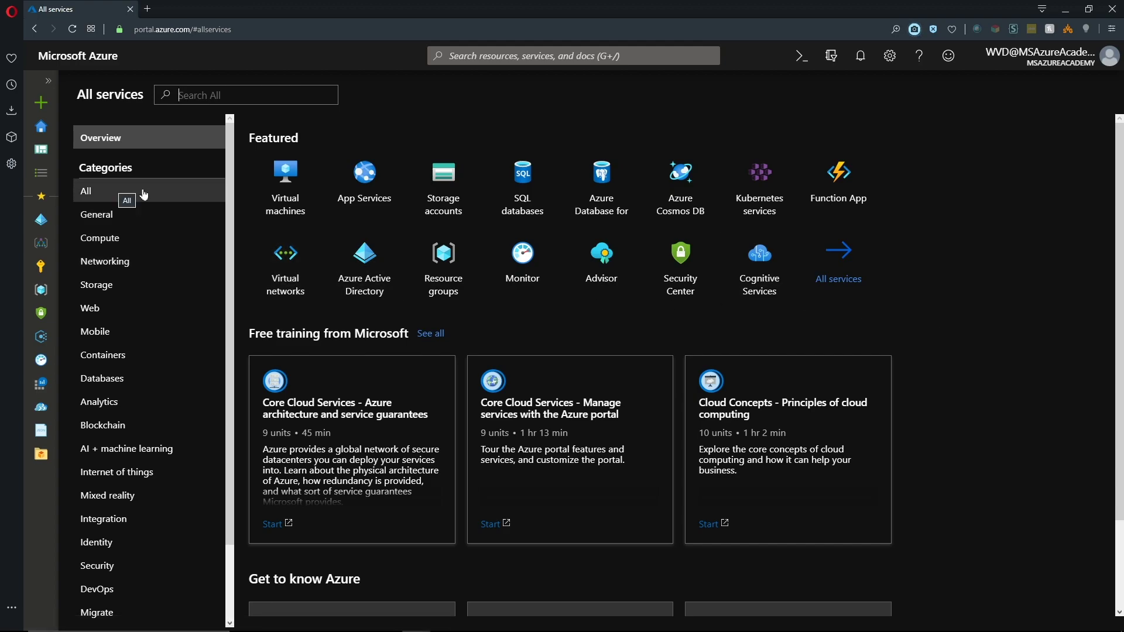
{"action": "scroll", "coordinate": [138, 589], "scroll_direction": "down", "scroll_amount": 2}
{"action": "scroll", "coordinate": [141, 492], "scroll_direction": "up", "scroll_amount": 2}
{"action": "left_click", "coordinate": [87, 191]}
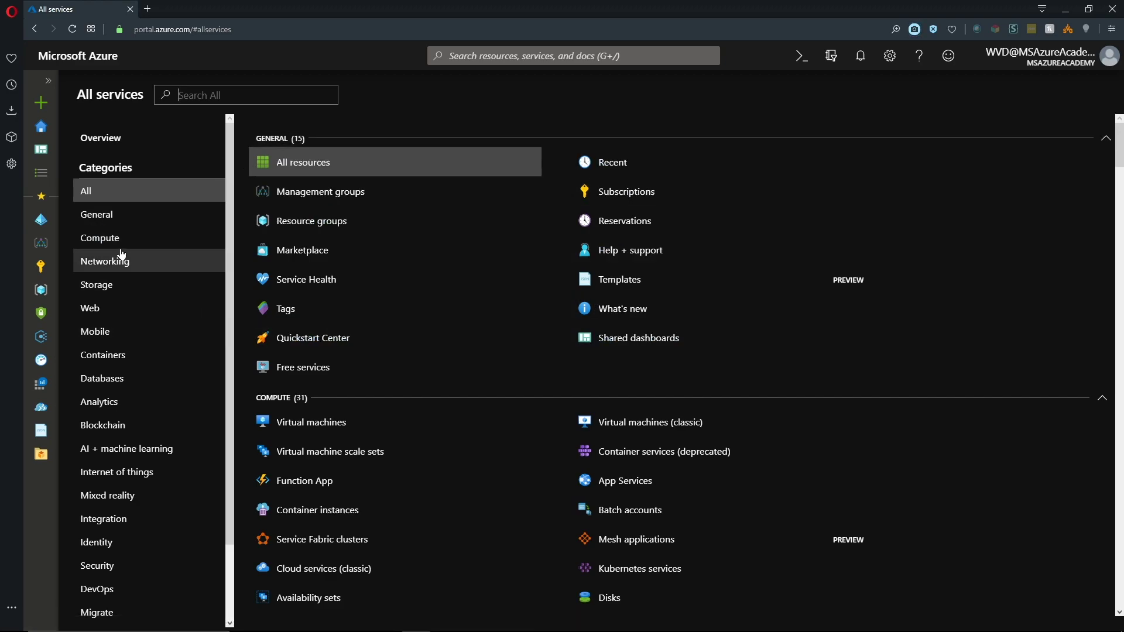
{"action": "left_click", "coordinate": [106, 222]}
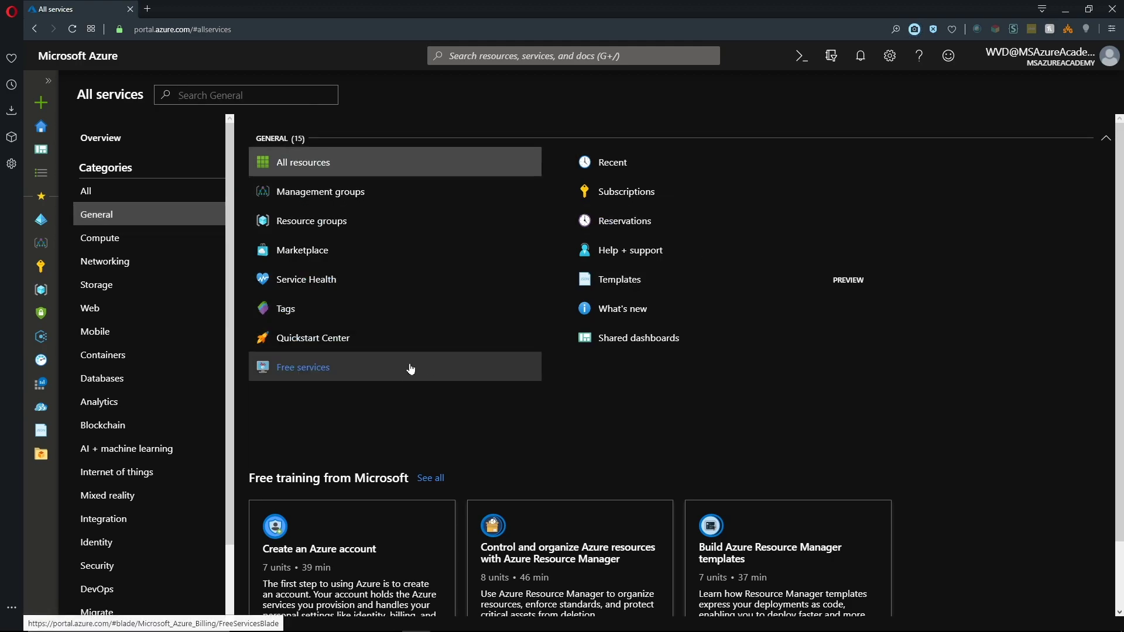
{"action": "left_click", "coordinate": [123, 239]}
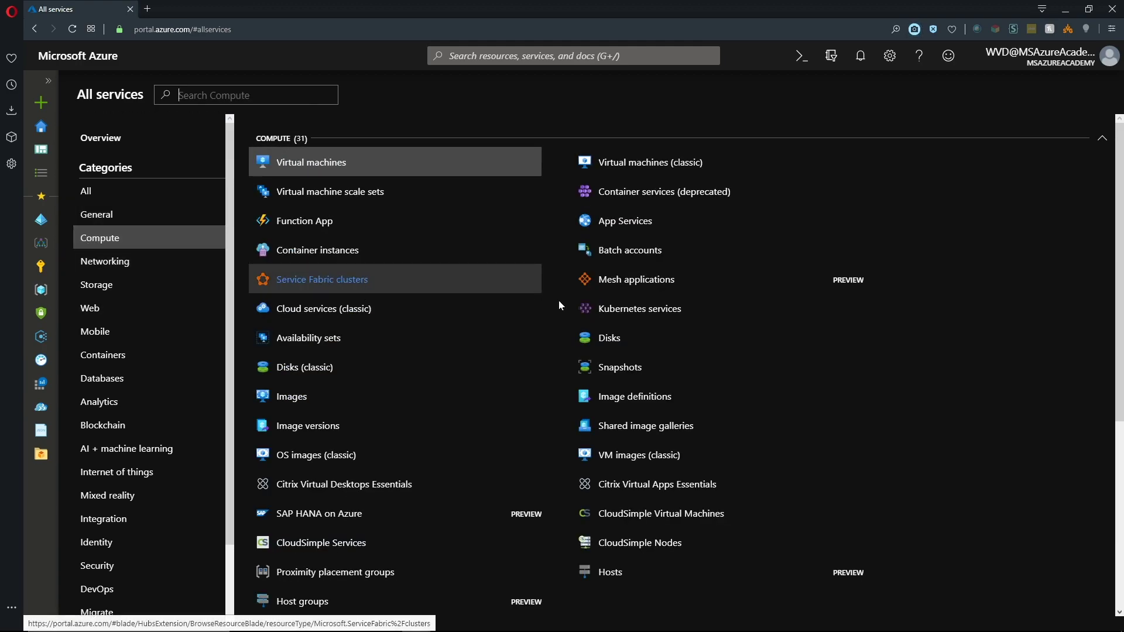
{"action": "scroll", "coordinate": [161, 379], "scroll_direction": "down", "scroll_amount": 2}
{"action": "scroll", "coordinate": [158, 376], "scroll_direction": "up", "scroll_amount": 2}
{"action": "left_click", "coordinate": [104, 141]}
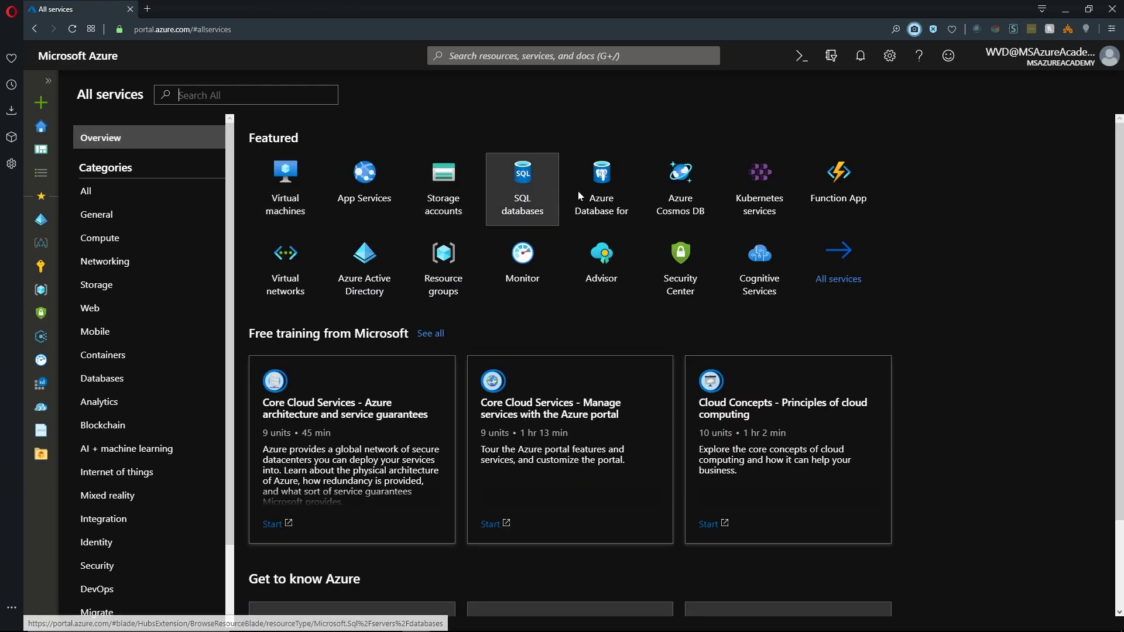
{"action": "scroll", "coordinate": [774, 346], "scroll_direction": "down", "scroll_amount": 1}
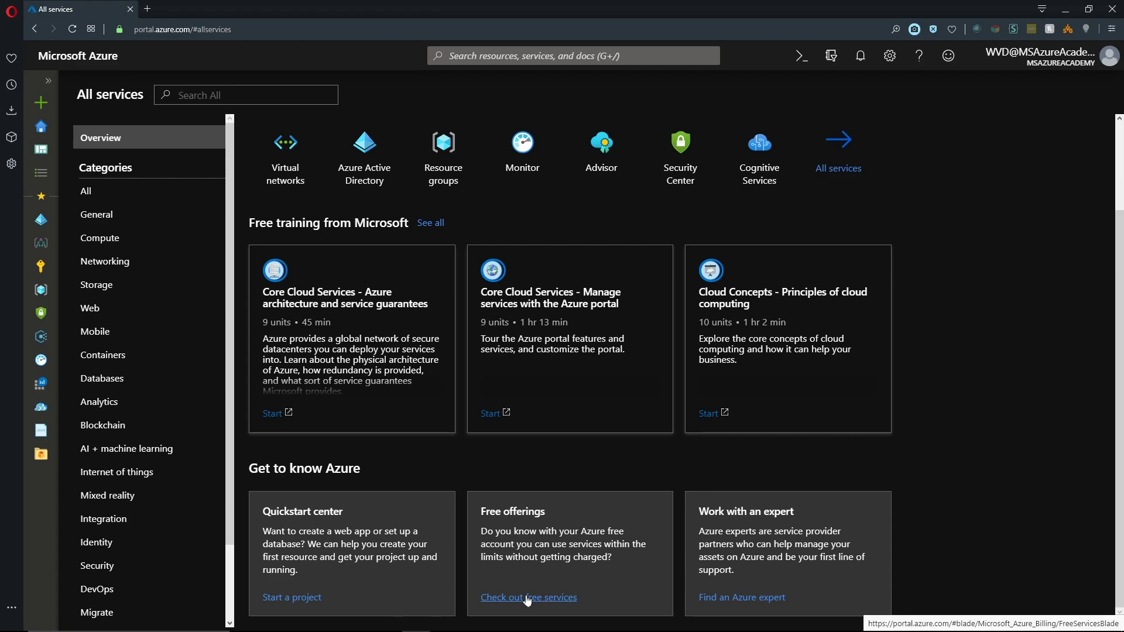
{"action": "left_click", "coordinate": [721, 598]}
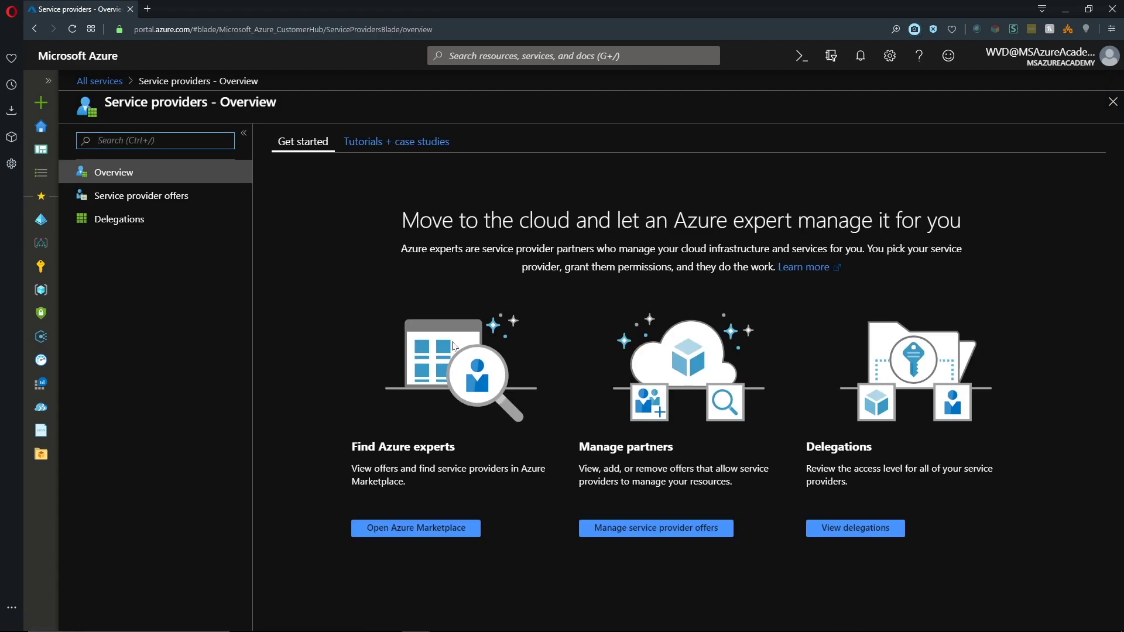
{"action": "left_click", "coordinate": [99, 81]}
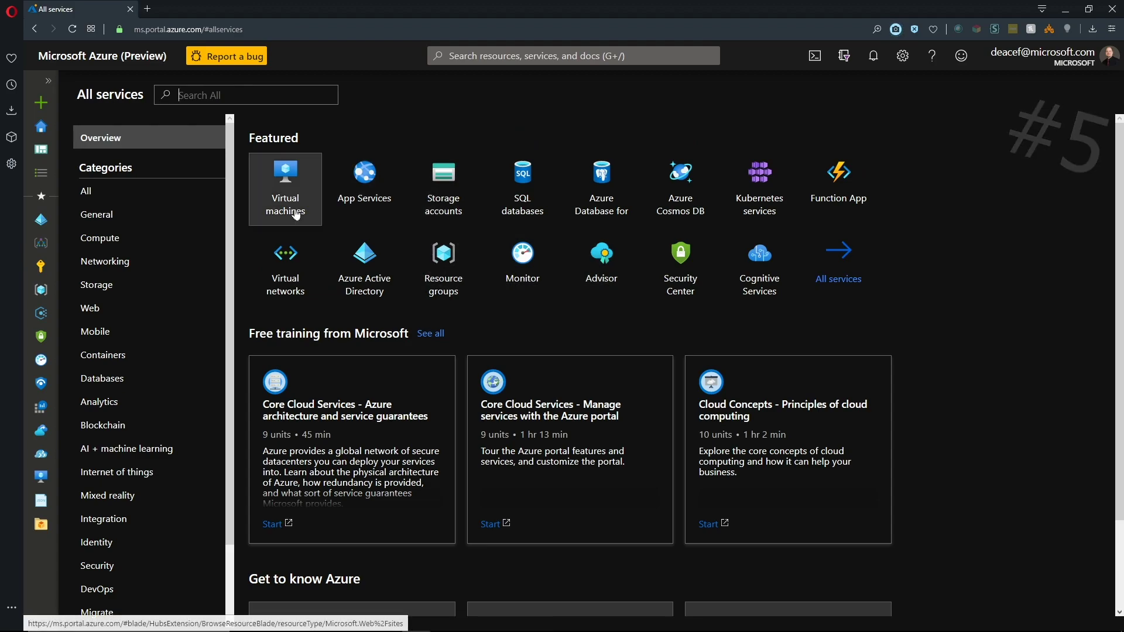
From Storage accounts, go through All services to the All resources list.
{"action": "left_click", "coordinate": [438, 178]}
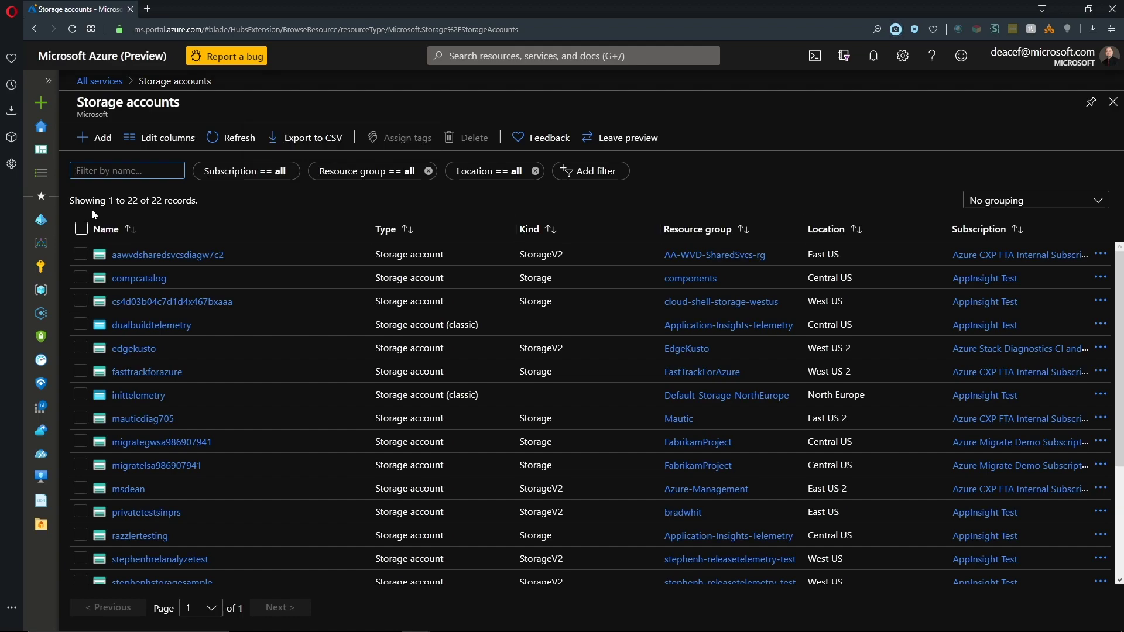
{"action": "left_click", "coordinate": [41, 172]}
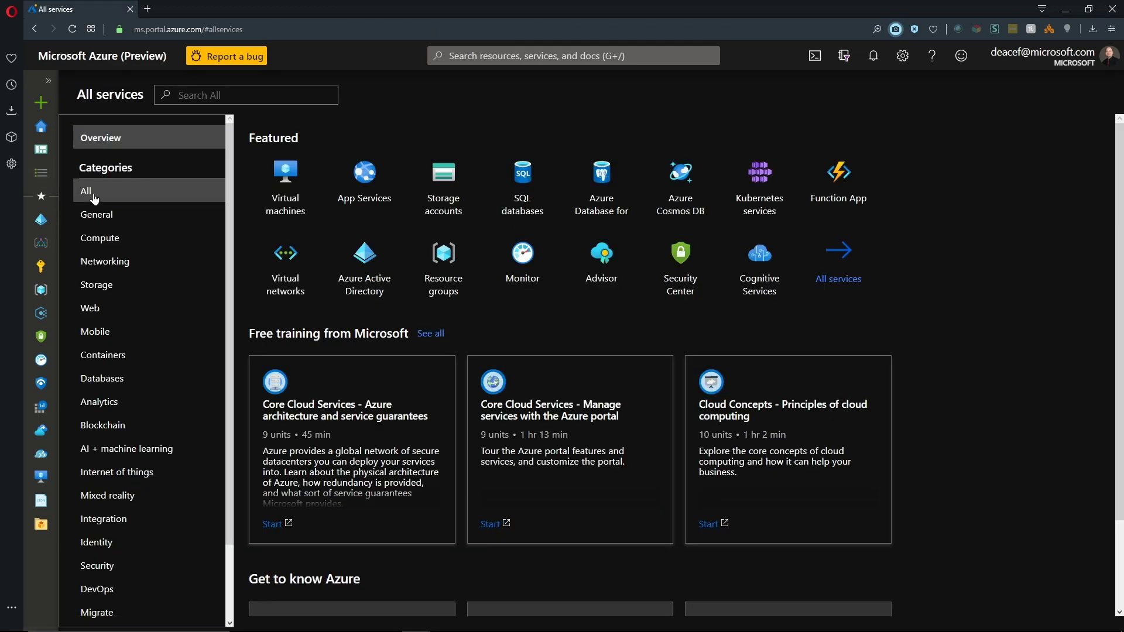
{"action": "left_click", "coordinate": [86, 191]}
{"action": "left_click", "coordinate": [296, 162]}
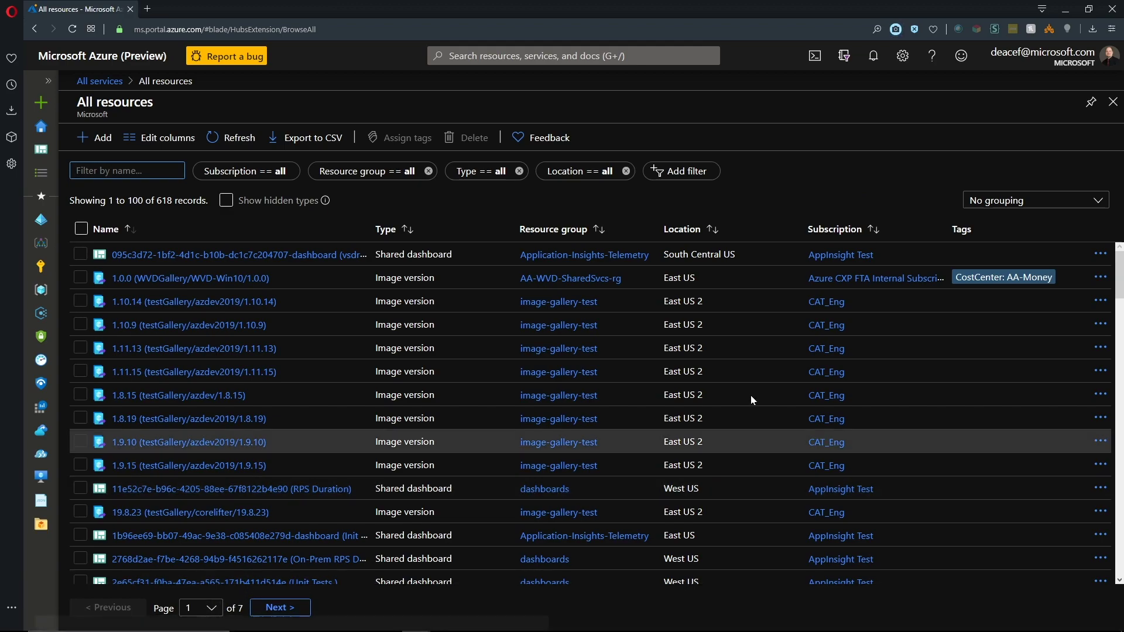
Group the resource list by type and select every resource for export.
{"action": "left_click", "coordinate": [1006, 201]}
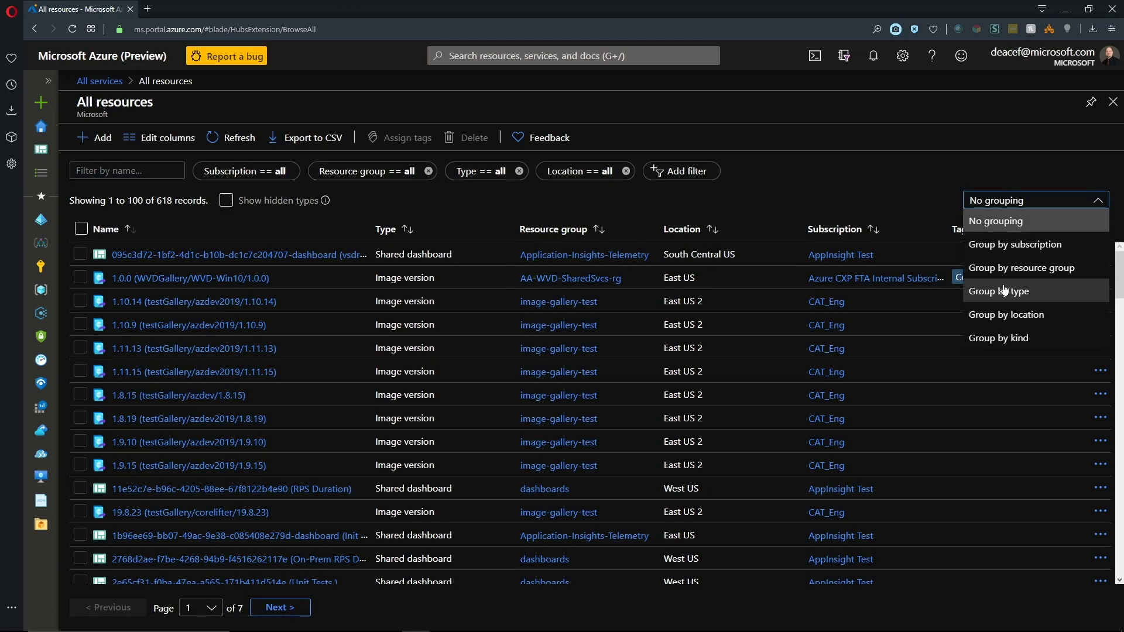
{"action": "left_click", "coordinate": [1004, 291]}
{"action": "left_click", "coordinate": [1019, 200]}
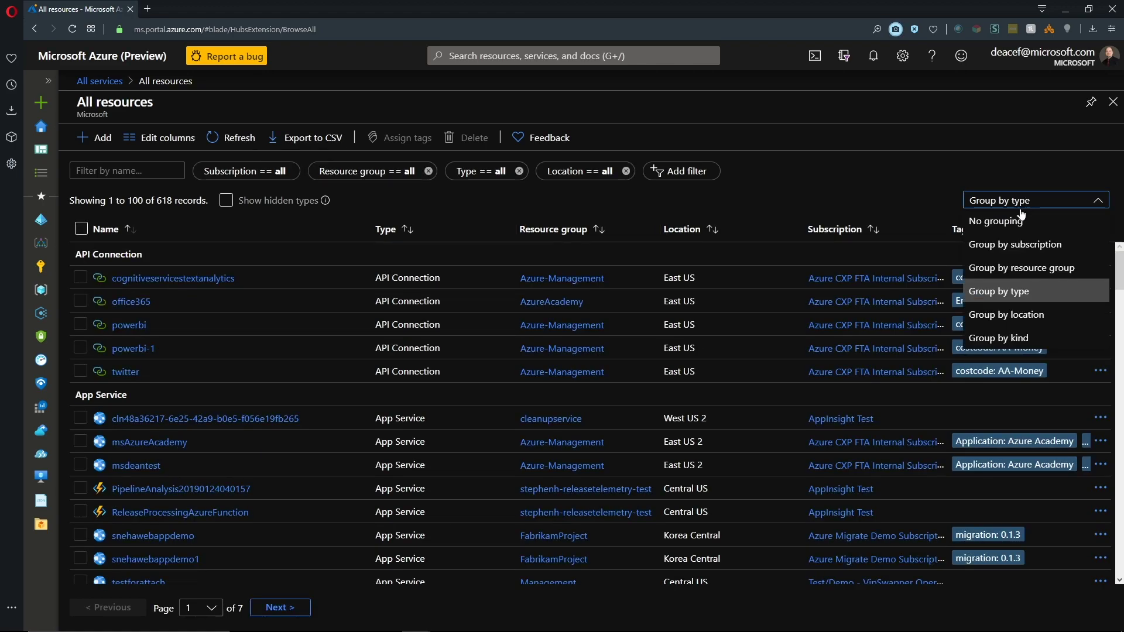
{"action": "left_click", "coordinate": [931, 168]}
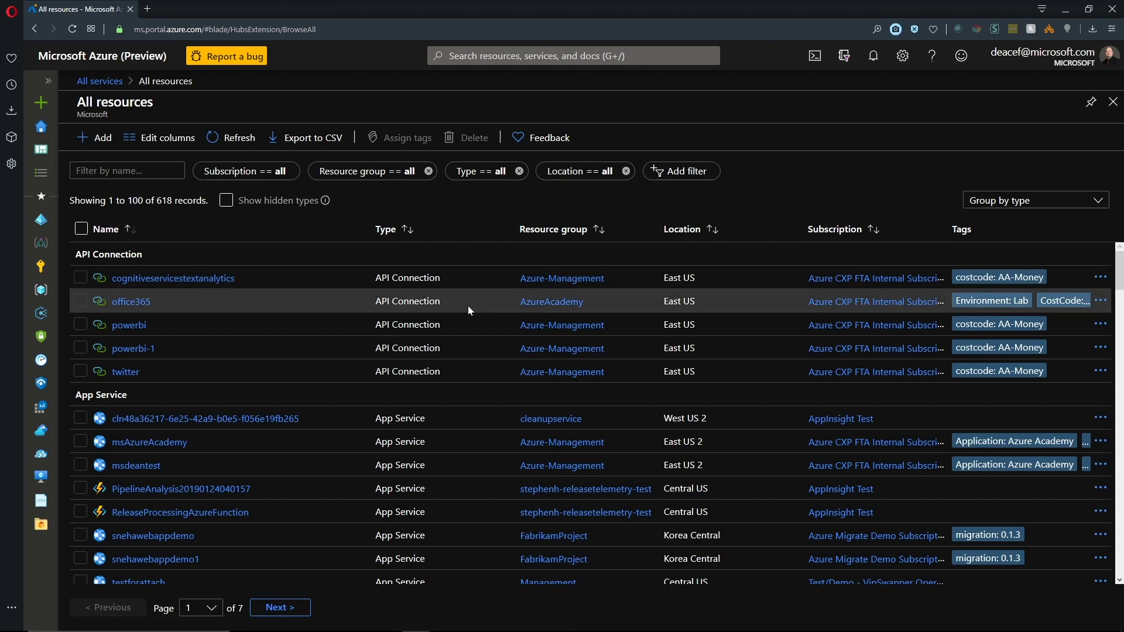
{"action": "left_click", "coordinate": [81, 229]}
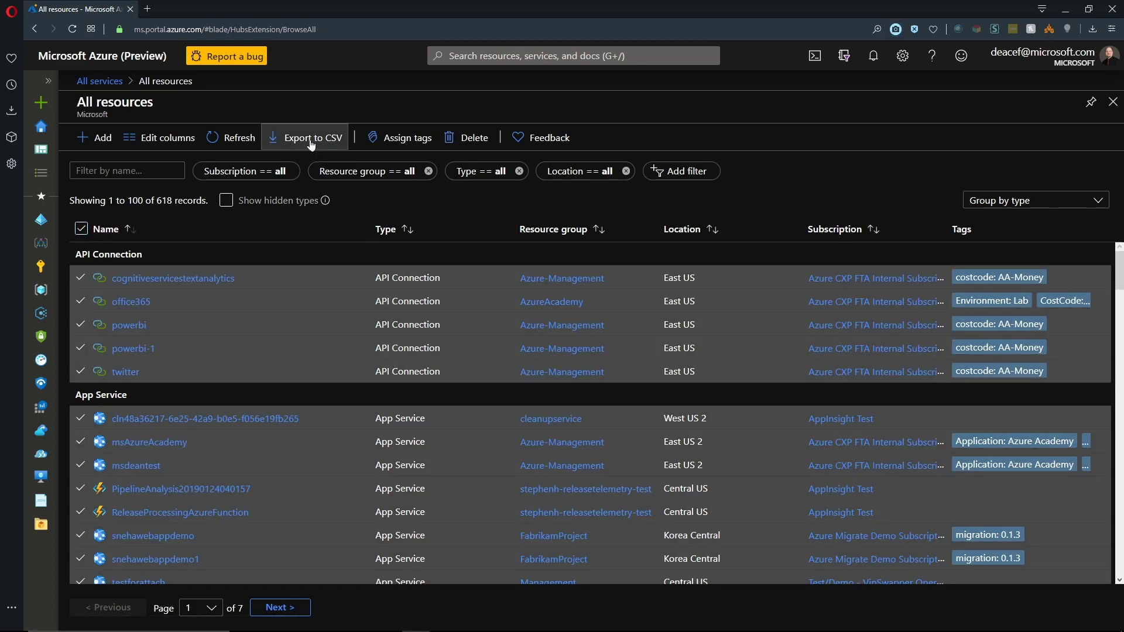
Export the selected resources to Azureresources.csv and review it in Excel with auto-fitted columns.
{"action": "left_click", "coordinate": [310, 145]}
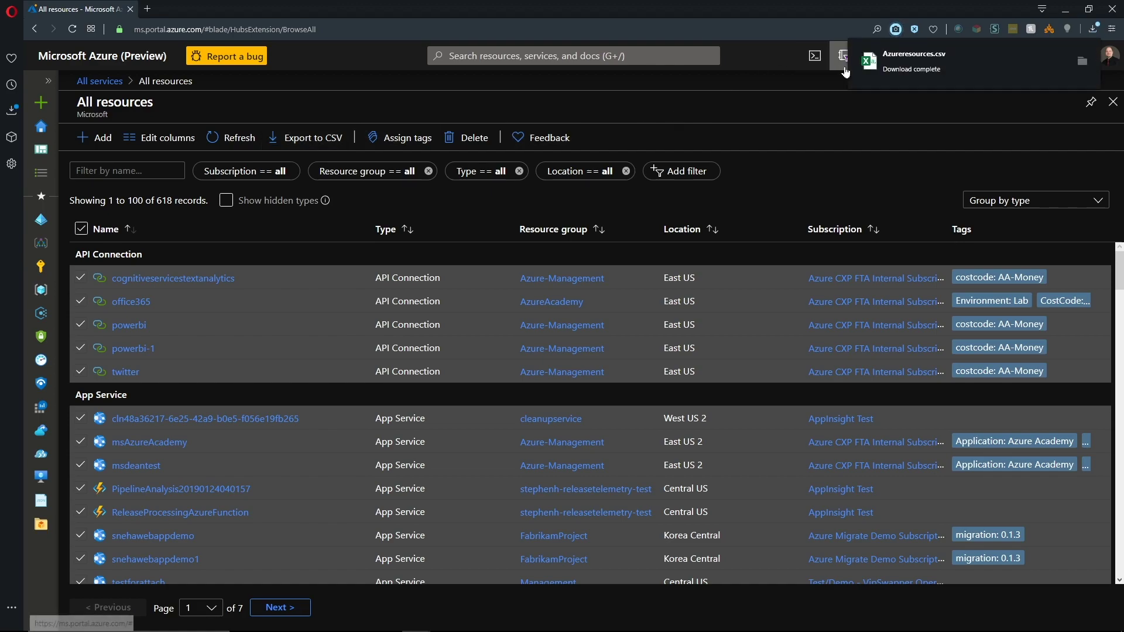
{"action": "left_click", "coordinate": [878, 63]}
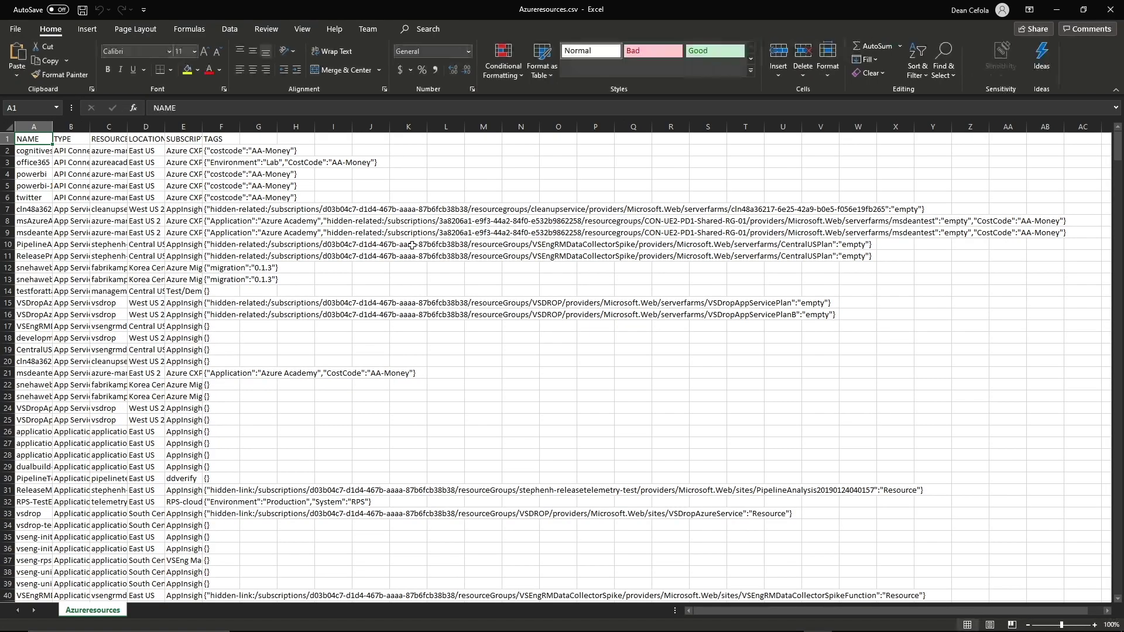
{"action": "left_click", "coordinate": [9, 127]}
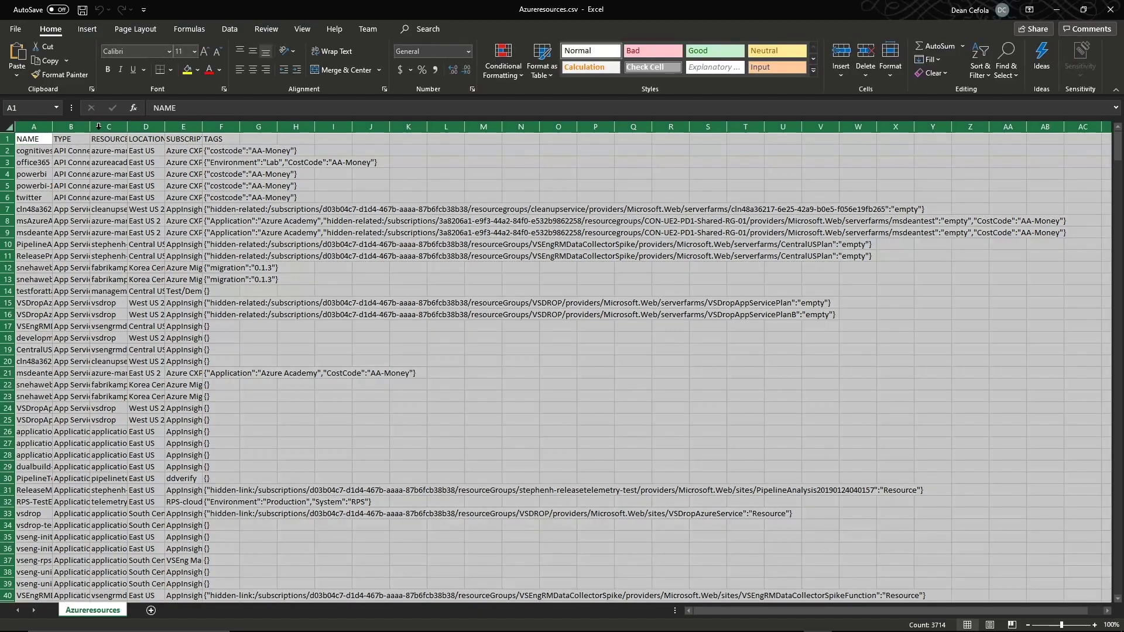
{"action": "double_click", "coordinate": [90, 127]}
{"action": "left_click", "coordinate": [574, 210]}
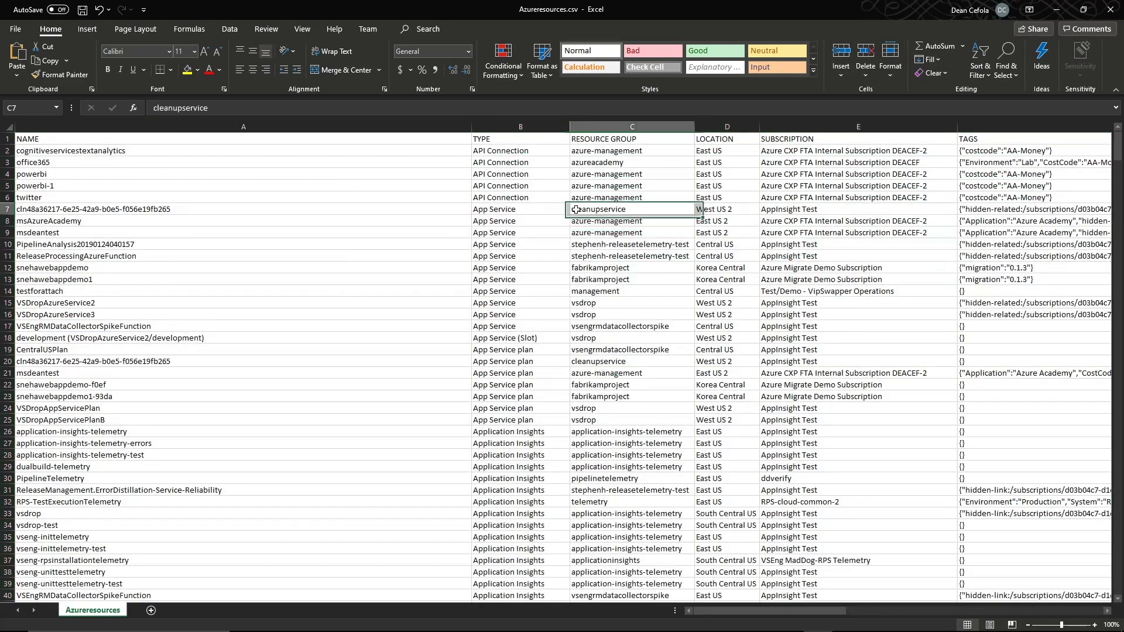
{"action": "left_click", "coordinate": [711, 611]}
{"action": "mouse_move", "coordinate": [711, 611]}
{"action": "left_mouse_down"}
{"action": "mouse_move", "coordinate": [860, 600]}
{"action": "mouse_move", "coordinate": [702, 601]}
{"action": "left_mouse_up"}
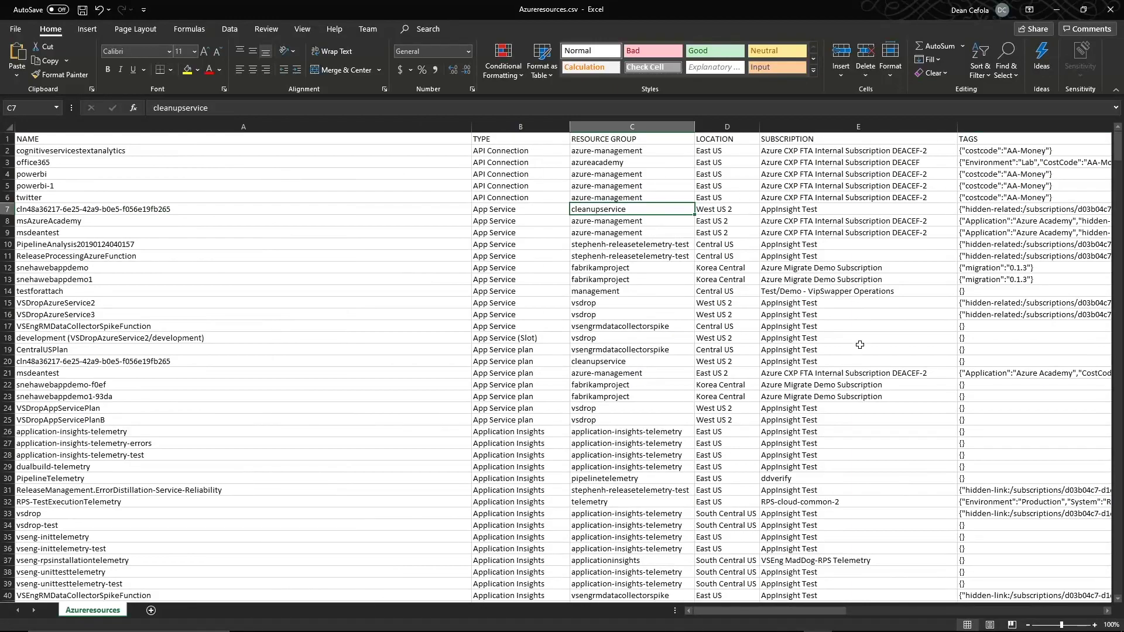
Close the spreadsheet without saving and return to the portal.
{"action": "left_click", "coordinate": [1111, 15]}
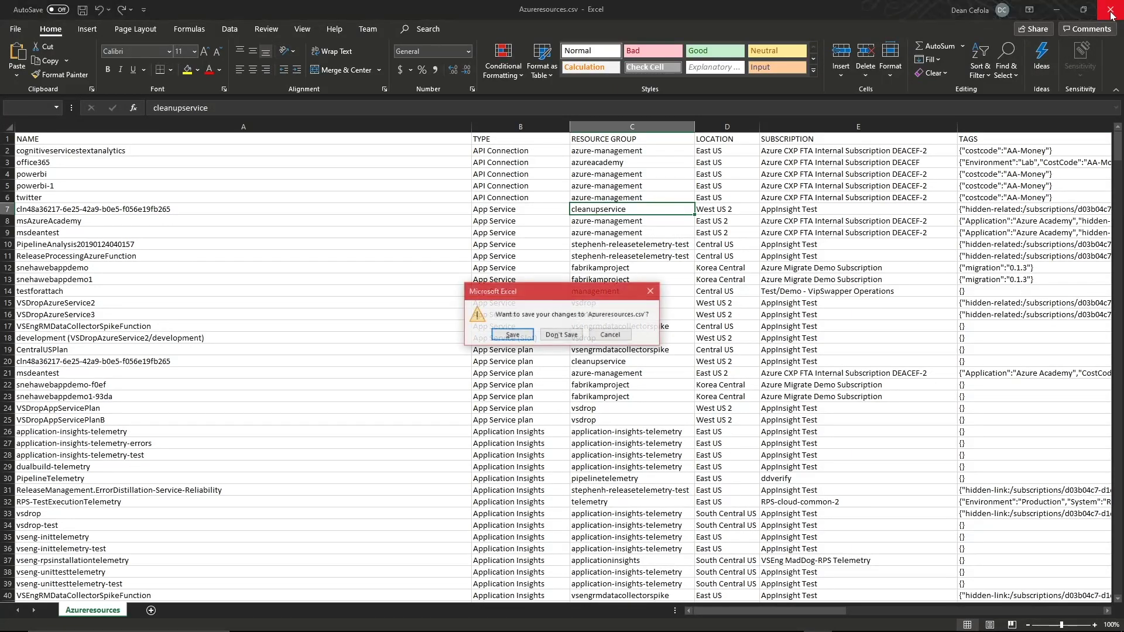
{"action": "left_click", "coordinate": [512, 335]}
Sort resources by name, then start creating a Windows Server 2016 Datacenter virtual machine.
{"action": "left_click", "coordinate": [257, 231]}
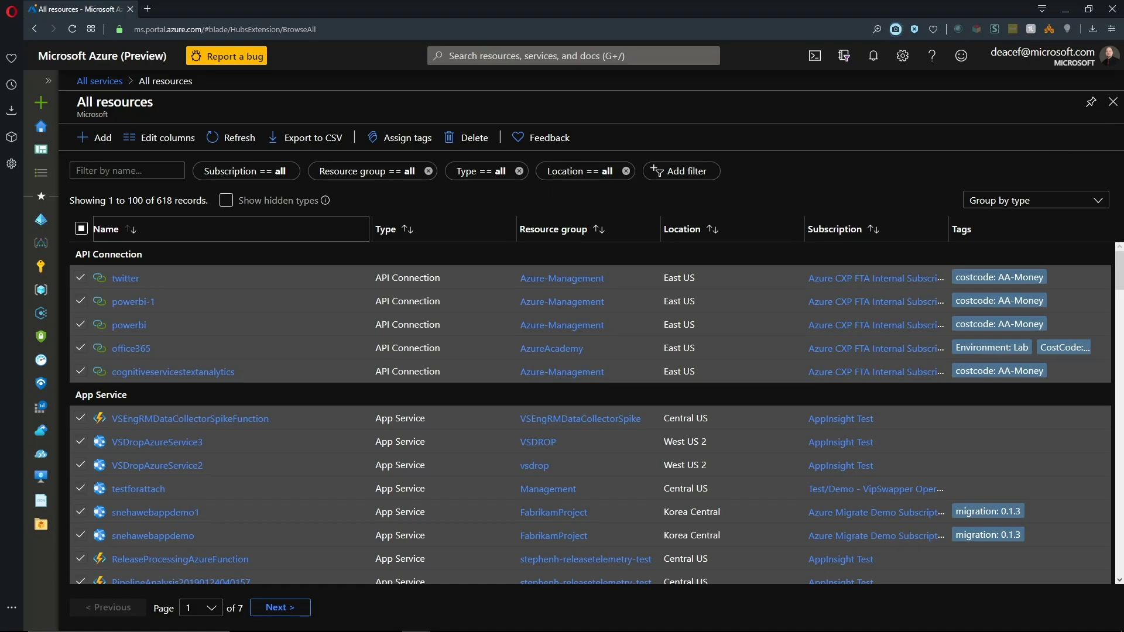
{"action": "left_click", "coordinate": [41, 102]}
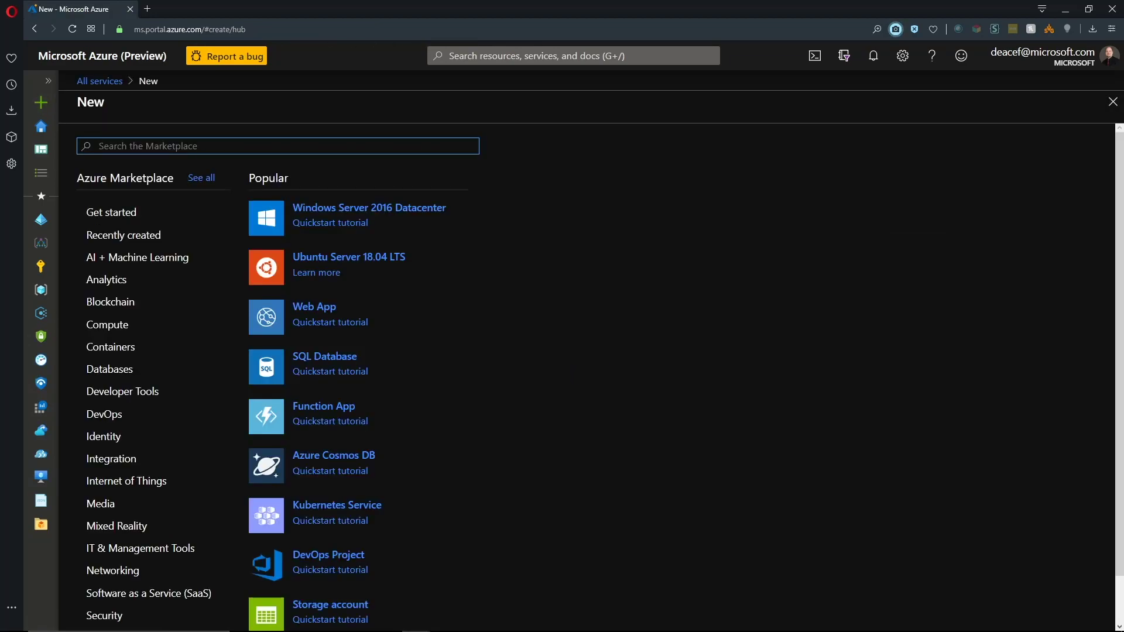
{"action": "left_click", "coordinate": [320, 214]}
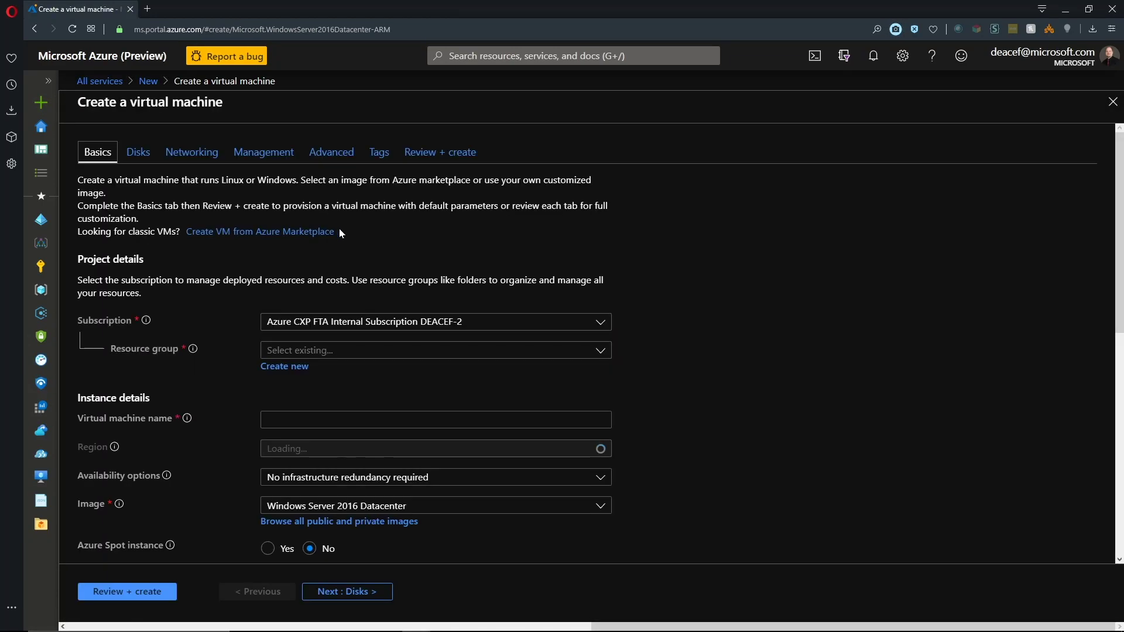
{"action": "scroll", "coordinate": [558, 291], "scroll_direction": "down", "scroll_amount": 1}
{"action": "scroll", "coordinate": [378, 287], "scroll_direction": "down", "scroll_amount": 2}
{"action": "scroll", "coordinate": [379, 287], "scroll_direction": "down", "scroll_amount": 2}
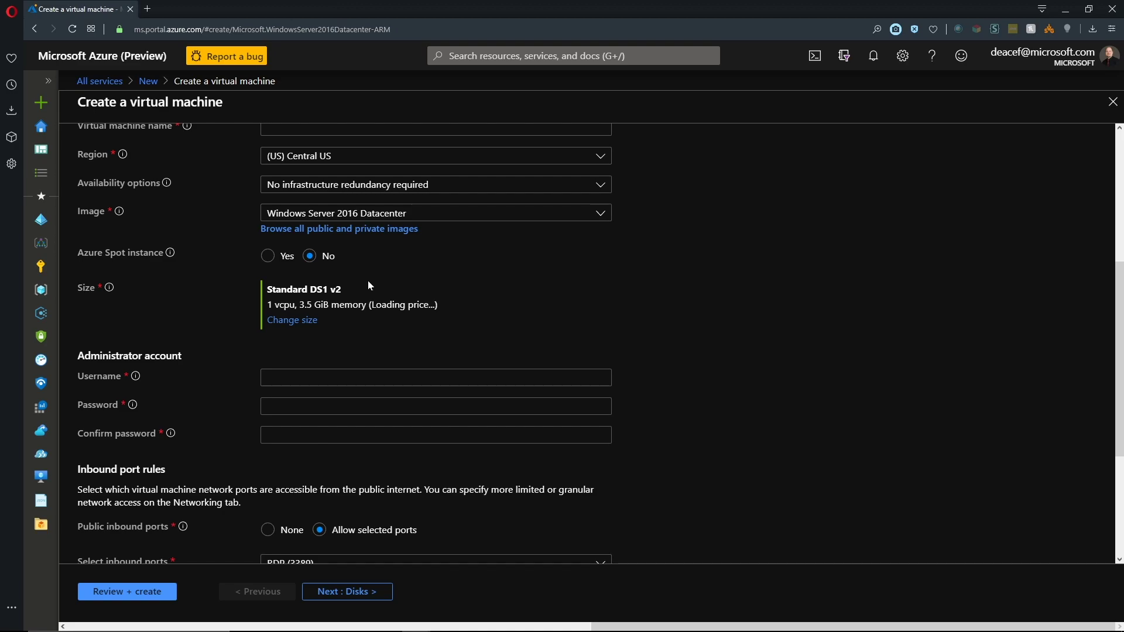
{"action": "scroll", "coordinate": [378, 287], "scroll_direction": "down", "scroll_amount": 2}
{"action": "scroll", "coordinate": [191, 154], "scroll_direction": "up", "scroll_amount": 4}
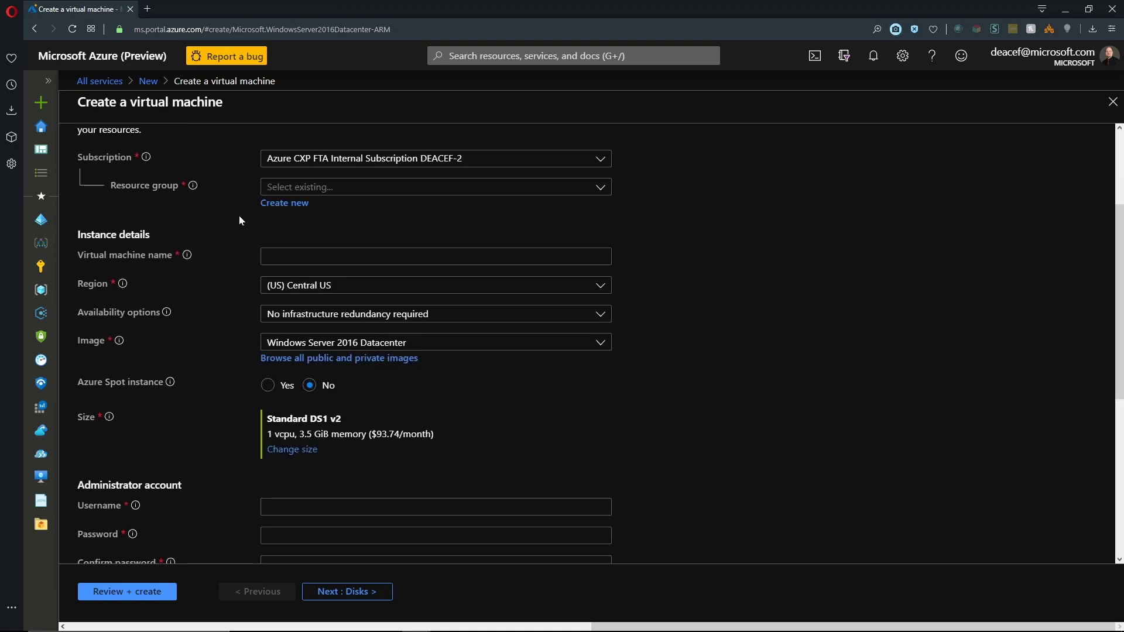
{"action": "scroll", "coordinate": [239, 215], "scroll_direction": "up", "scroll_amount": 2}
Step through Disks, Networking, Management, Advanced and Tags, then return to the New marketplace.
{"action": "left_click", "coordinate": [145, 156]}
{"action": "left_click", "coordinate": [192, 153]}
{"action": "left_click", "coordinate": [264, 152]}
{"action": "left_click", "coordinate": [337, 154]}
{"action": "left_click", "coordinate": [379, 153]}
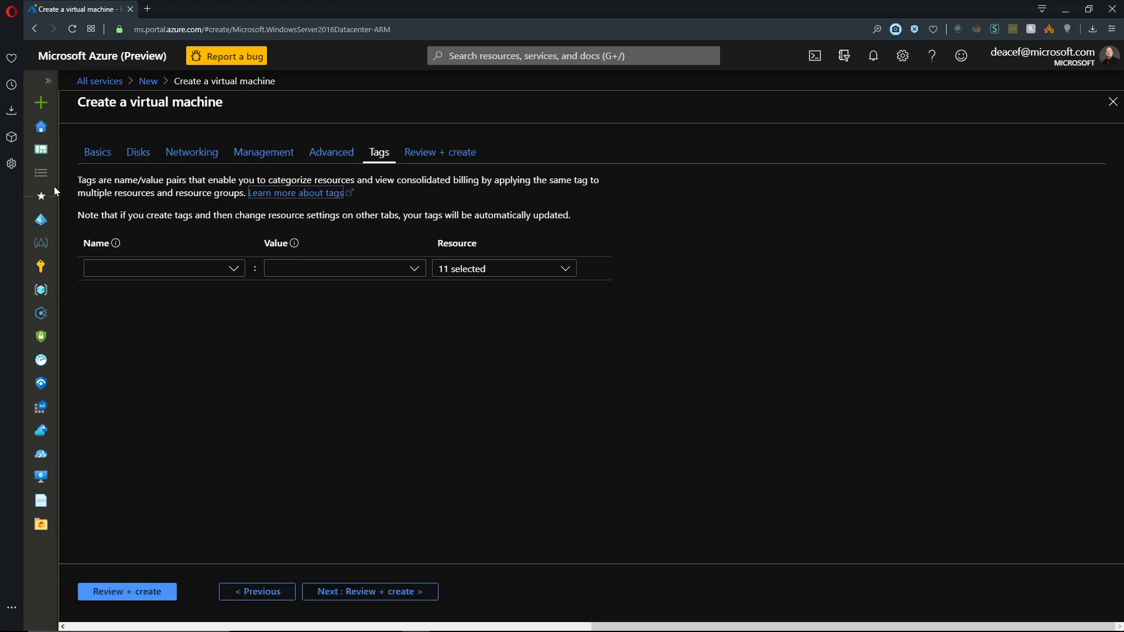
{"action": "left_click", "coordinate": [148, 81]}
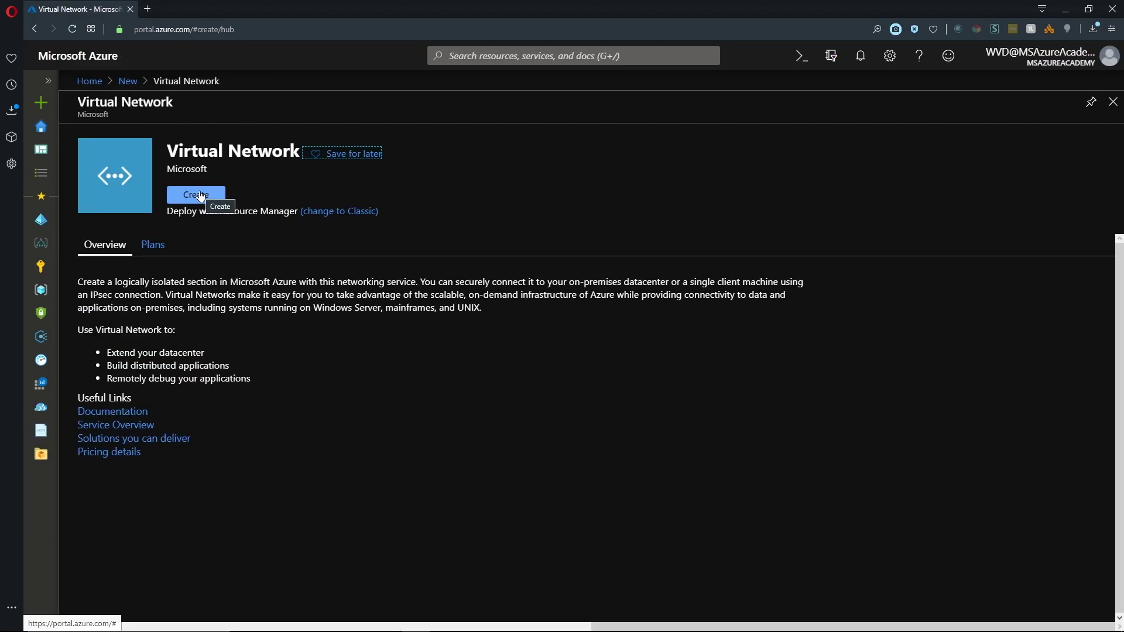
Start the Create virtual network form and view its IP Addresses, Security and Tags sections.
{"action": "left_click", "coordinate": [201, 193]}
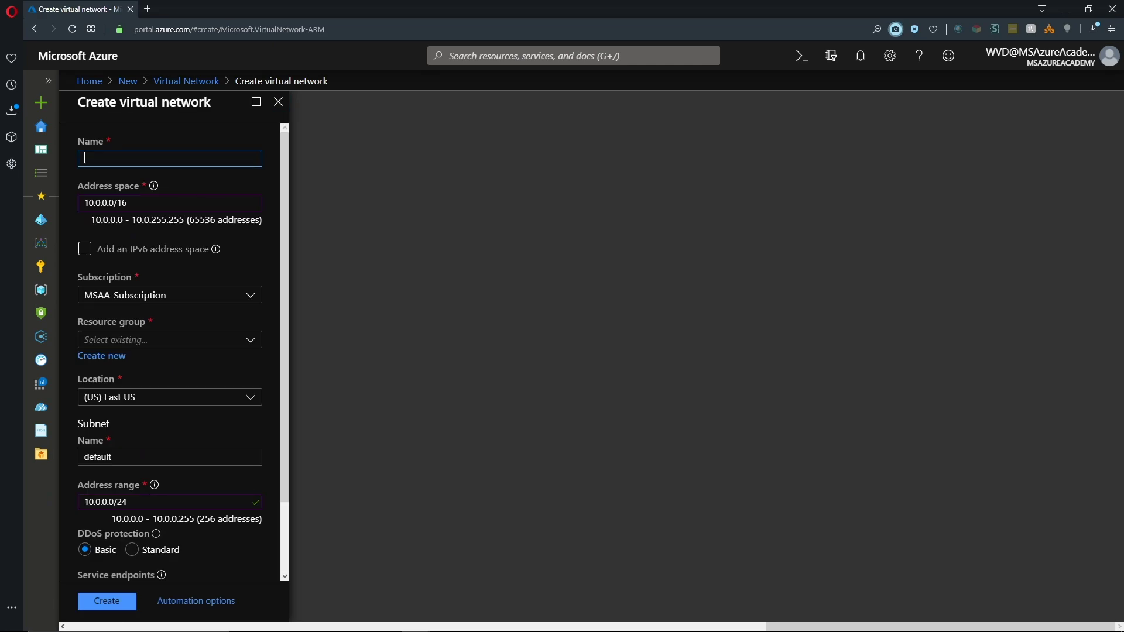
{"action": "scroll", "coordinate": [176, 351], "scroll_direction": "down", "scroll_amount": 3}
{"action": "left_click", "coordinate": [340, 218]}
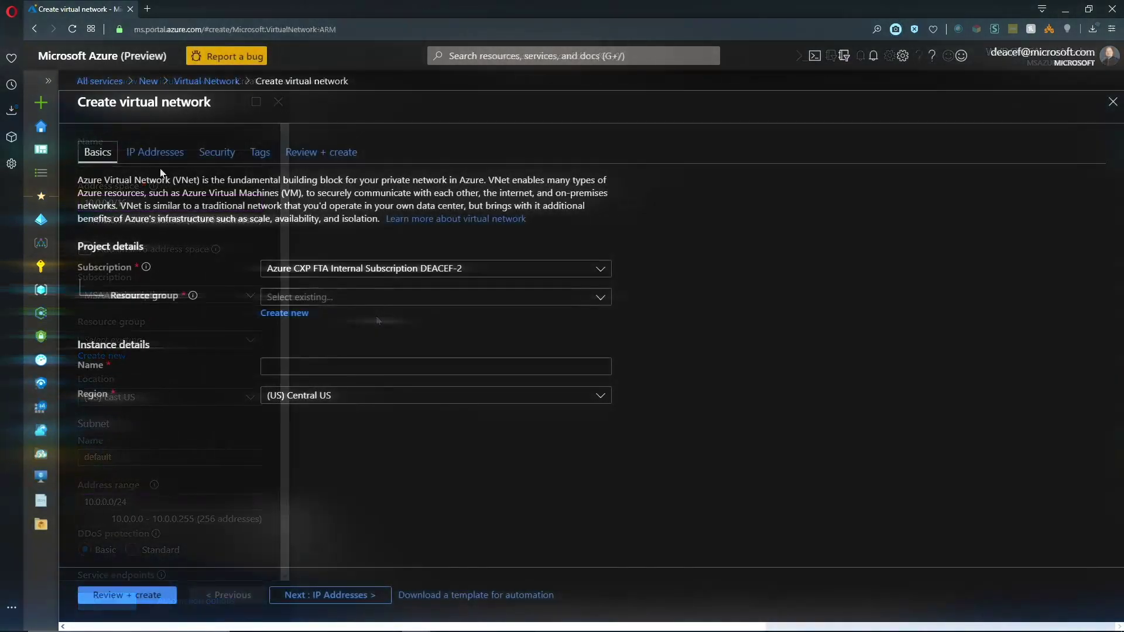
{"action": "left_click", "coordinate": [156, 152]}
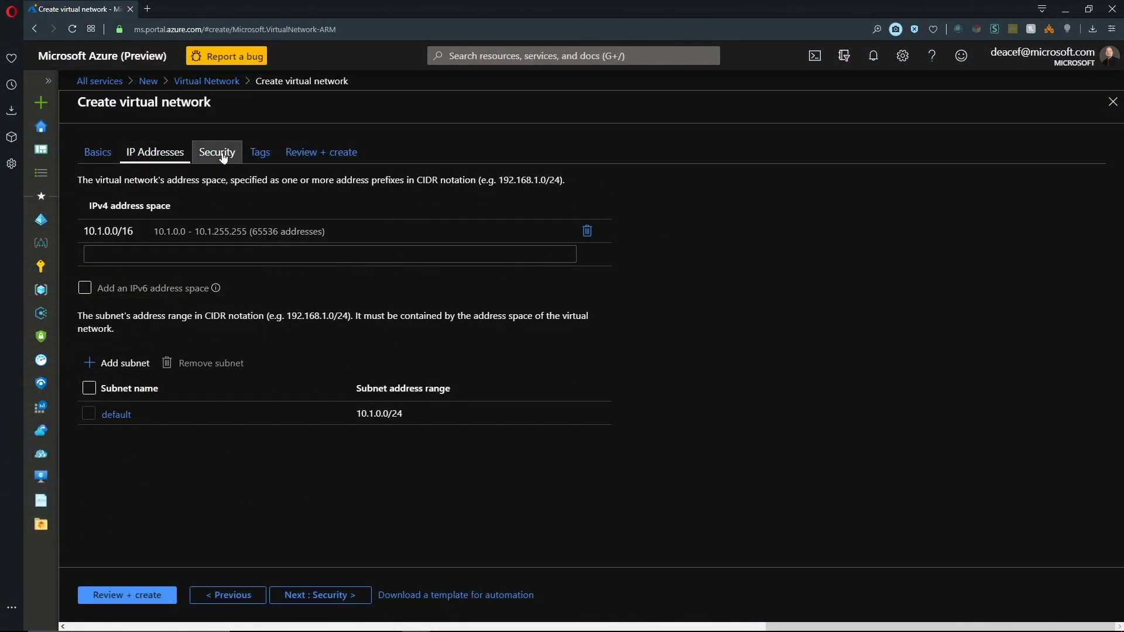
{"action": "left_click", "coordinate": [223, 156]}
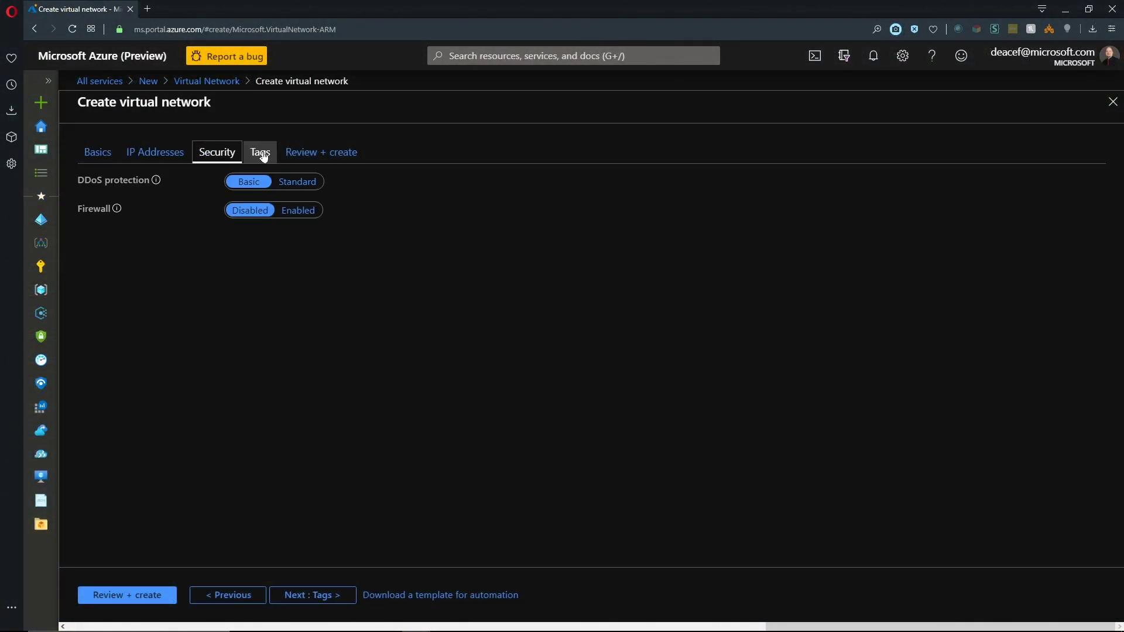
{"action": "left_click", "coordinate": [260, 151]}
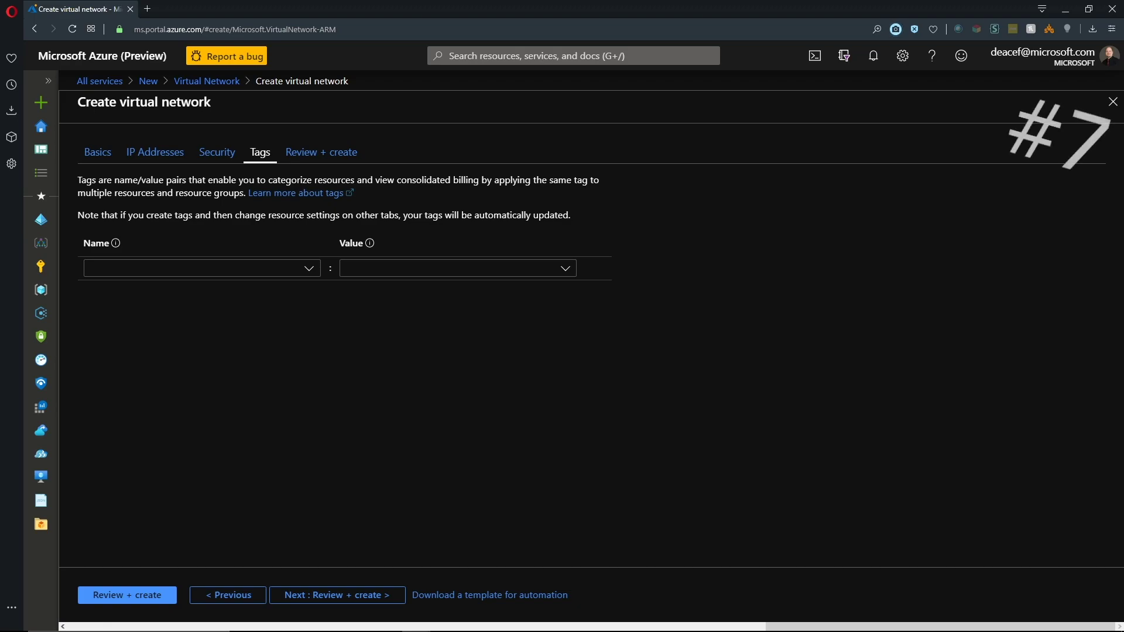
Search 'resource graph' to open Resource Graph Explorer, then visit All services and All resources.
{"action": "left_click", "coordinate": [515, 56]}
{"action": "type", "text": "resource graph"}
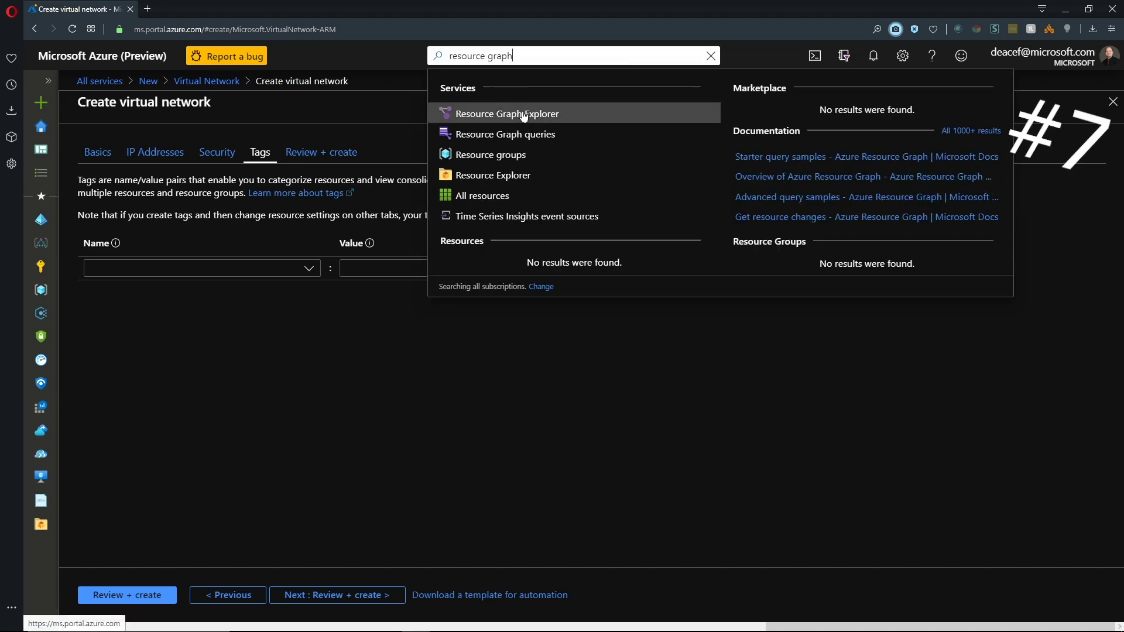
{"action": "left_click", "coordinate": [523, 115]}
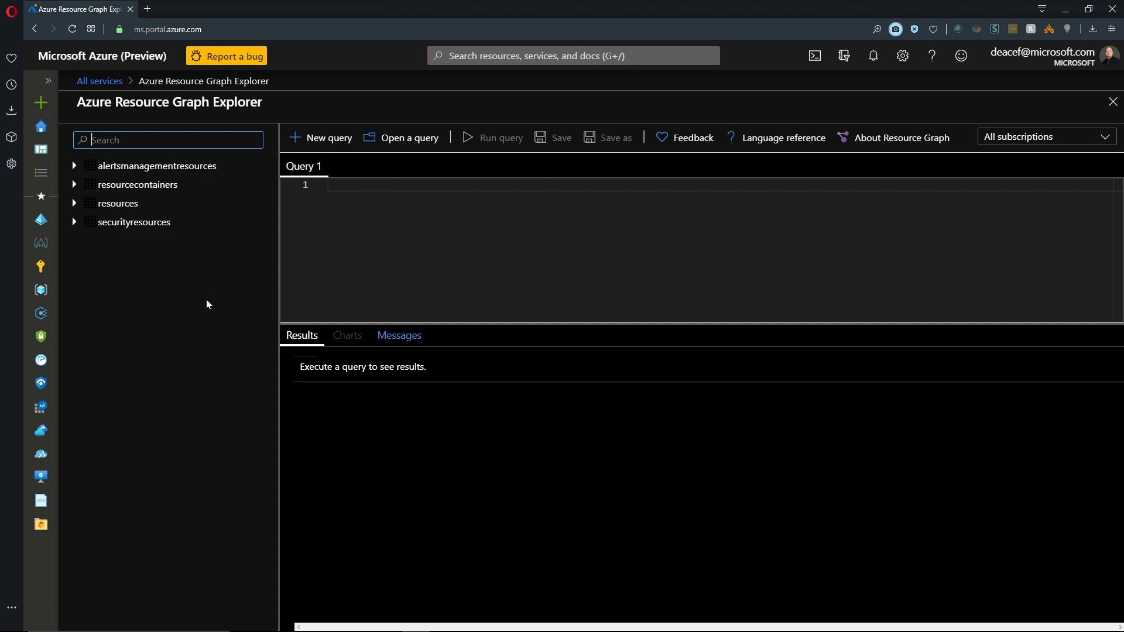
{"action": "left_click", "coordinate": [44, 176]}
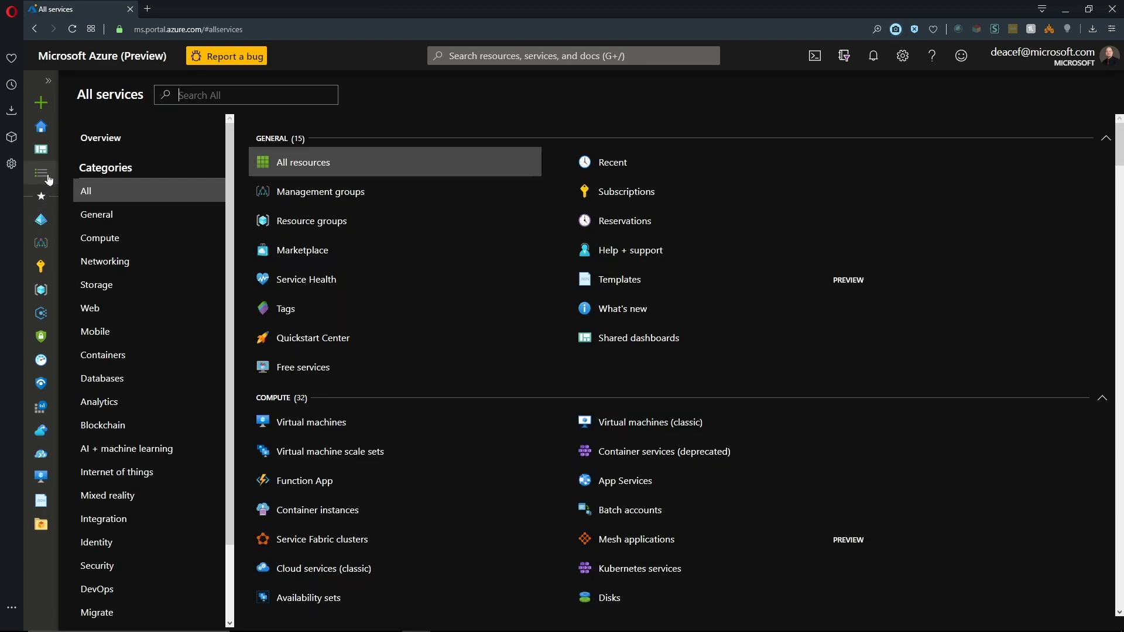
{"action": "left_click", "coordinate": [298, 164]}
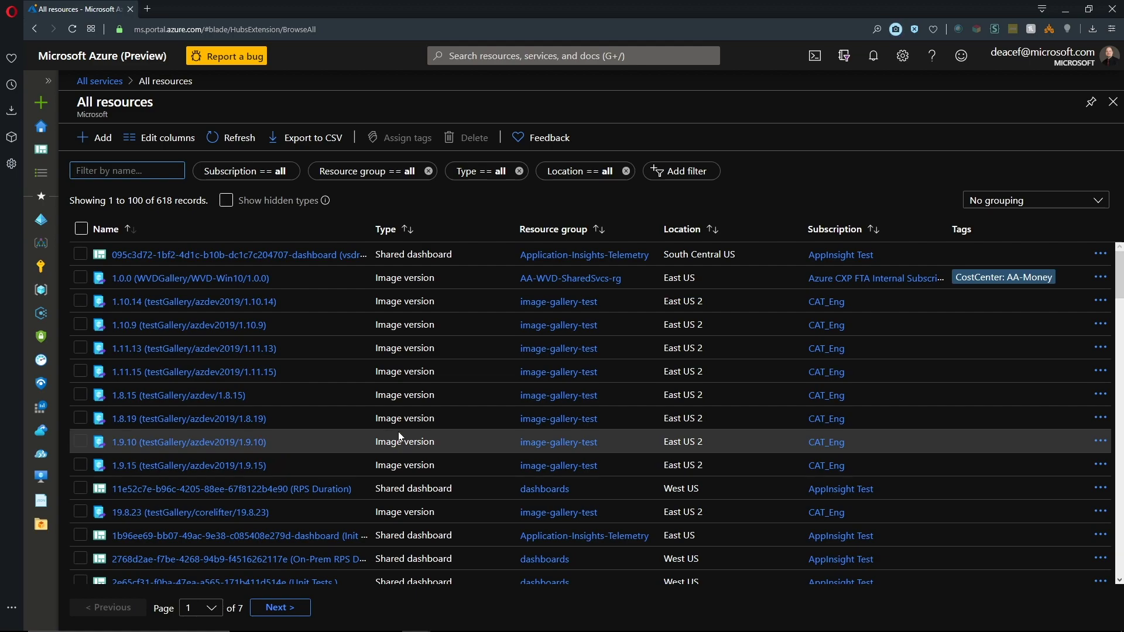
Reuse the earlier 'resource graph' portal search to list matching services again.
{"action": "left_click", "coordinate": [510, 55]}
{"action": "left_click", "coordinate": [500, 112]}
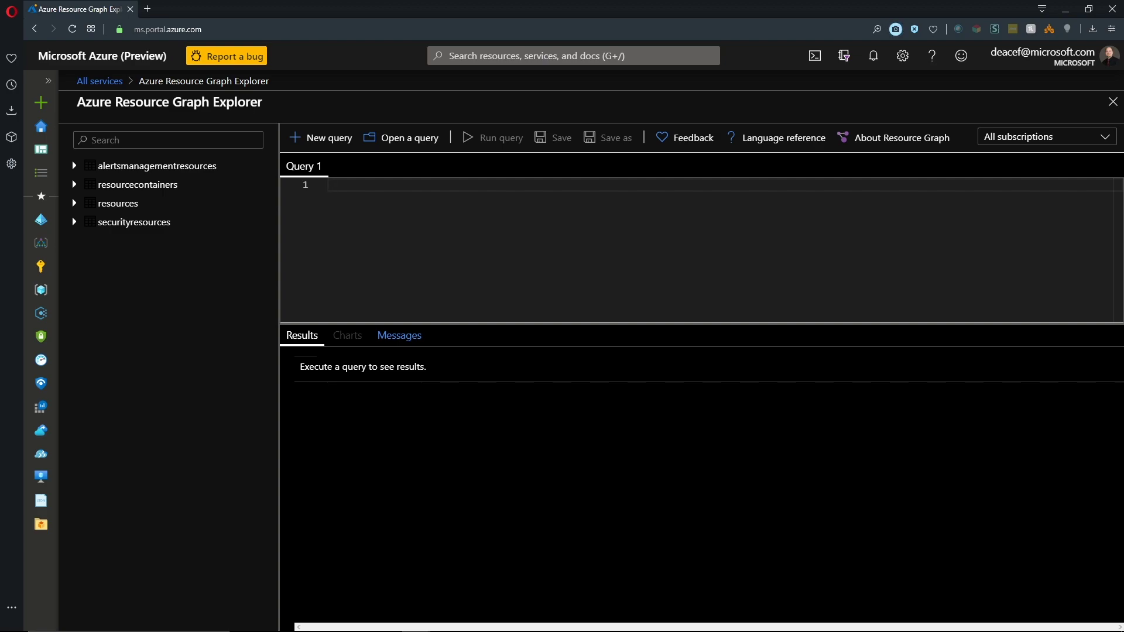
Reach Resource Graph Explorer from the empty saved-queries list and begin a count() query over all resources.
{"action": "left_click", "coordinate": [488, 50]}
{"action": "left_click", "coordinate": [476, 110]}
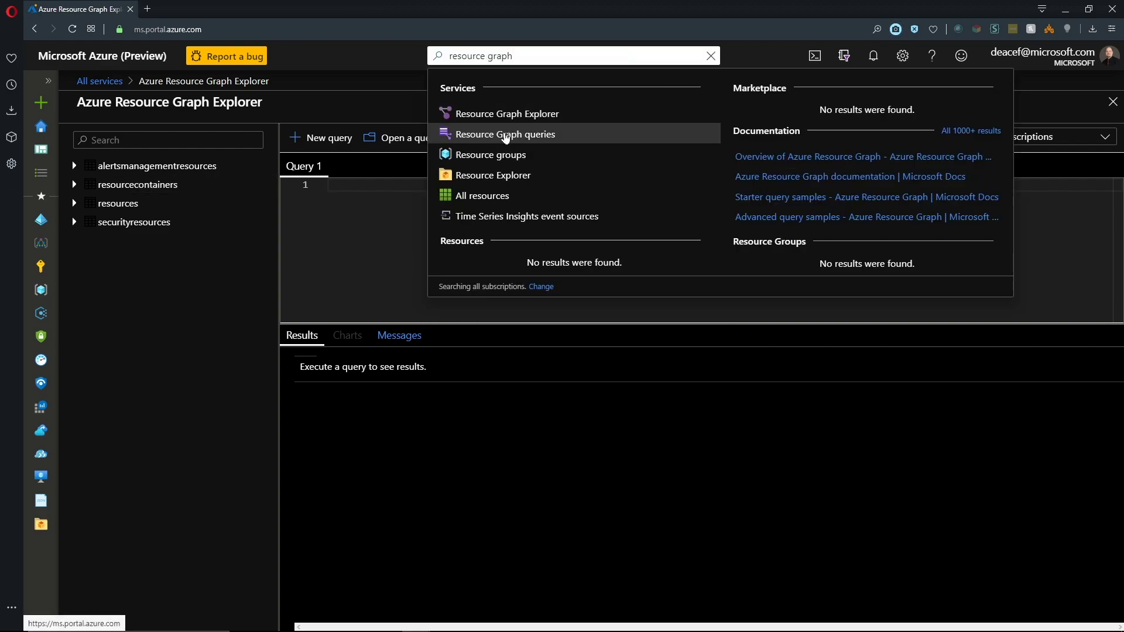
{"action": "left_click", "coordinate": [504, 135]}
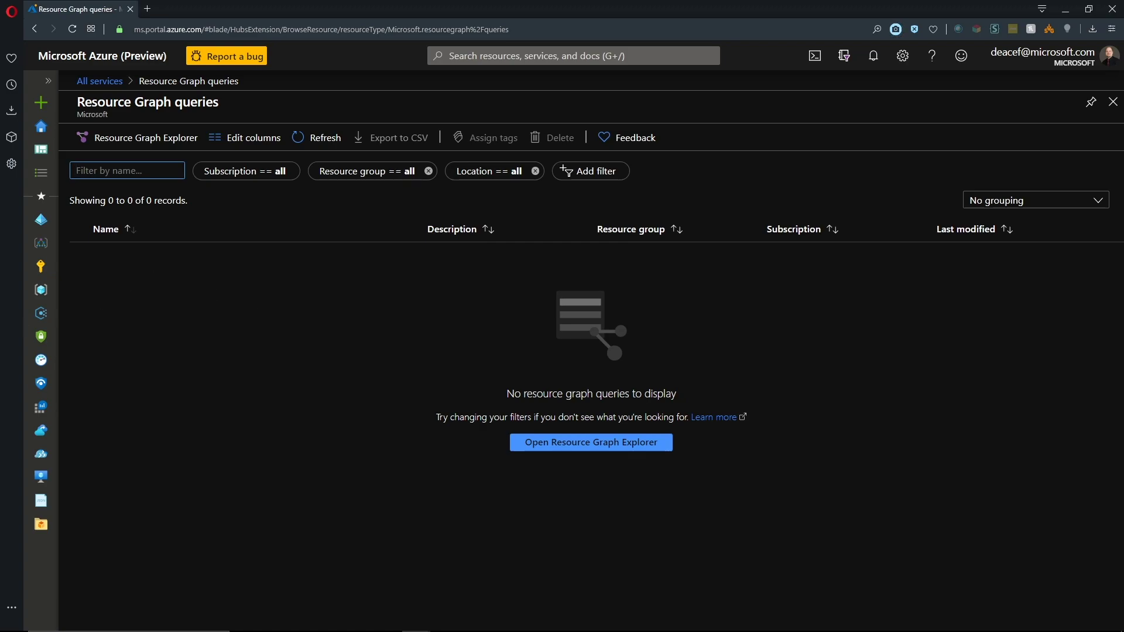
{"action": "left_click", "coordinate": [614, 442]}
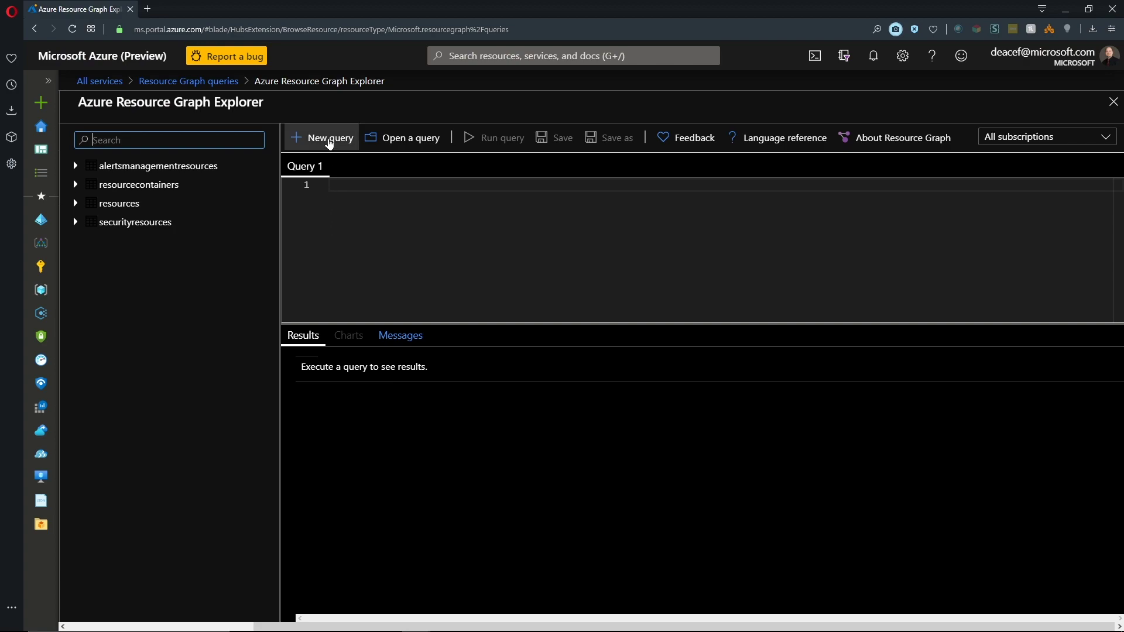
{"action": "left_click", "coordinate": [329, 185]}
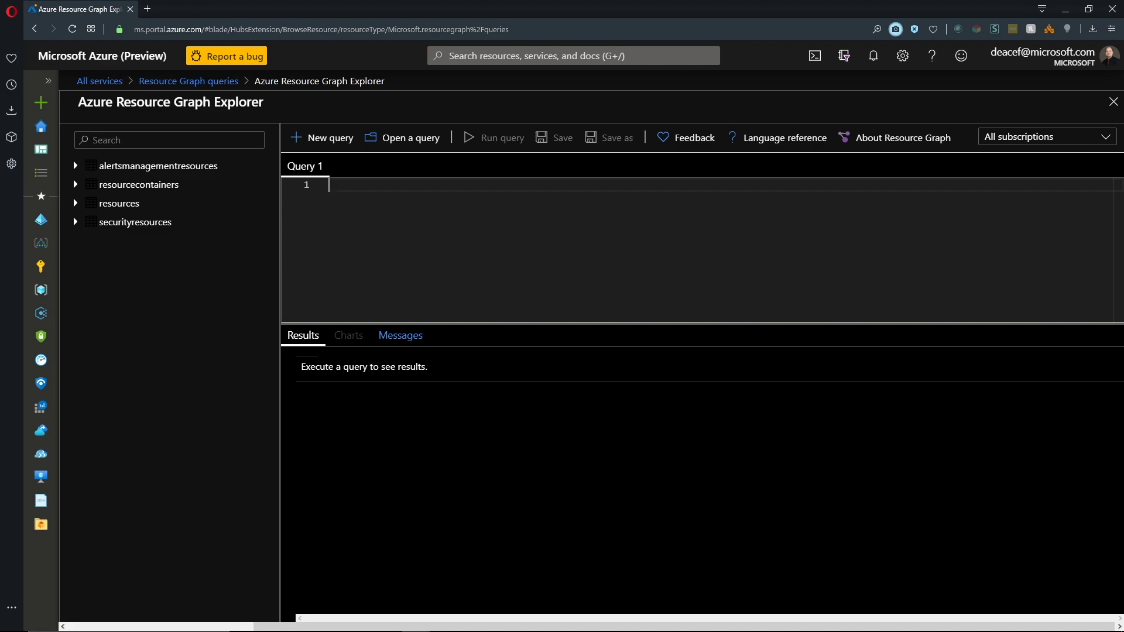
{"action": "type", "text": "resources | summarize count()"}
Run the resource count, then replace it with a query listing every key vault and run that.
{"action": "left_click", "coordinate": [503, 142]}
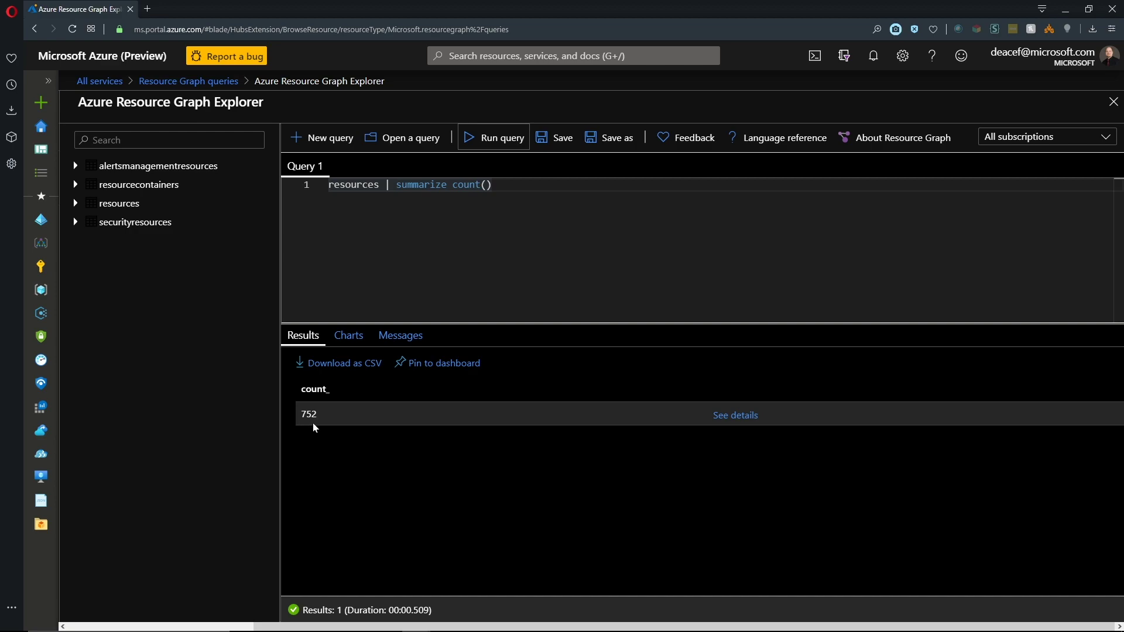
{"action": "left_click", "coordinate": [494, 185]}
{"action": "key", "text": "ctrl+shift+Left"}
{"action": "key", "text": "ctrl+shift+Left"}
{"action": "key", "text": "ctrl+shift+Left"}
{"action": "key", "text": "ctrl+shift+Left"}
{"action": "key", "text": "ctrl+shift+Left"}
{"action": "key", "text": "BackSpace"}
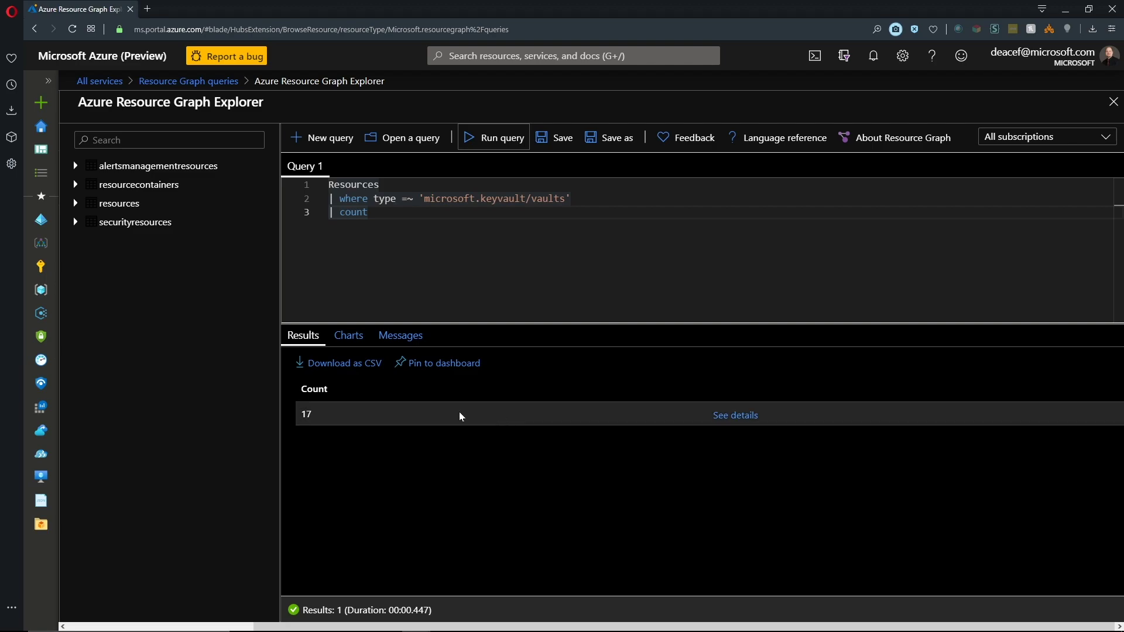
{"action": "key", "text": "BackSpace"}
{"action": "key", "text": "BackSpace"}
{"action": "key", "text": "BackSpace"}
{"action": "left_click", "coordinate": [500, 138]}
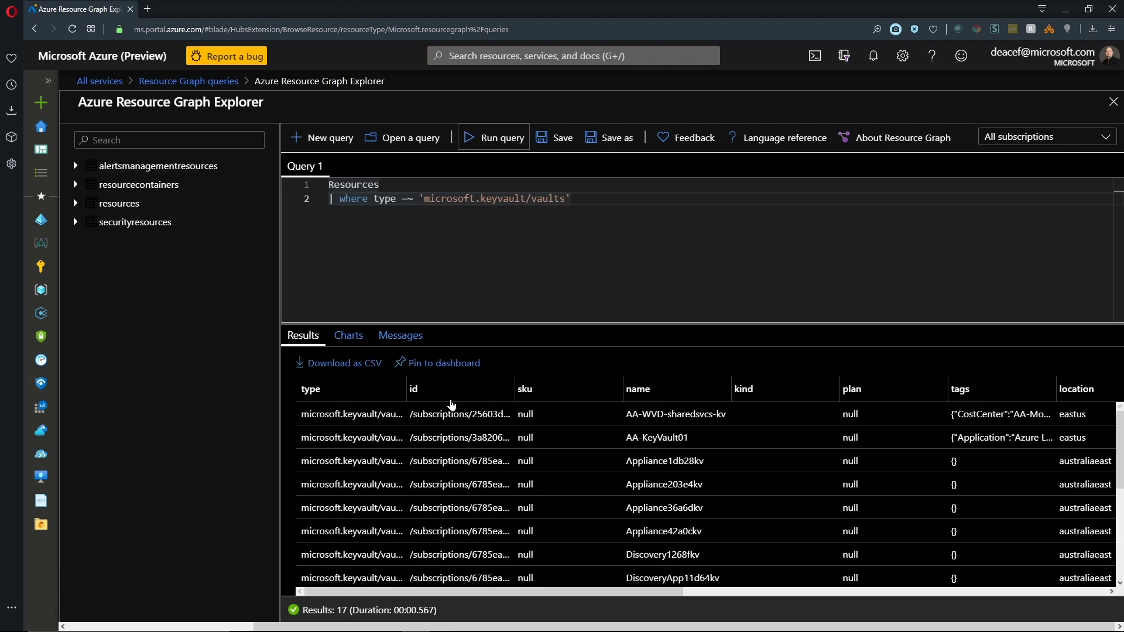
{"action": "scroll", "coordinate": [565, 436], "scroll_direction": "down", "scroll_amount": 3}
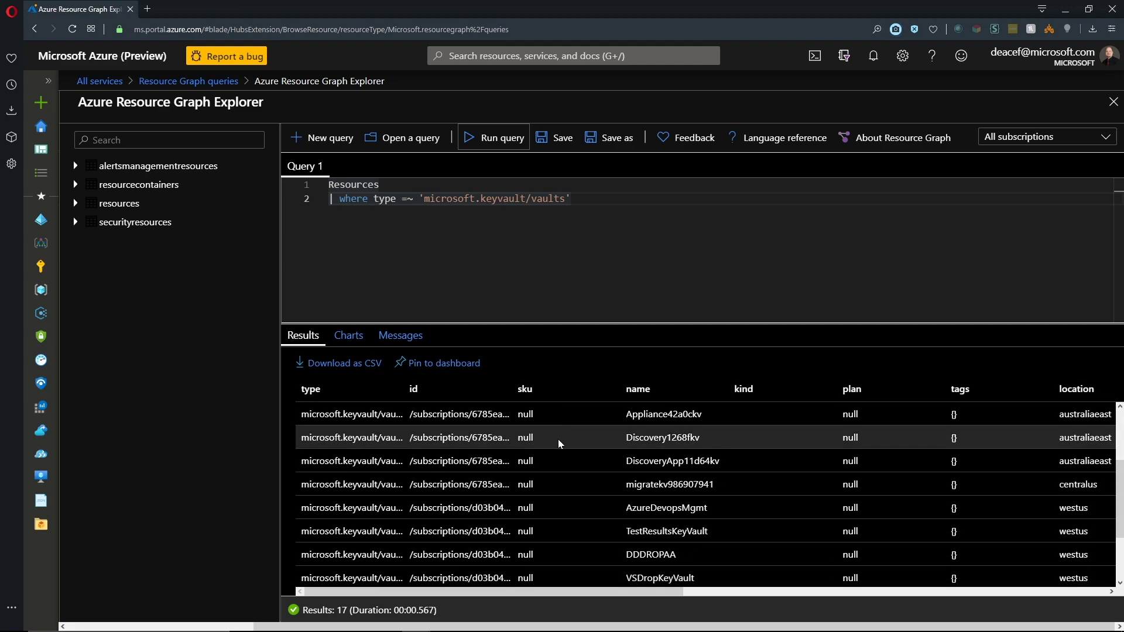
Widen the id column to read the key vault resource ids, then narrow it so sku shows again.
{"action": "left_click_drag", "start_coordinate": [515, 389], "coordinate": [610, 389]}
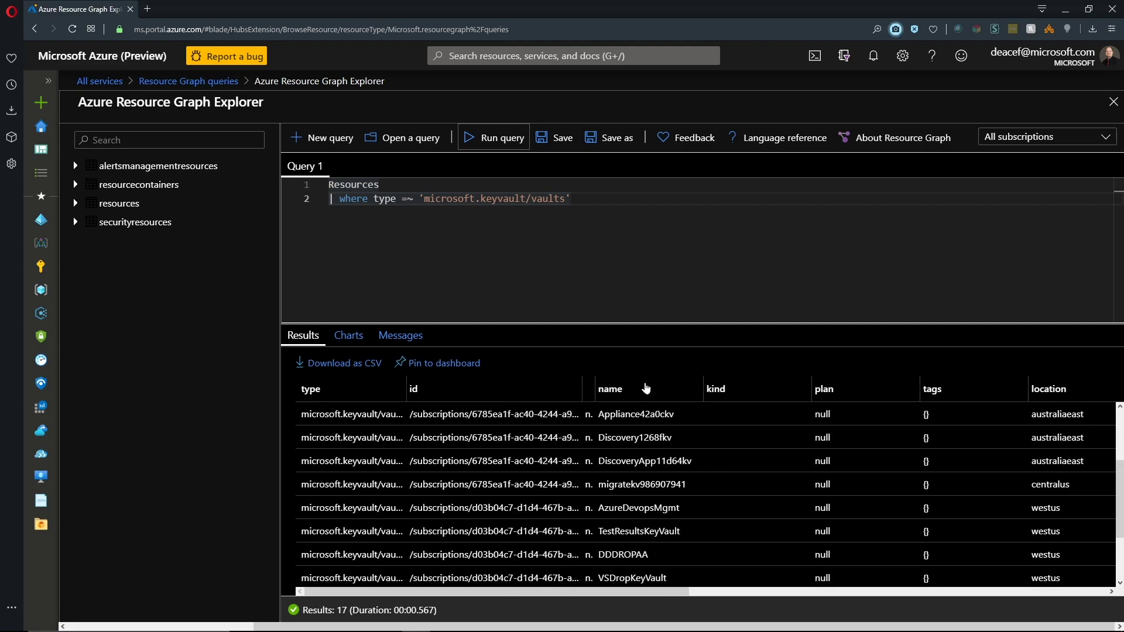
{"action": "scroll", "coordinate": [565, 492], "scroll_direction": "up", "scroll_amount": 3}
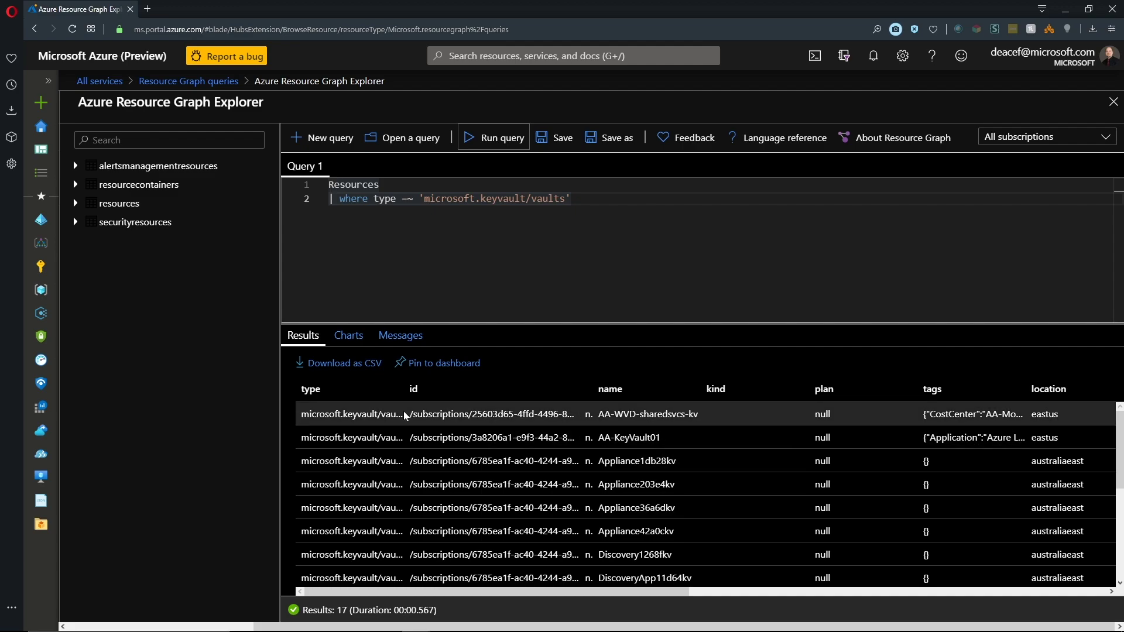
{"action": "left_click_drag", "start_coordinate": [583, 389], "coordinate": [494, 397]}
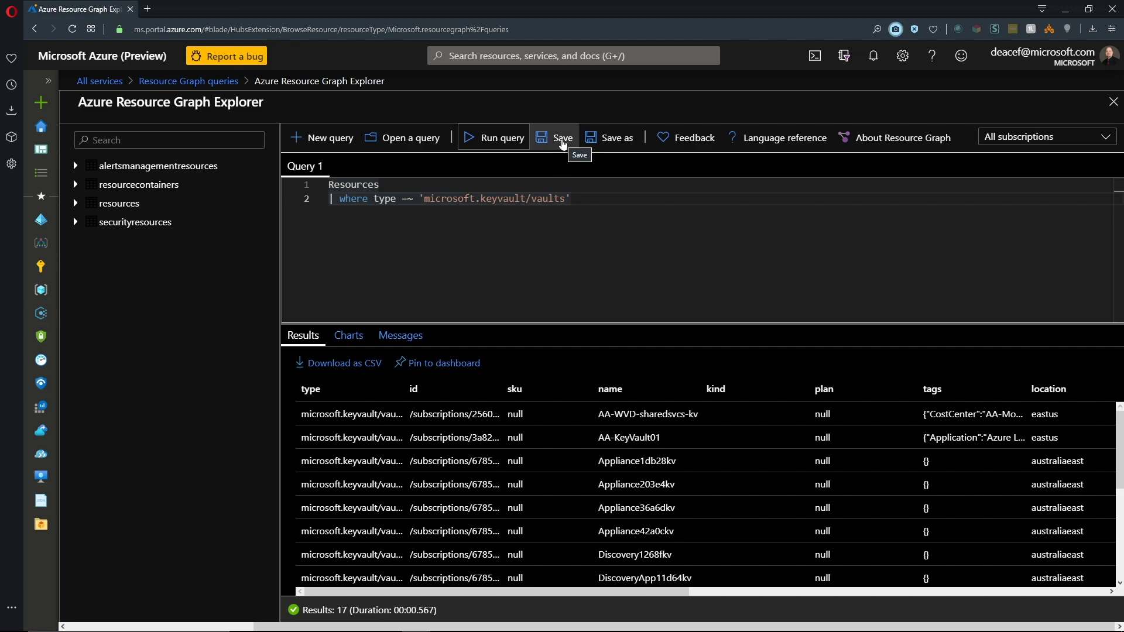
Save the query as shared query KeyVaults with a description, unpublished, in the Azure-Management resource group.
{"action": "left_click", "coordinate": [563, 138]}
{"action": "type", "text": "KeyVaults"}
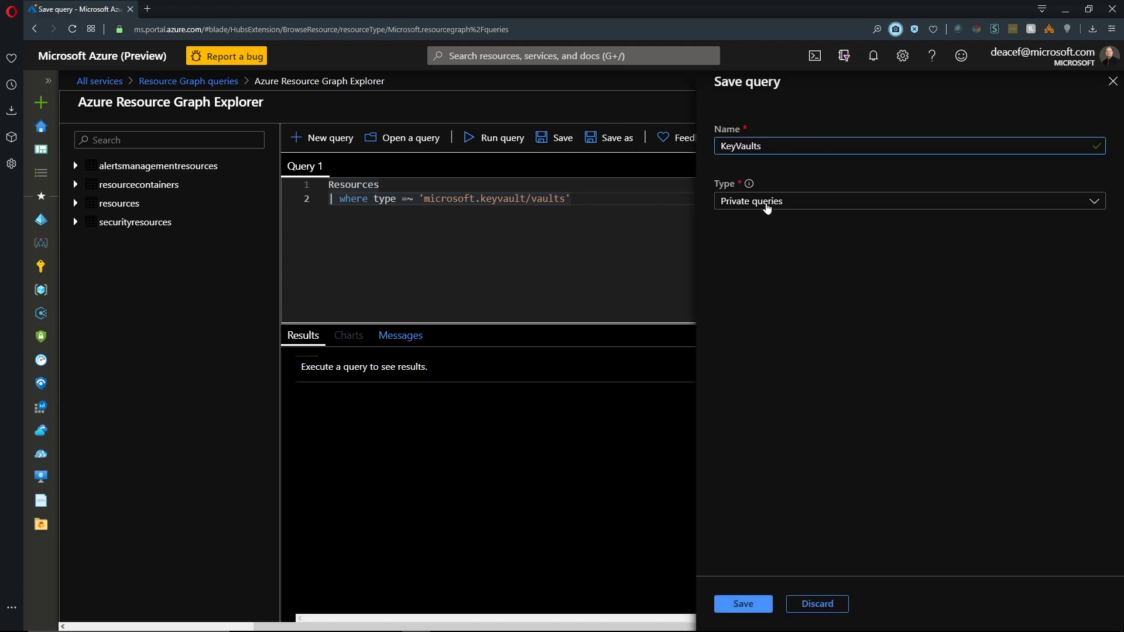
{"action": "left_click", "coordinate": [754, 203]}
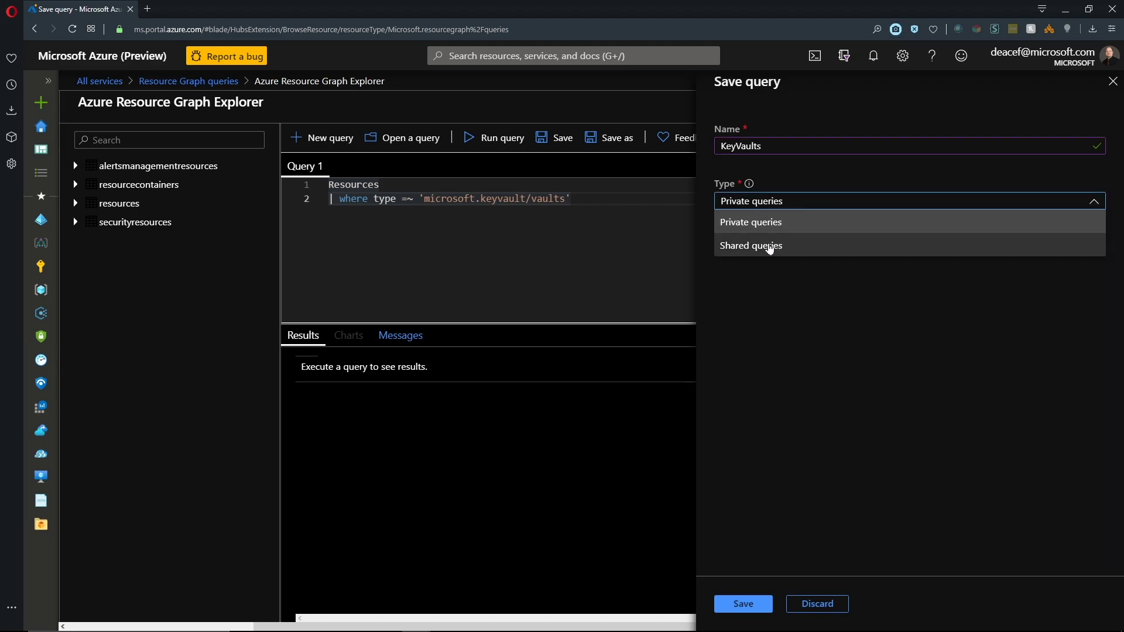
{"action": "left_click", "coordinate": [769, 246]}
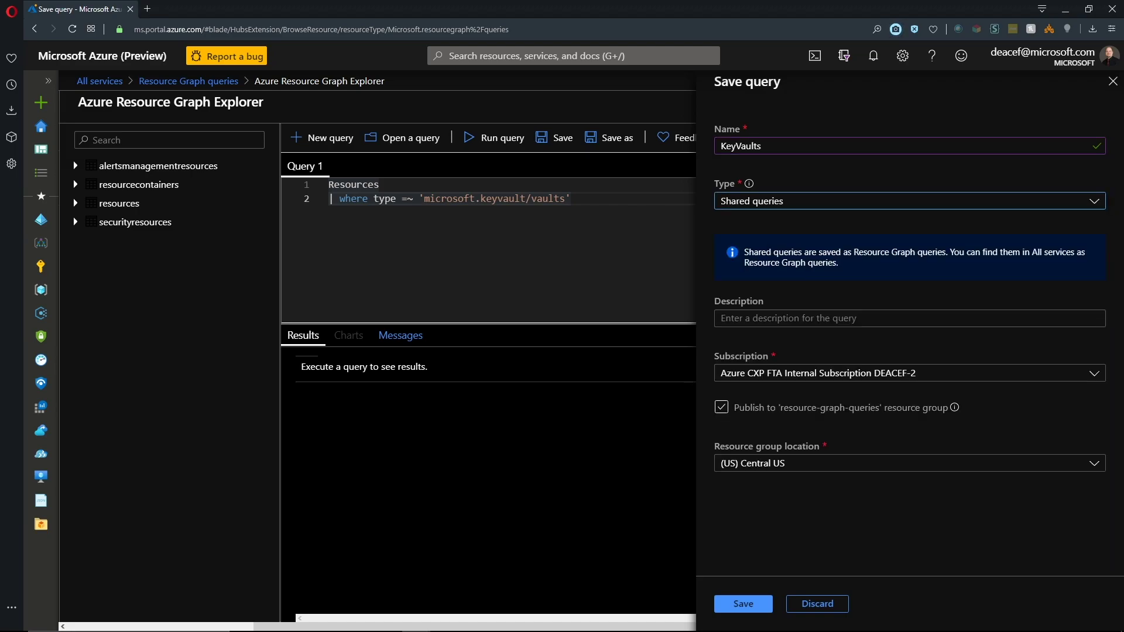
{"action": "left_click", "coordinate": [910, 319]}
{"action": "left_click", "coordinate": [736, 420]}
{"action": "type", "text": "KeyVault Query"}
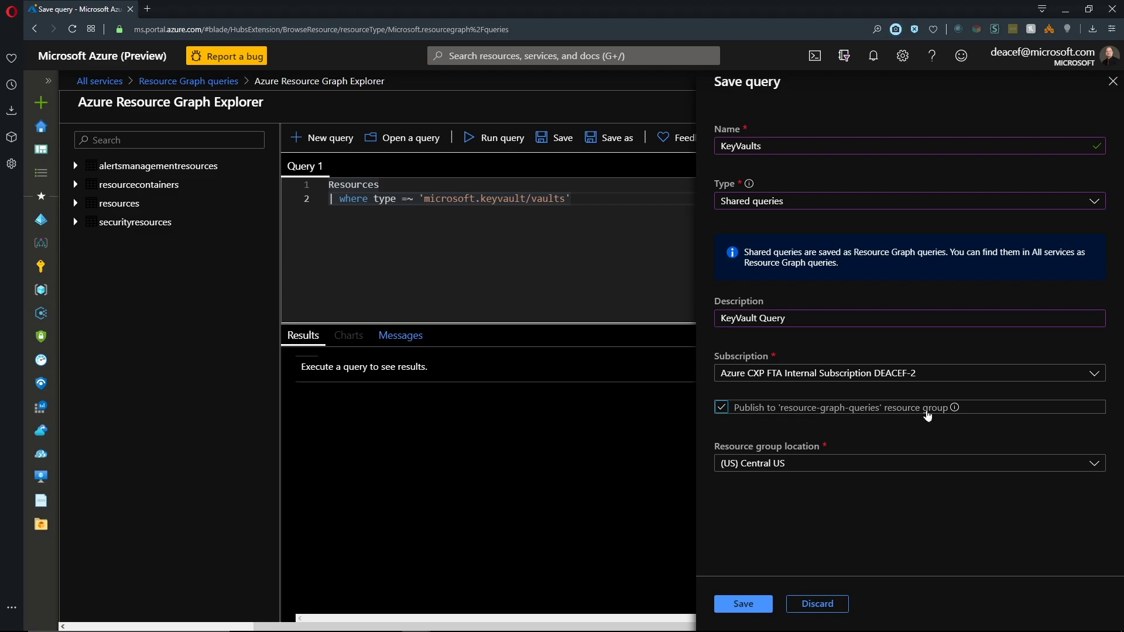
{"action": "left_click", "coordinate": [730, 413]}
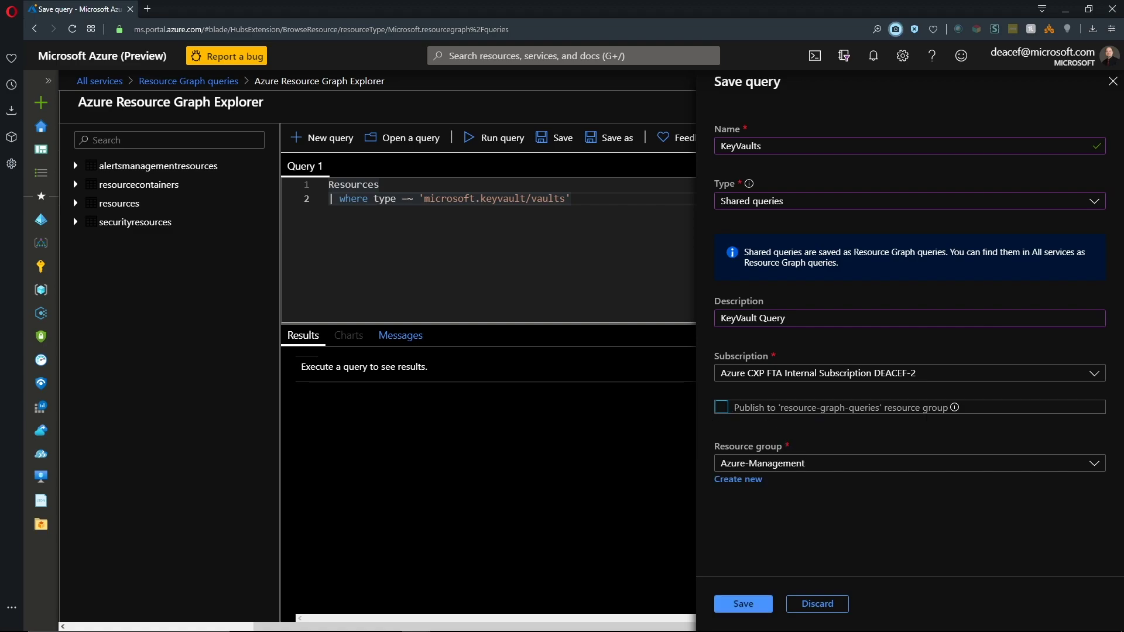
{"action": "left_click", "coordinate": [766, 603]}
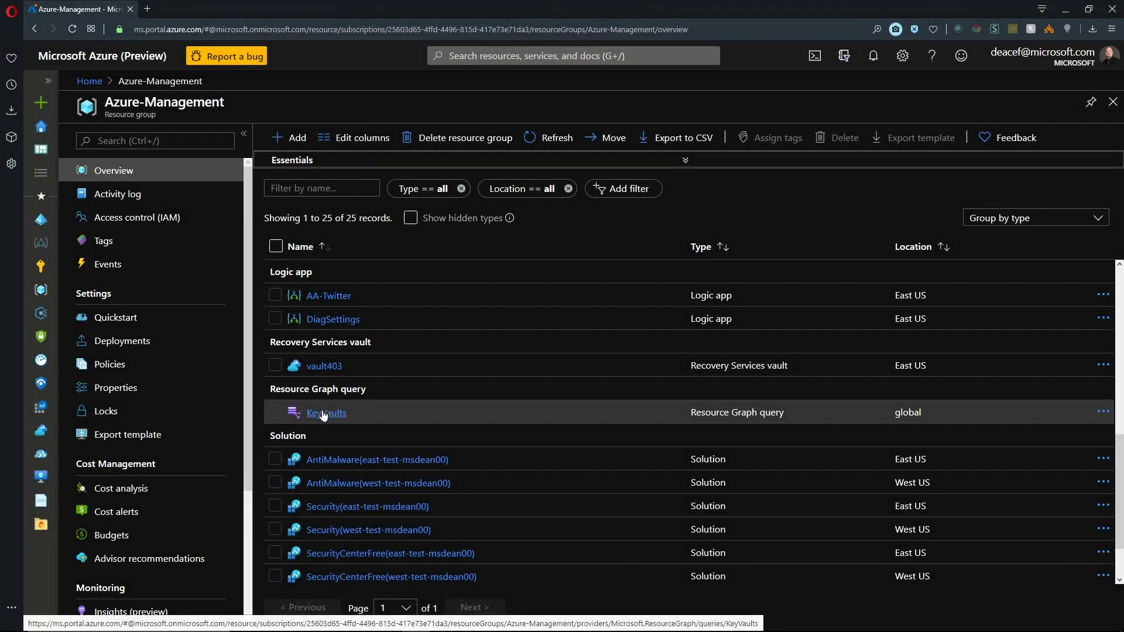
Return to the Resource Graph saved queries list to confirm KeyVaults now appears.
{"action": "left_click", "coordinate": [492, 56]}
{"action": "left_click", "coordinate": [491, 114]}
{"action": "type", "text": "resource graph"}
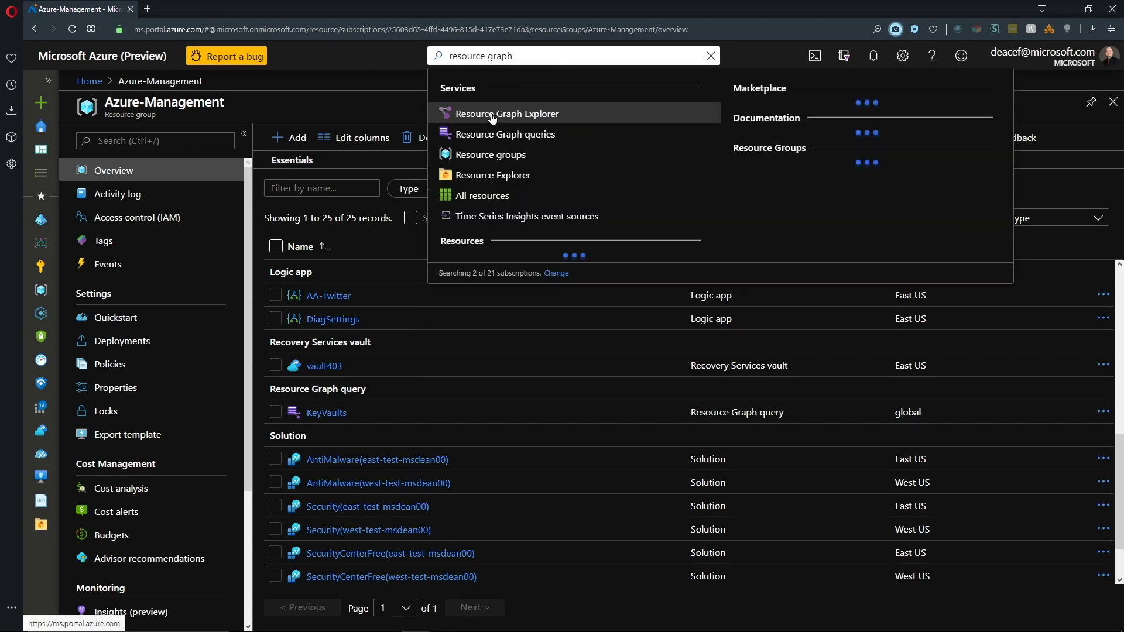
{"action": "left_click", "coordinate": [492, 134]}
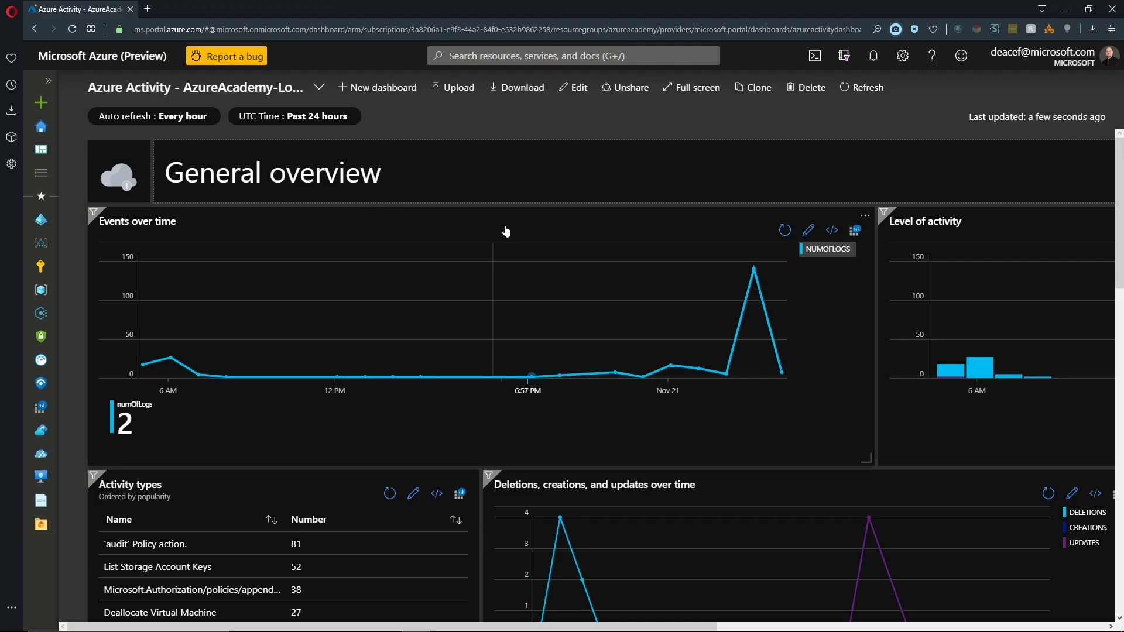
{"action": "key", "text": "ctrl+minus"}
{"action": "key", "text": "ctrl+minus"}
{"action": "scroll", "coordinate": [602, 307], "scroll_direction": "down", "scroll_amount": 5}
{"action": "scroll", "coordinate": [603, 304], "scroll_direction": "down", "scroll_amount": 2}
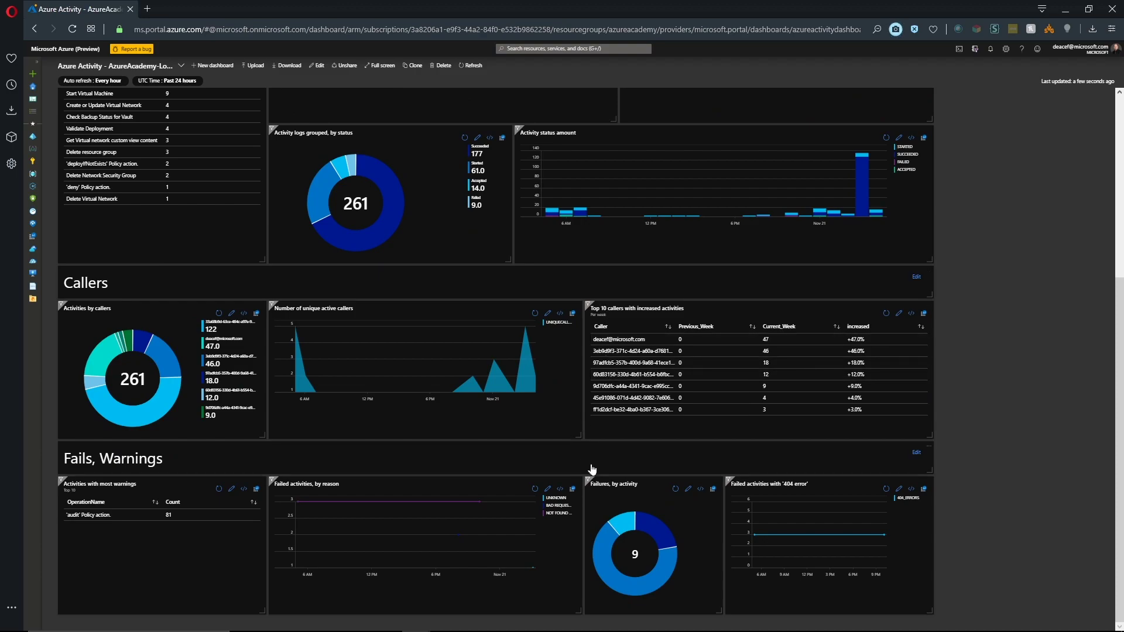
{"action": "scroll", "coordinate": [595, 474], "scroll_direction": "up", "scroll_amount": 3}
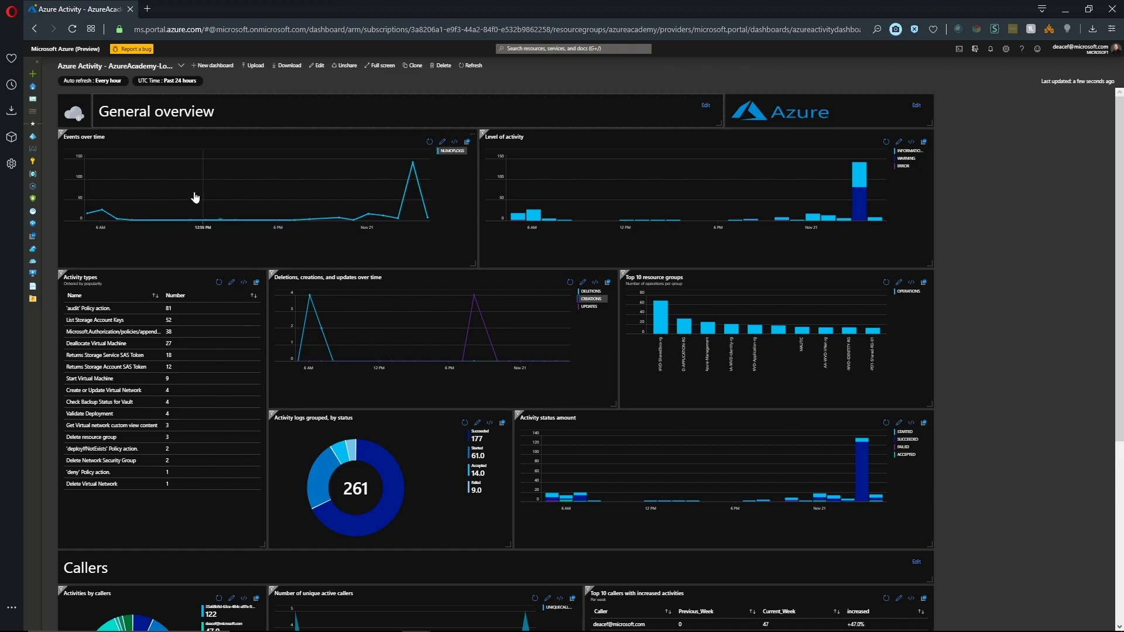
Set the Azure Activity dashboard to auto-refresh every 30 minutes and reload its data immediately.
{"action": "key", "text": "ctrl+plus"}
{"action": "key", "text": "ctrl+plus"}
{"action": "key", "text": "ctrl+plus"}
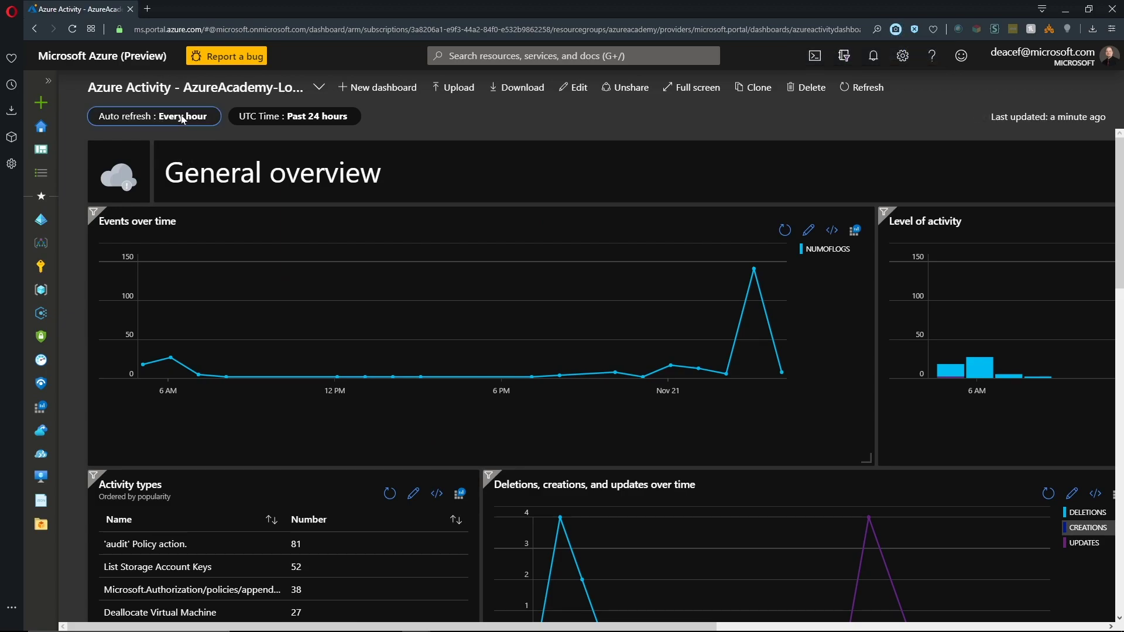
{"action": "left_click", "coordinate": [173, 119]}
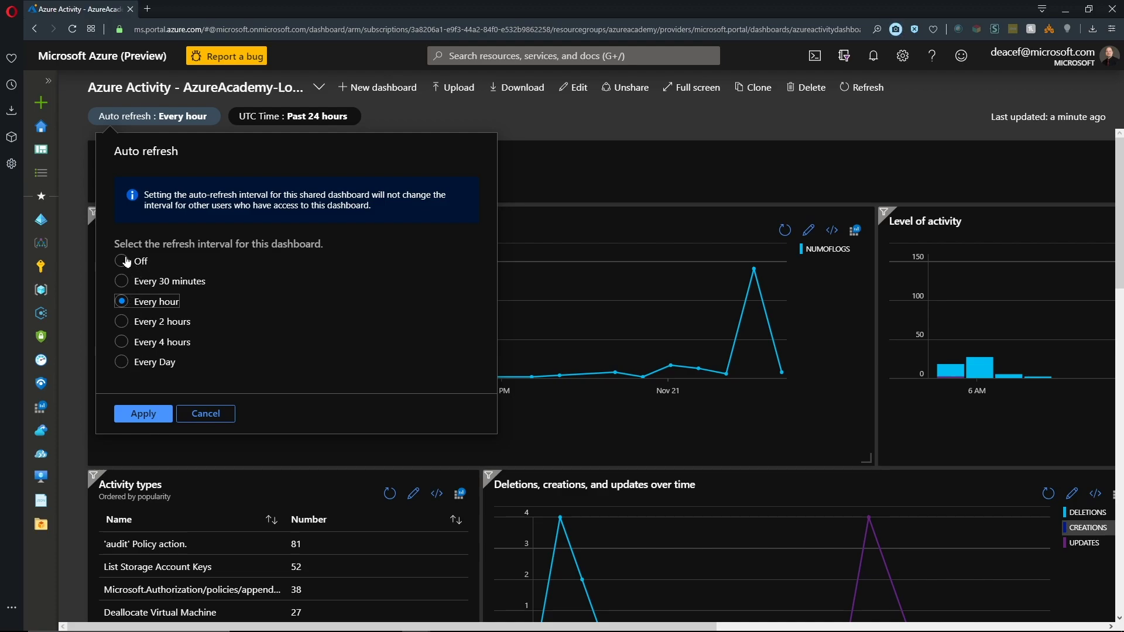
{"action": "left_click", "coordinate": [121, 282]}
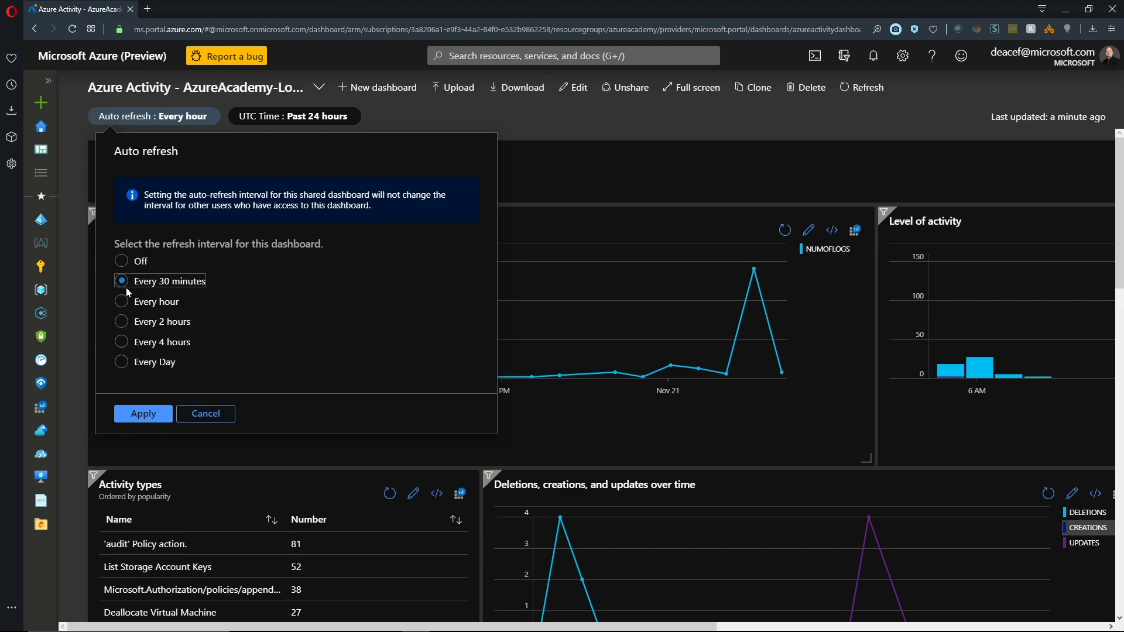
{"action": "left_click", "coordinate": [137, 413]}
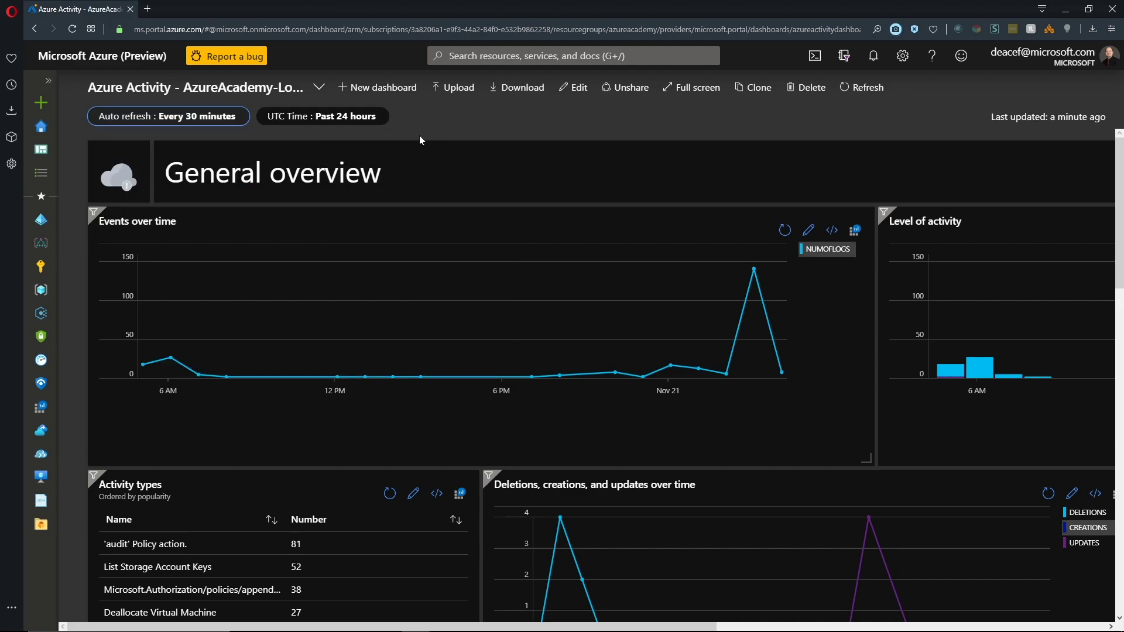
{"action": "left_click", "coordinate": [858, 85]}
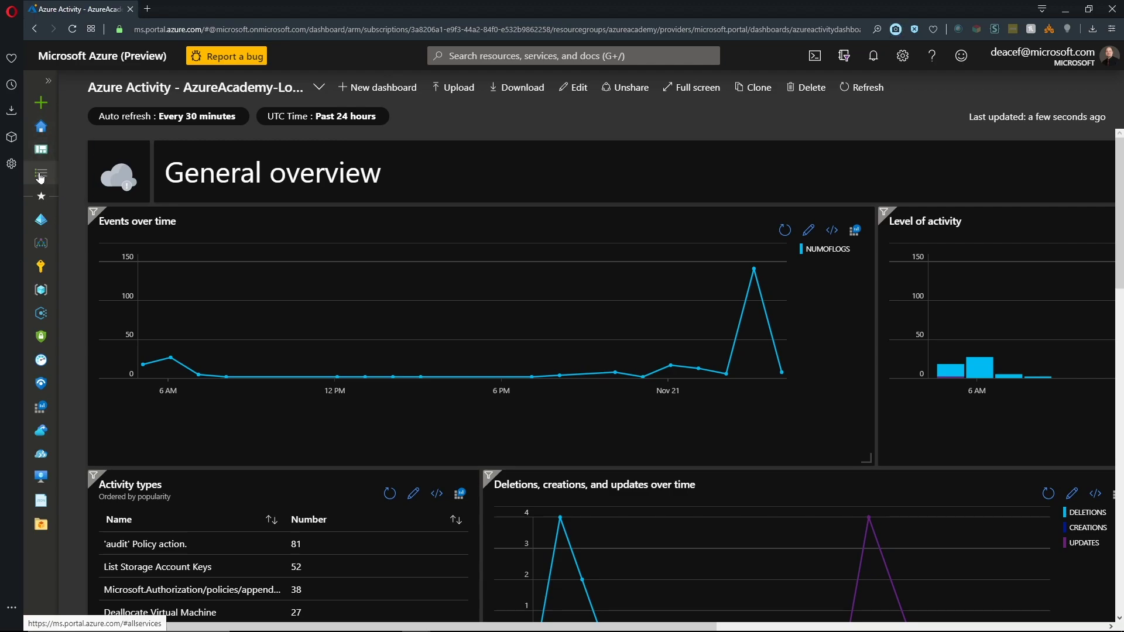
Go from the dashboard to All services and then to the portal Home page.
{"action": "left_click", "coordinate": [39, 176]}
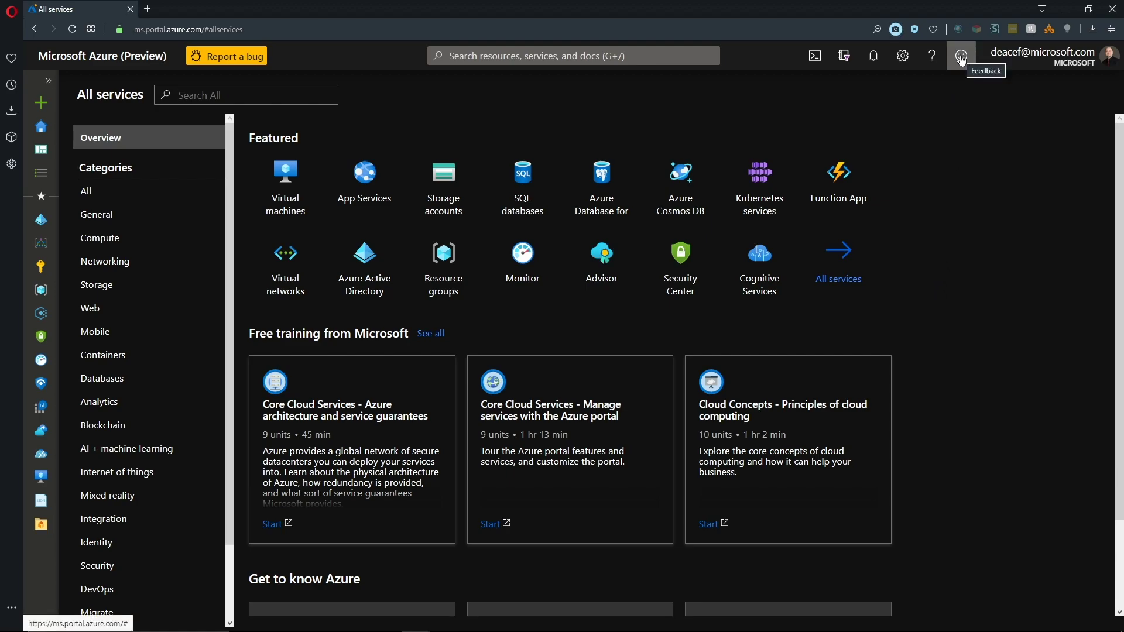
{"action": "left_click", "coordinate": [40, 125]}
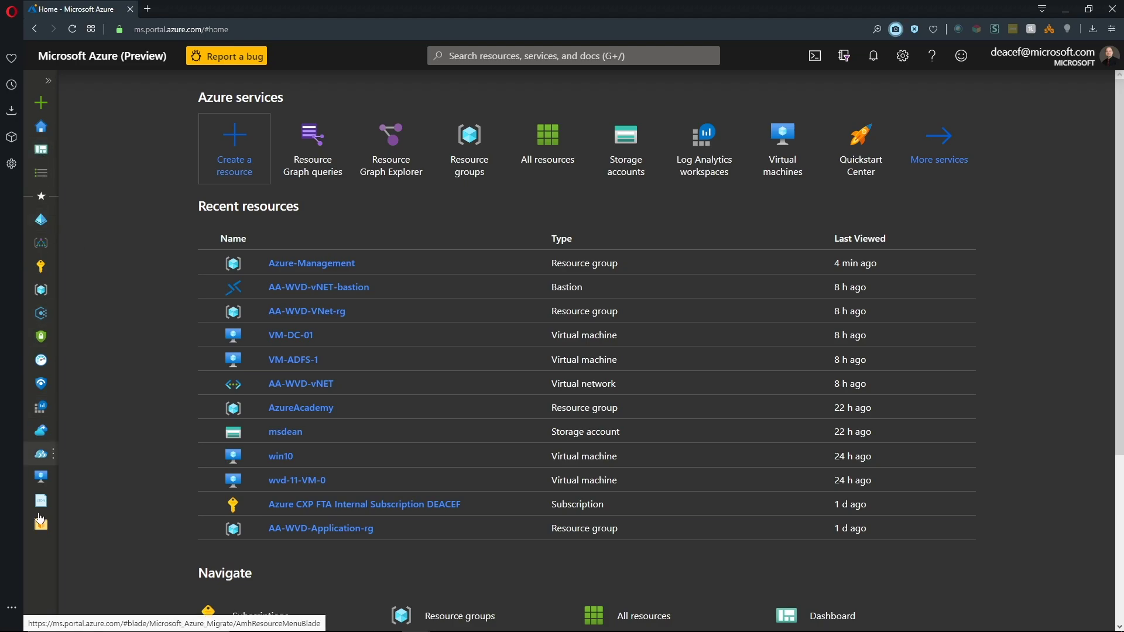
Switch the portal menu to flyout mode and use it to reach All services.
{"action": "left_click", "coordinate": [902, 55]}
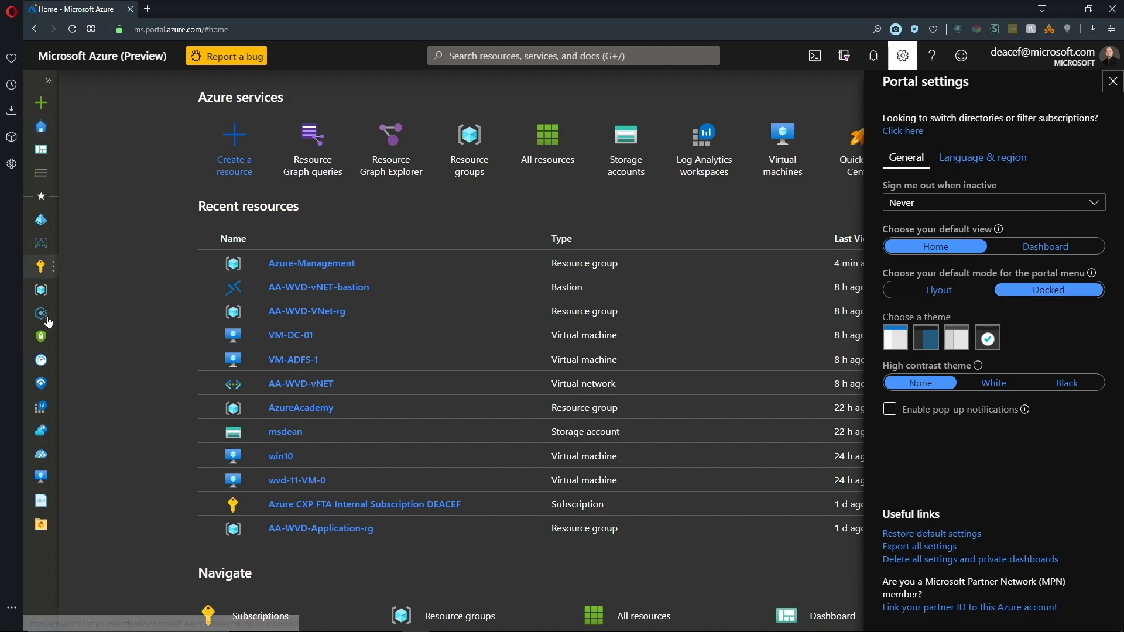
{"action": "left_click", "coordinate": [939, 291]}
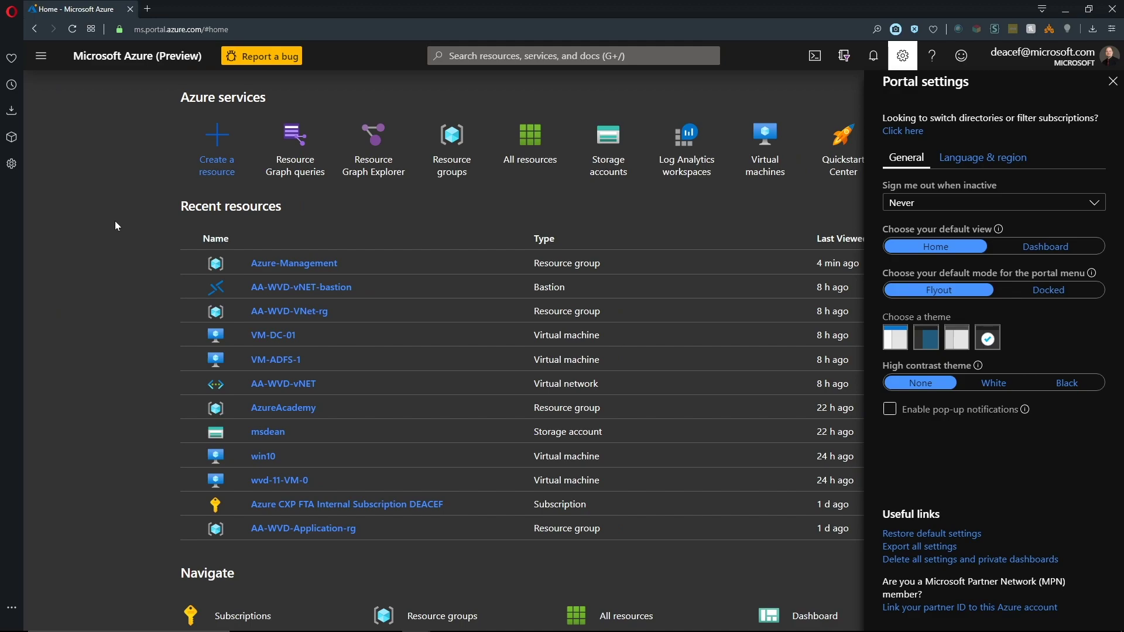
{"action": "left_click", "coordinate": [1112, 81]}
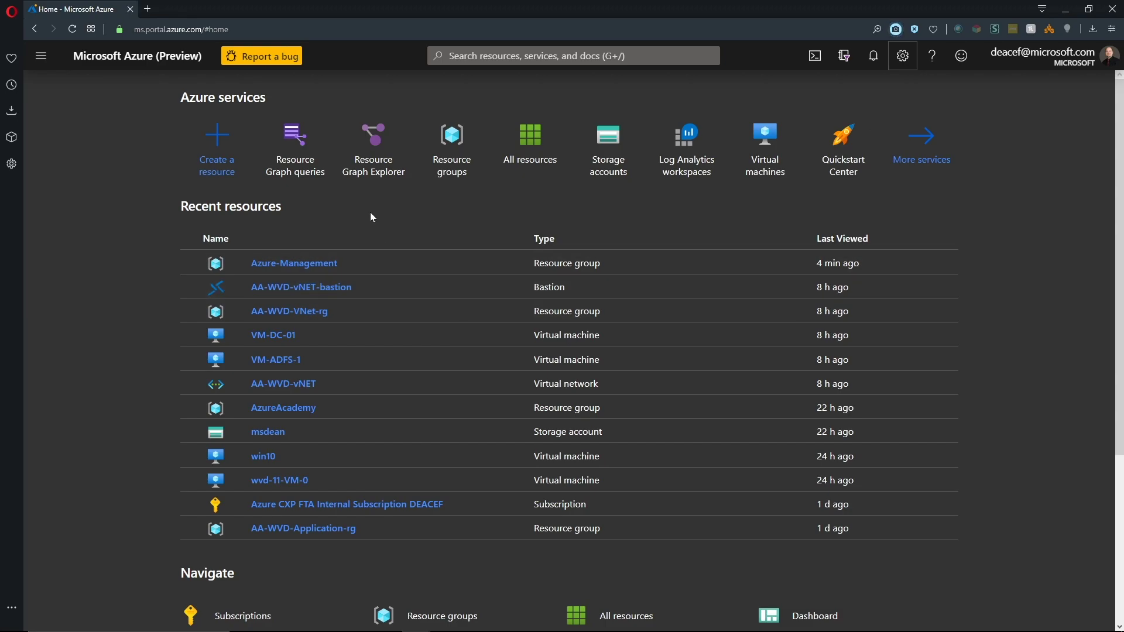
{"action": "left_click", "coordinate": [40, 56]}
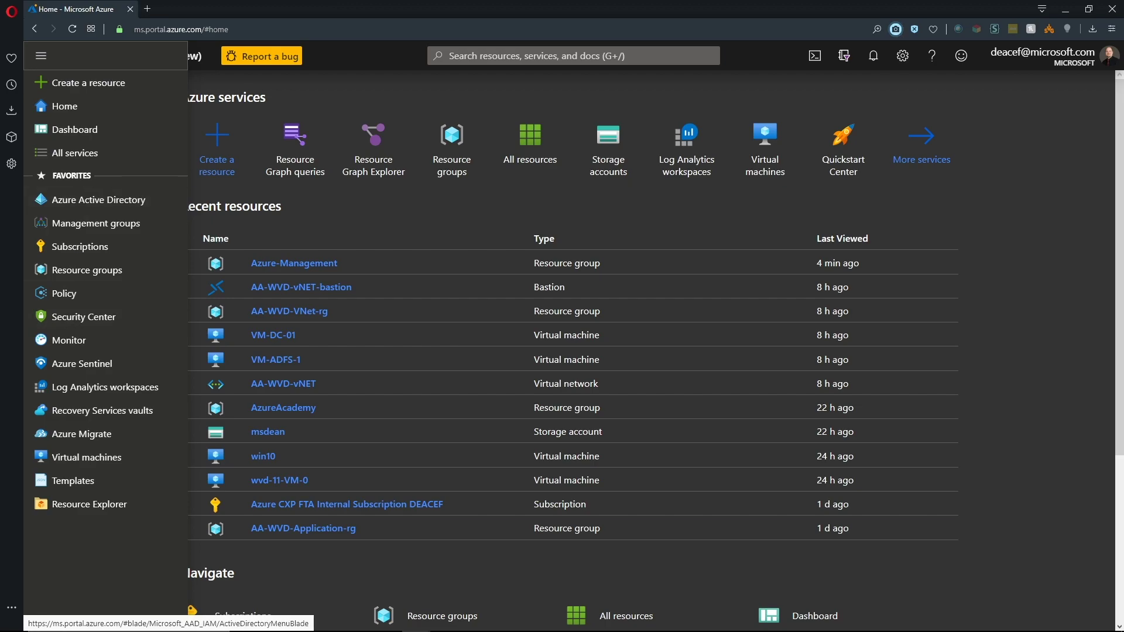
{"action": "left_click", "coordinate": [60, 151]}
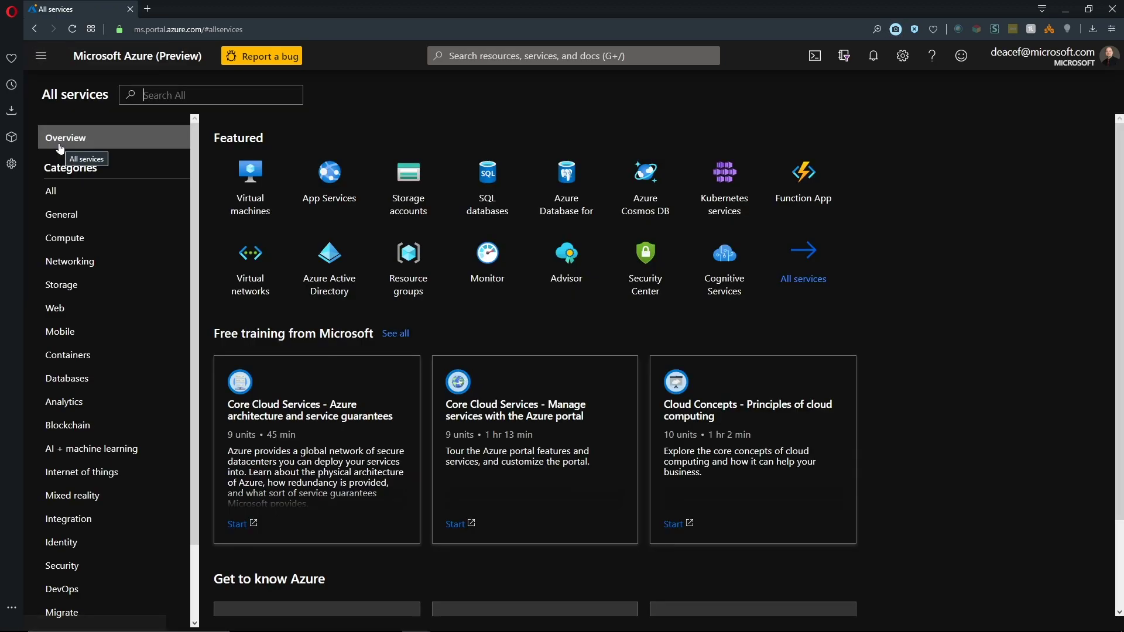
Toggle the flyout menu, then set the portal menu back to docked in Portal settings.
{"action": "left_click", "coordinate": [41, 57]}
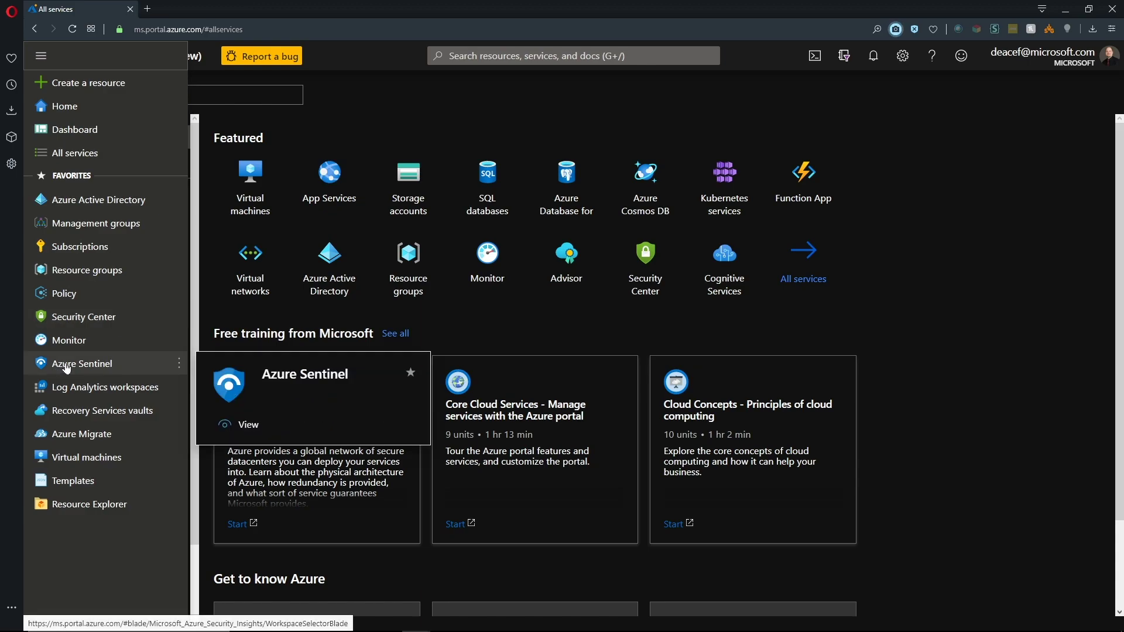
{"action": "mouse_move", "coordinate": [81, 365]}
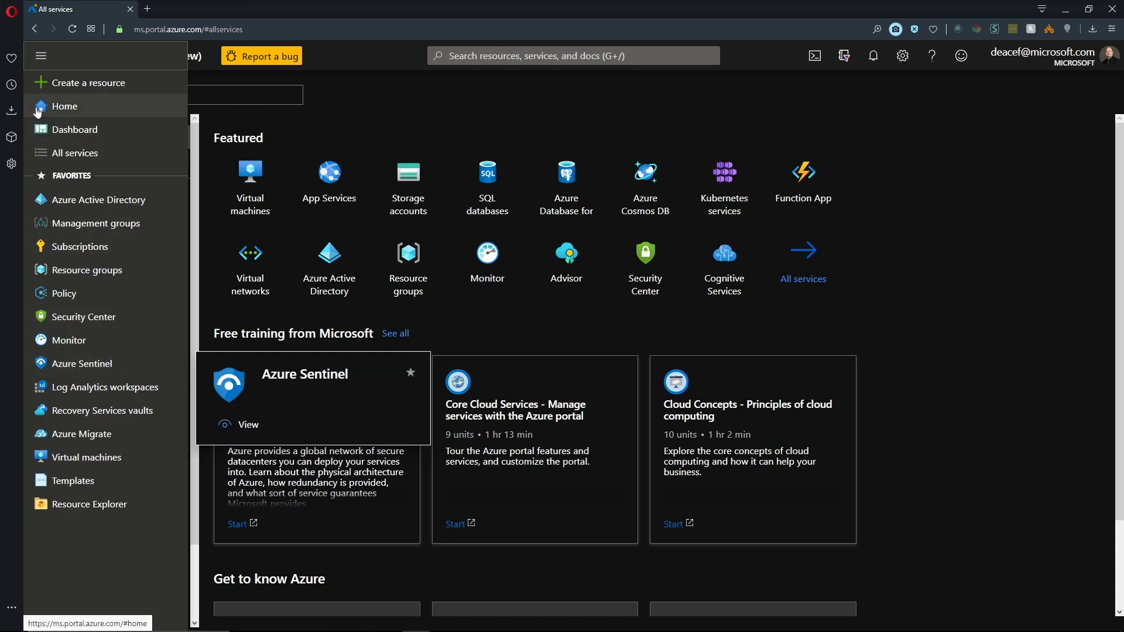
{"action": "left_click", "coordinate": [41, 56]}
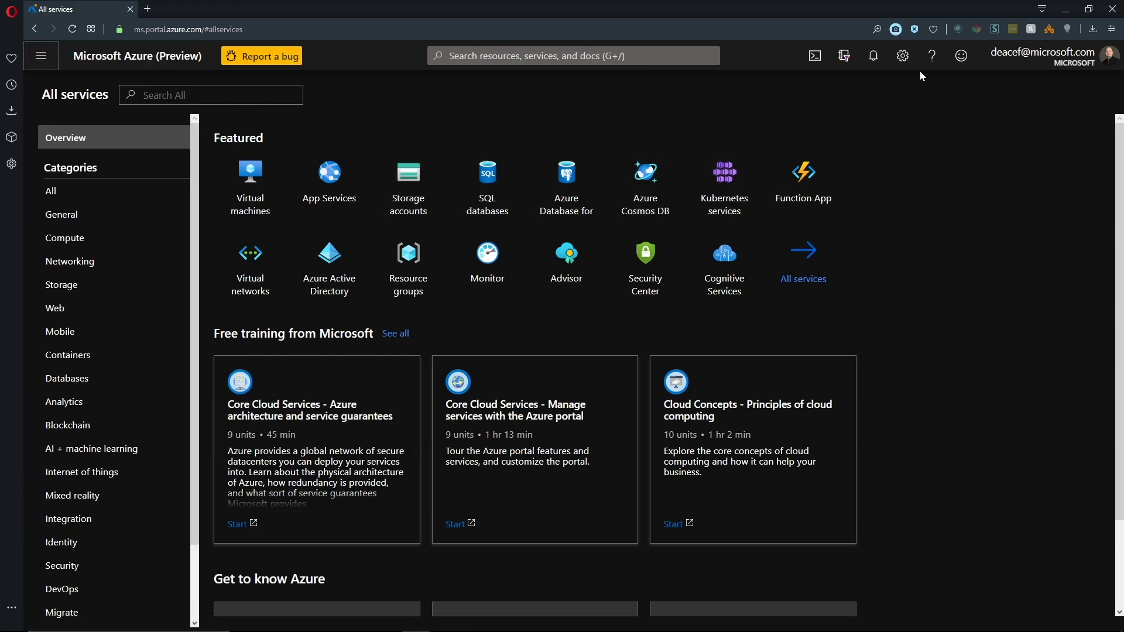
{"action": "left_click", "coordinate": [902, 55]}
{"action": "left_click", "coordinate": [1049, 290]}
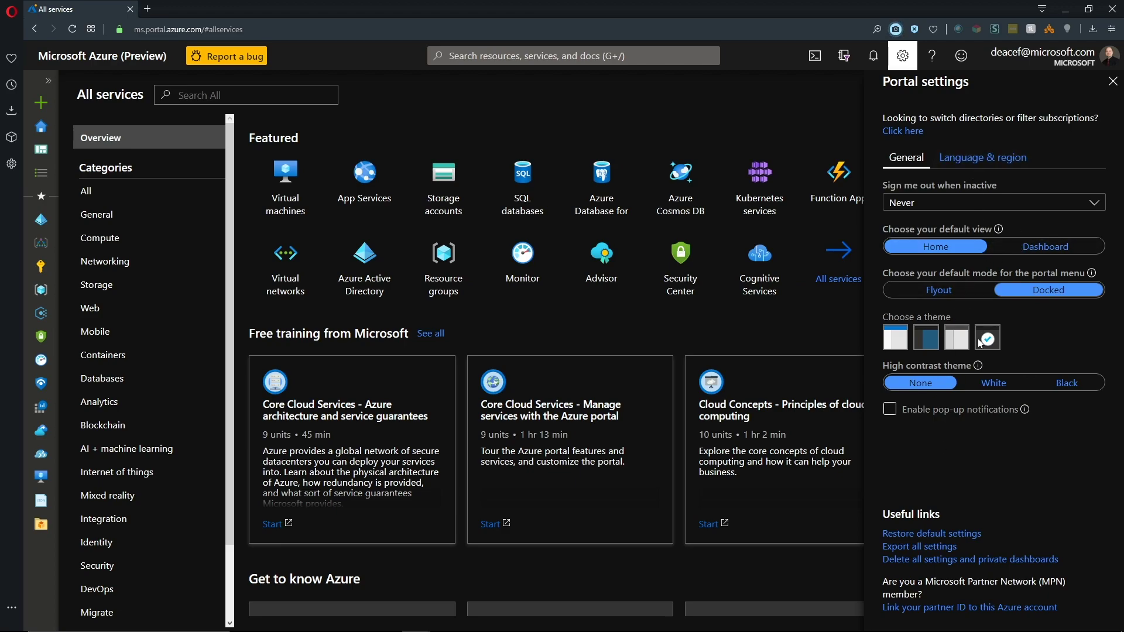
Keep 'never' for inactivity sign-out and try the light and other themes before returning to dark.
{"action": "left_click", "coordinate": [957, 206]}
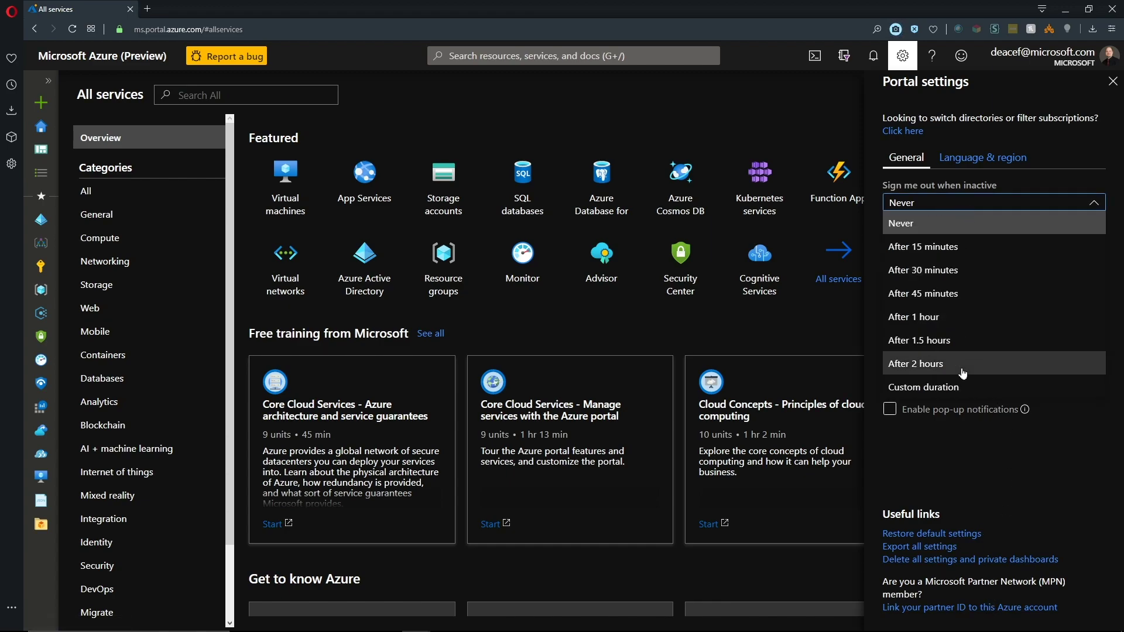
{"action": "left_click", "coordinate": [961, 450]}
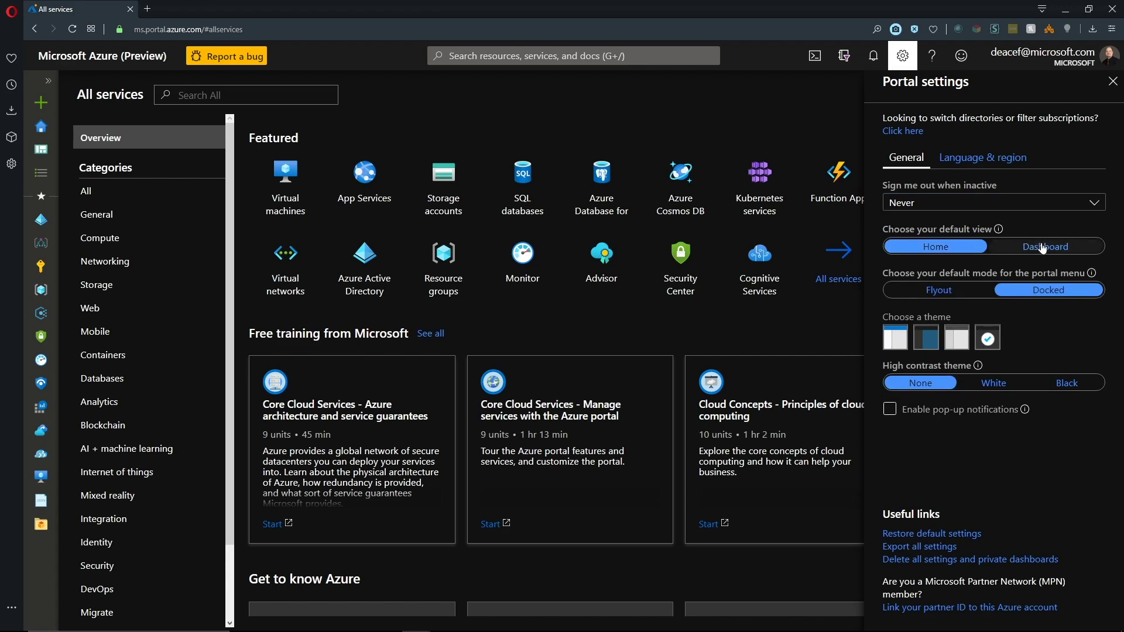
{"action": "left_click", "coordinate": [895, 338]}
{"action": "left_click", "coordinate": [926, 338]}
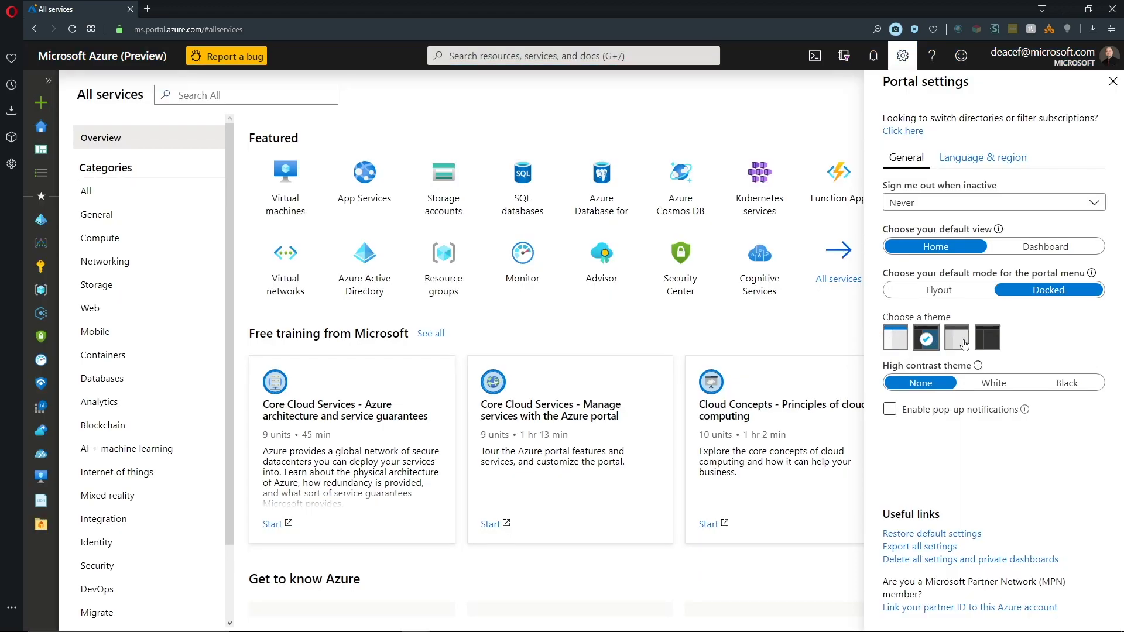
{"action": "left_click", "coordinate": [956, 337]}
{"action": "left_click", "coordinate": [994, 342]}
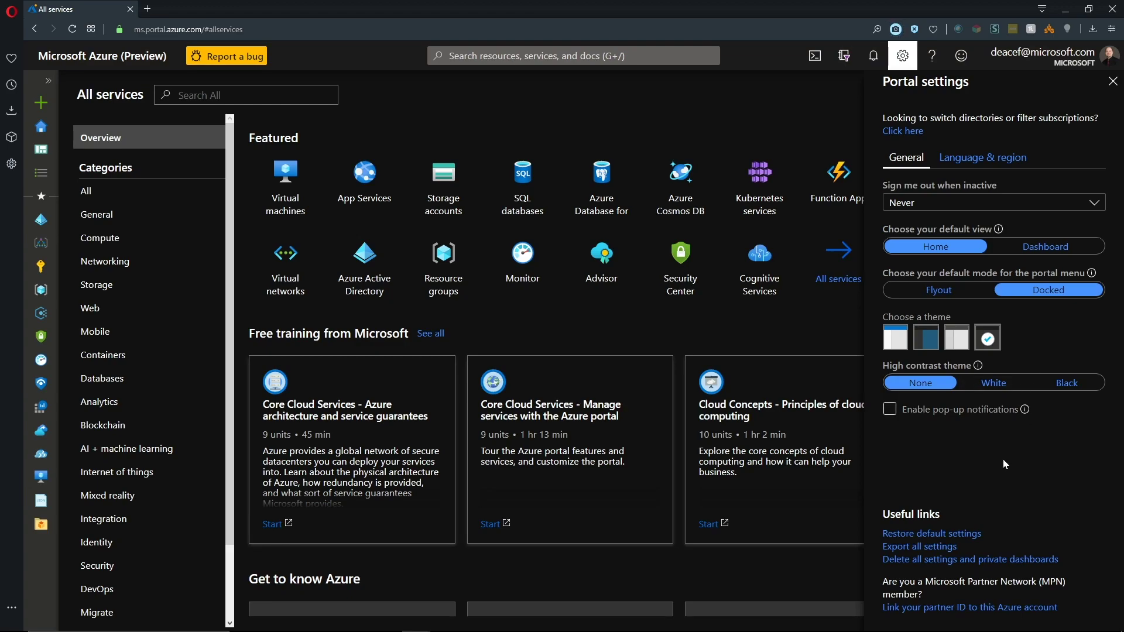
Try white and black high contrast, leave high contrast off, and show Language & region settings.
{"action": "left_click", "coordinate": [997, 387]}
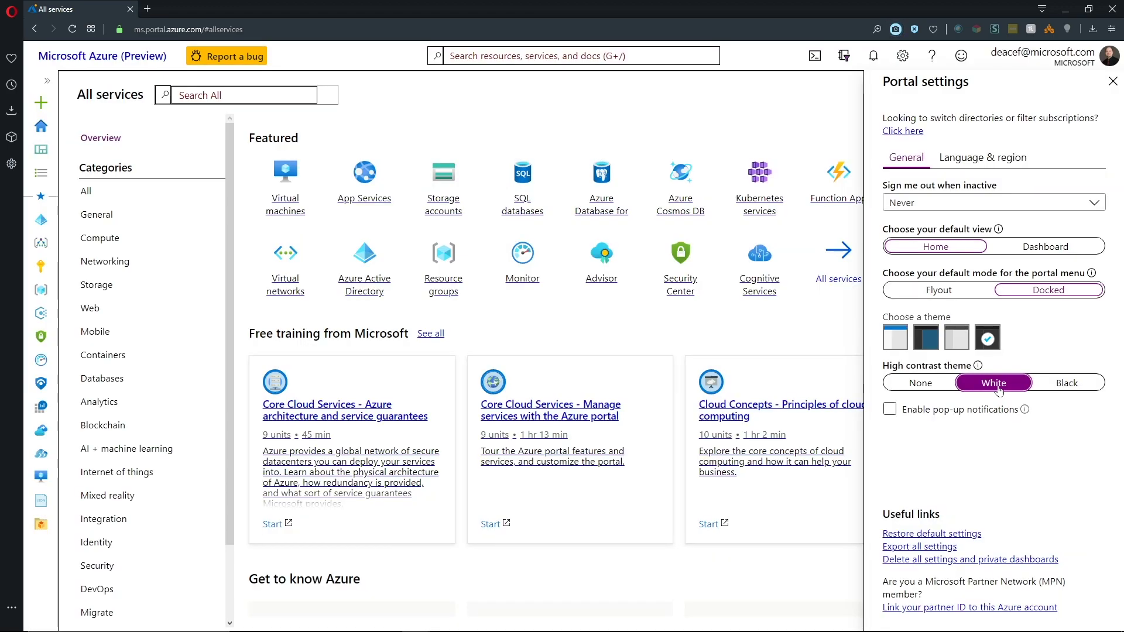
{"action": "left_click", "coordinate": [1050, 384]}
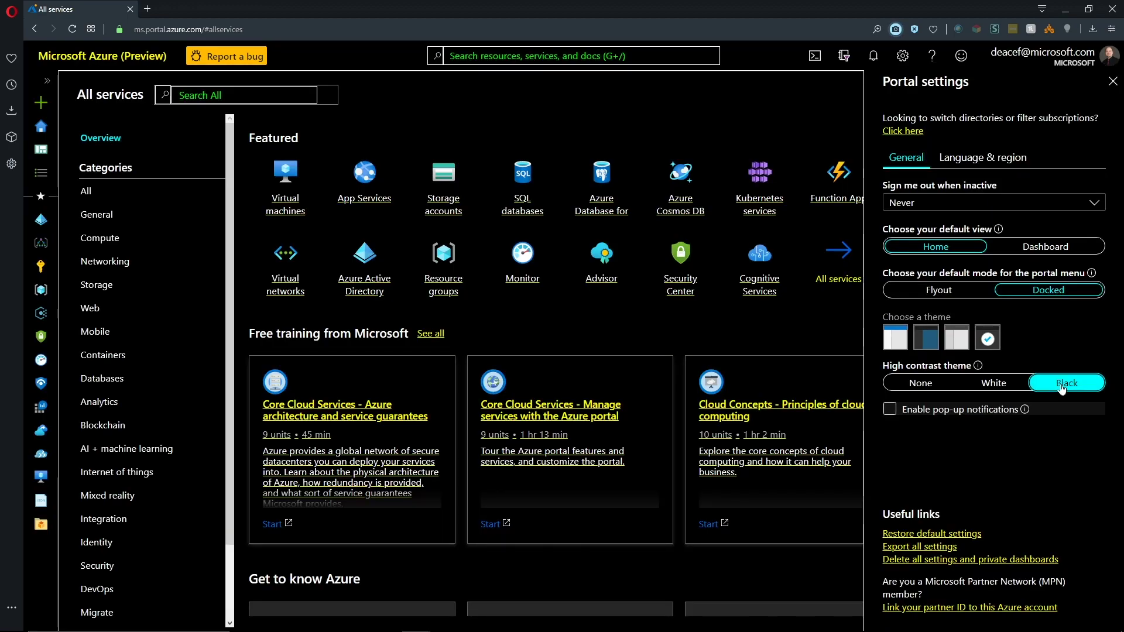
{"action": "left_click", "coordinate": [923, 384]}
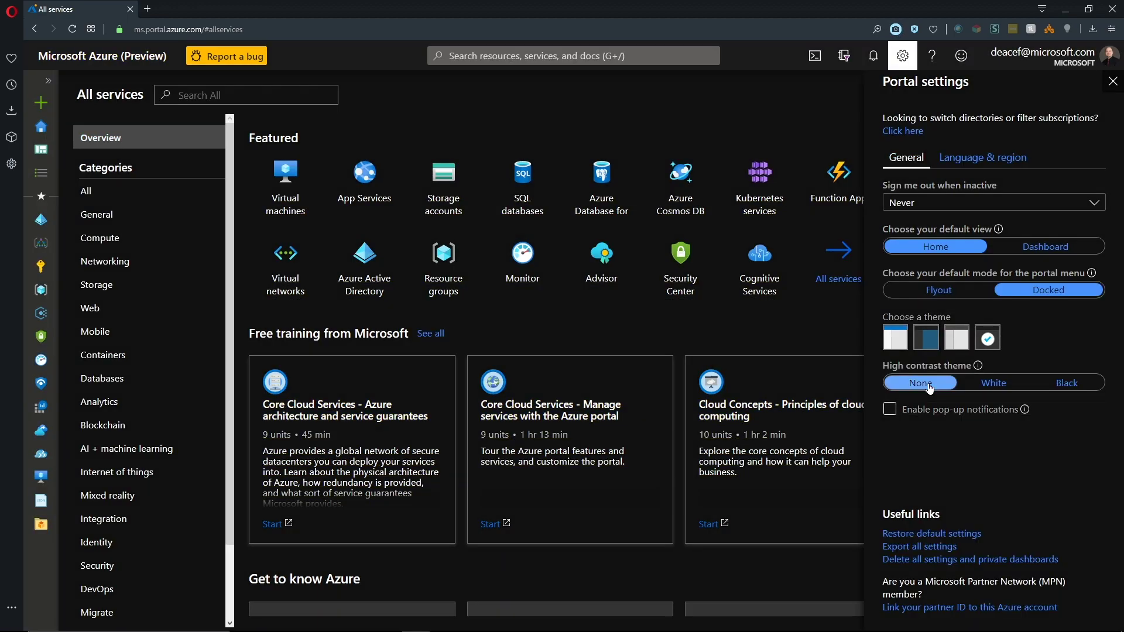
{"action": "left_click", "coordinate": [975, 157]}
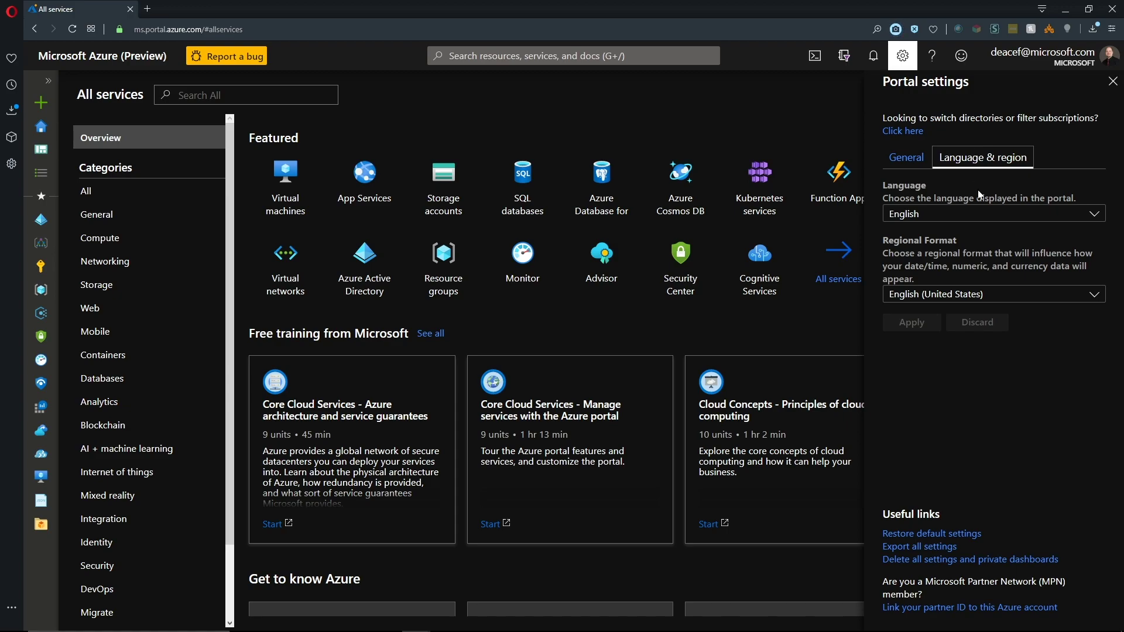
Keep English as the portal language and apply the English (United Kingdom) regional format.
{"action": "left_click", "coordinate": [977, 215]}
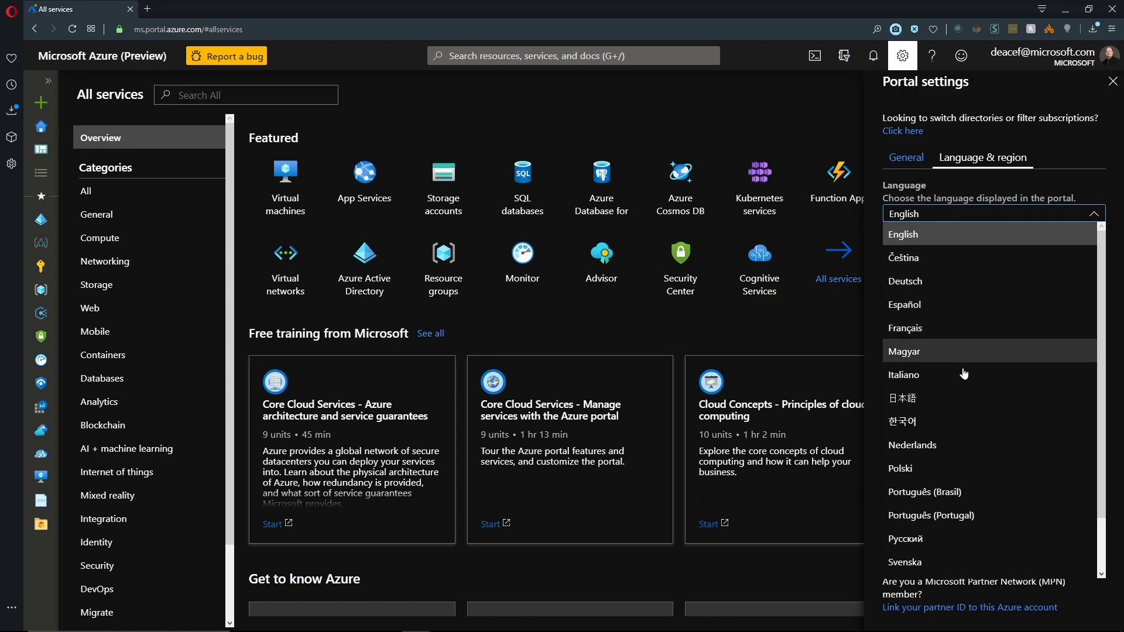
{"action": "scroll", "coordinate": [964, 380], "scroll_direction": "down", "scroll_amount": 1}
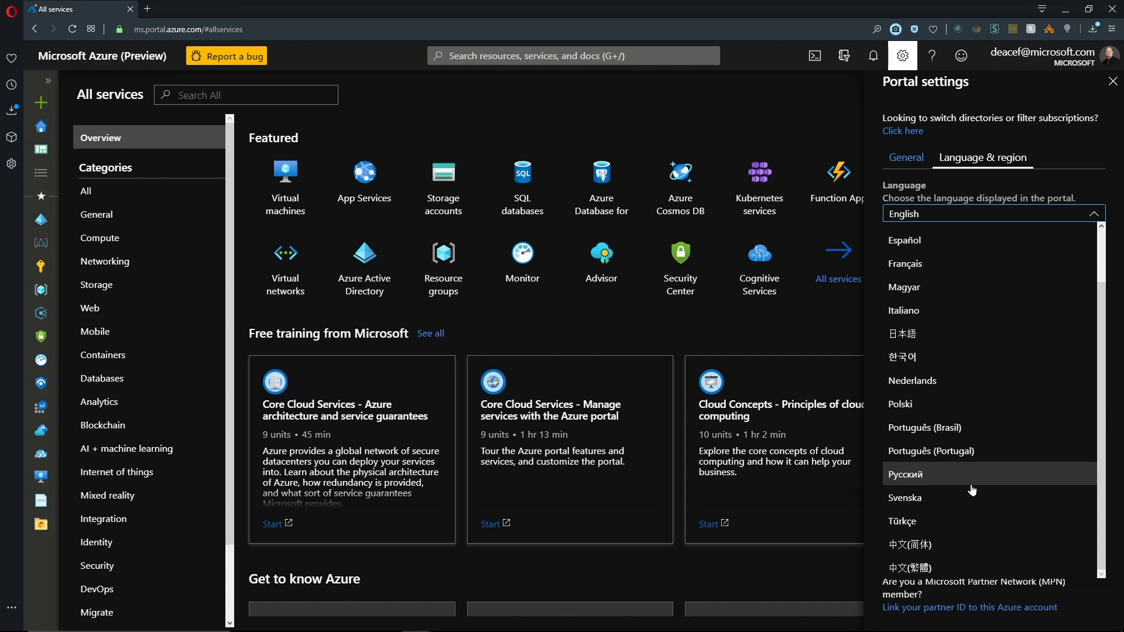
{"action": "left_click", "coordinate": [1083, 138]}
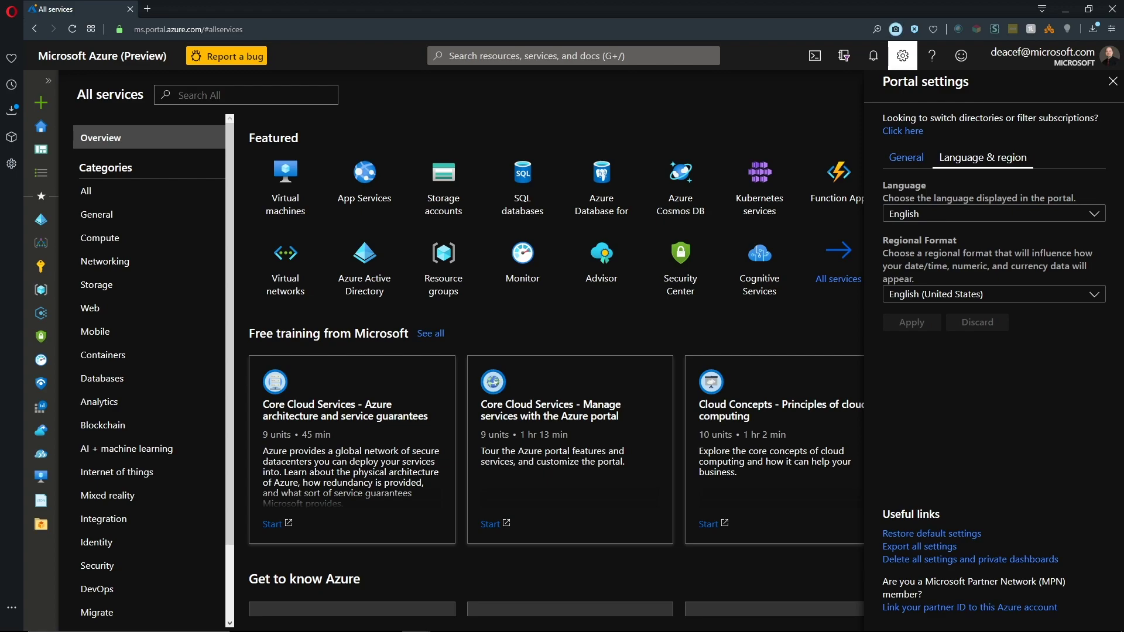
{"action": "left_click", "coordinate": [958, 294]}
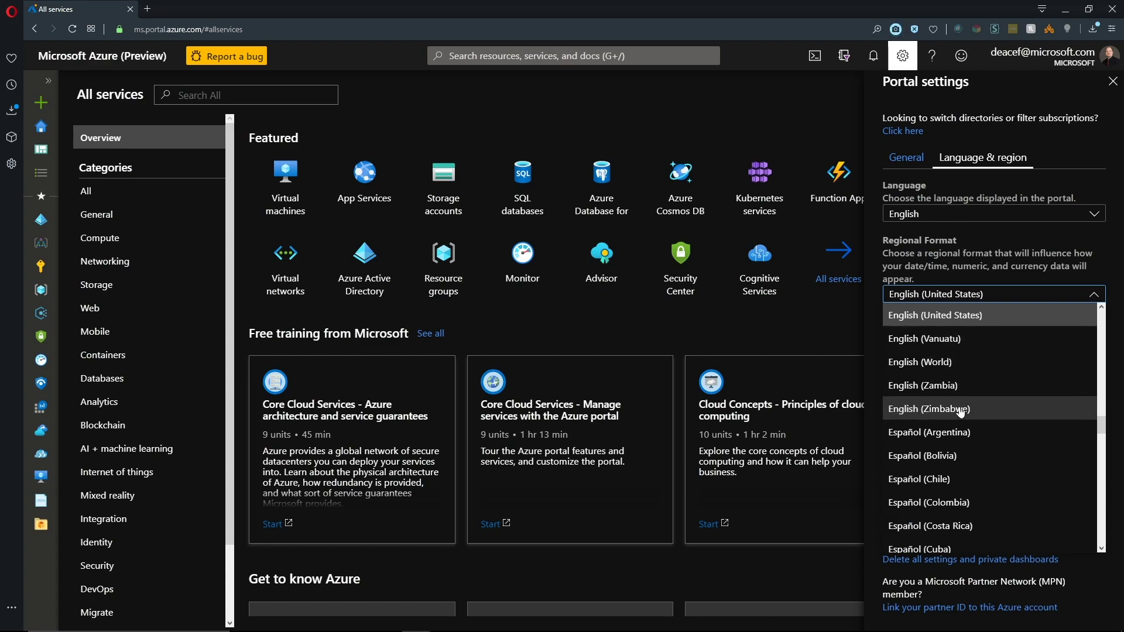
{"action": "scroll", "coordinate": [959, 411], "scroll_direction": "up", "scroll_amount": 2}
{"action": "left_click", "coordinate": [940, 353]}
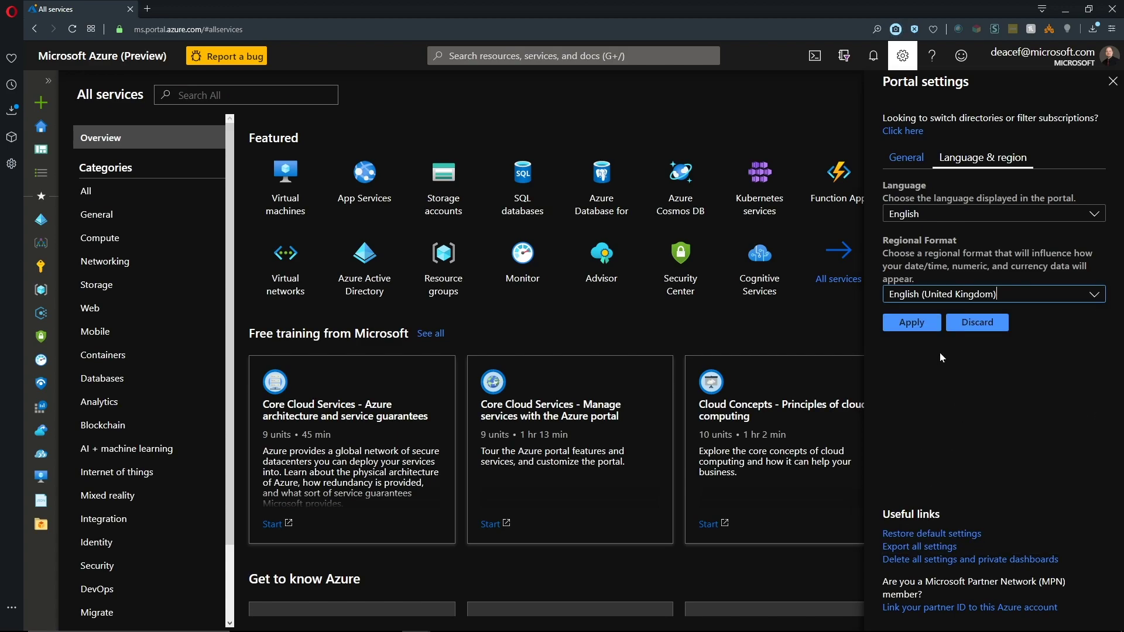
{"action": "left_click", "coordinate": [911, 323]}
Switch the regional format back to English (United States) and apply it, reloading the portal.
{"action": "left_click", "coordinate": [958, 294]}
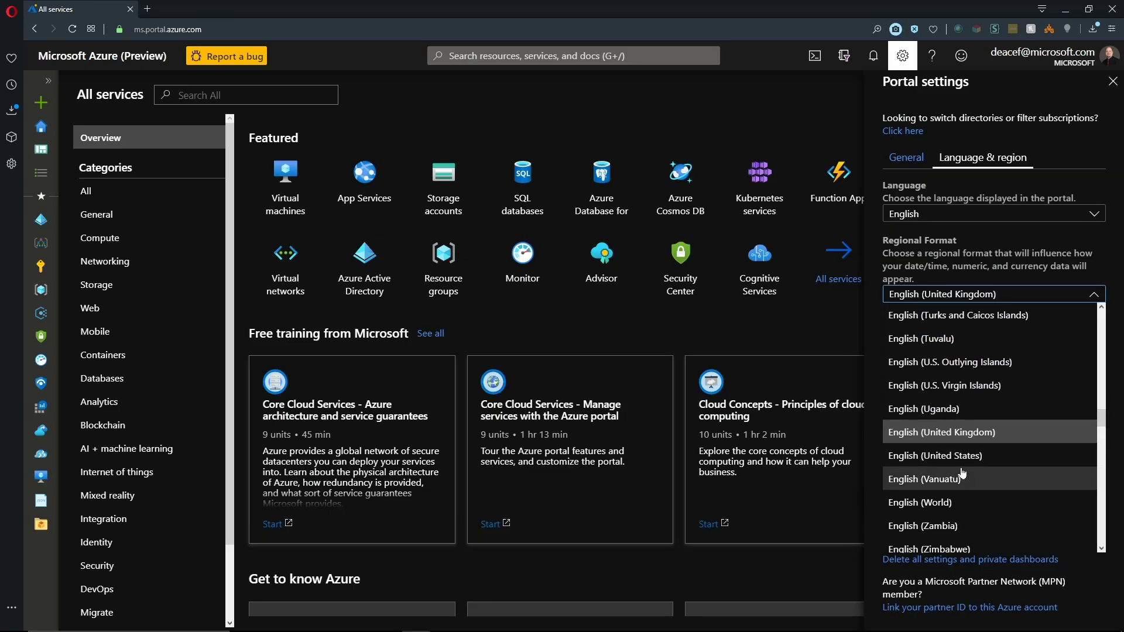
{"action": "left_click", "coordinate": [962, 455]}
{"action": "left_click", "coordinate": [911, 323]}
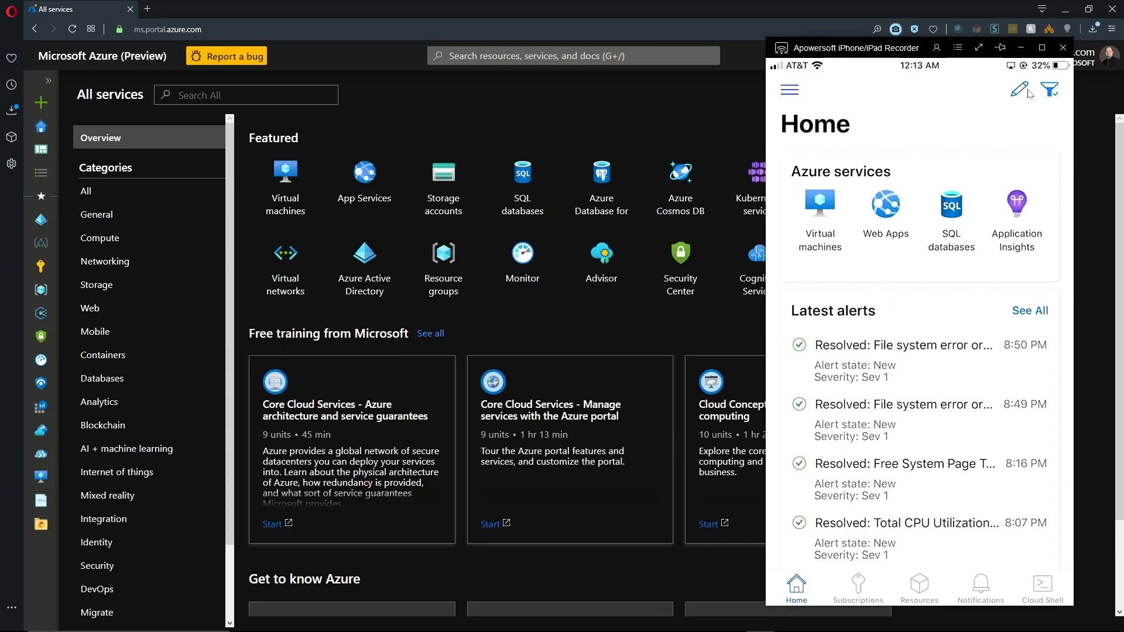
Review the app's Settings and Customize Home options, then start the welcome tour.
{"action": "left_click", "coordinate": [790, 94]}
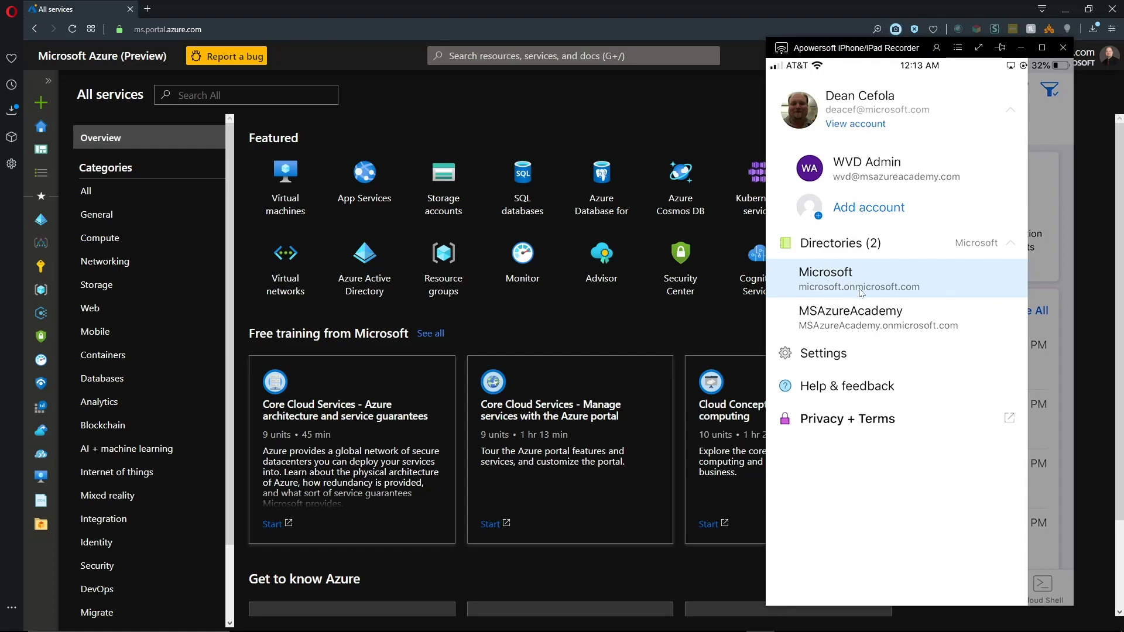
{"action": "left_click", "coordinate": [832, 361]}
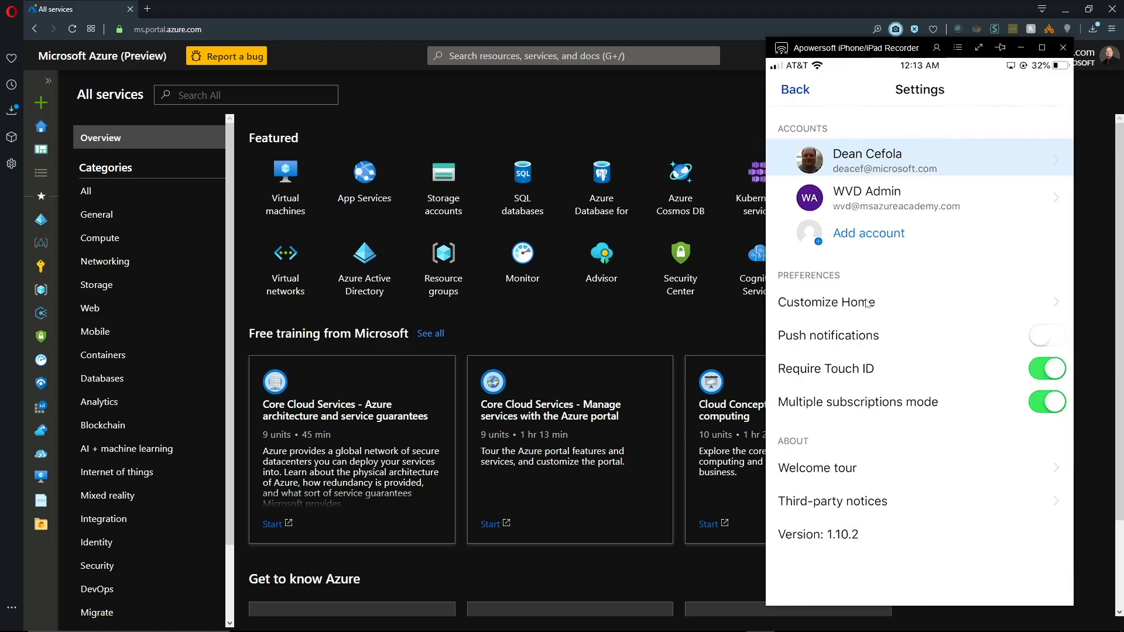
{"action": "left_click", "coordinate": [869, 303]}
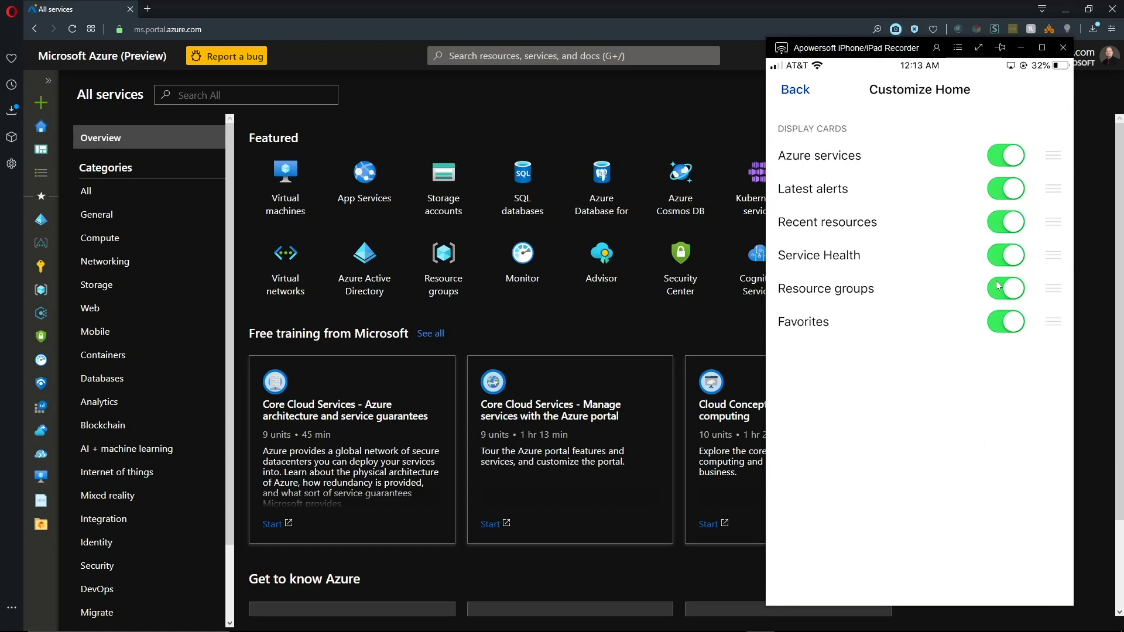
{"action": "left_click", "coordinate": [795, 95]}
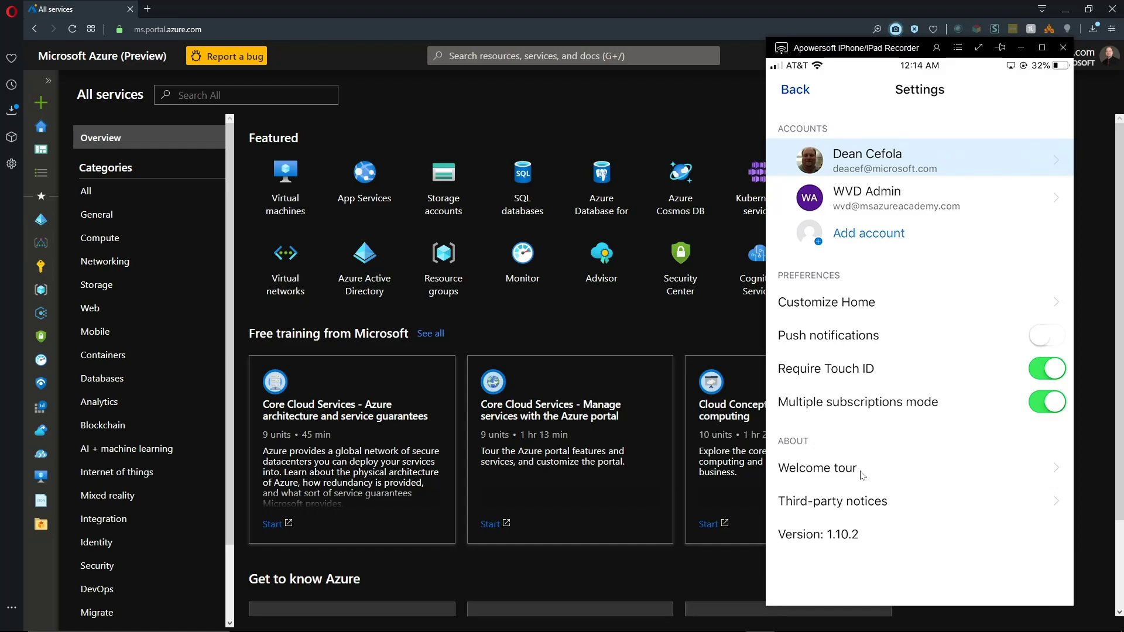
{"action": "left_click", "coordinate": [861, 472]}
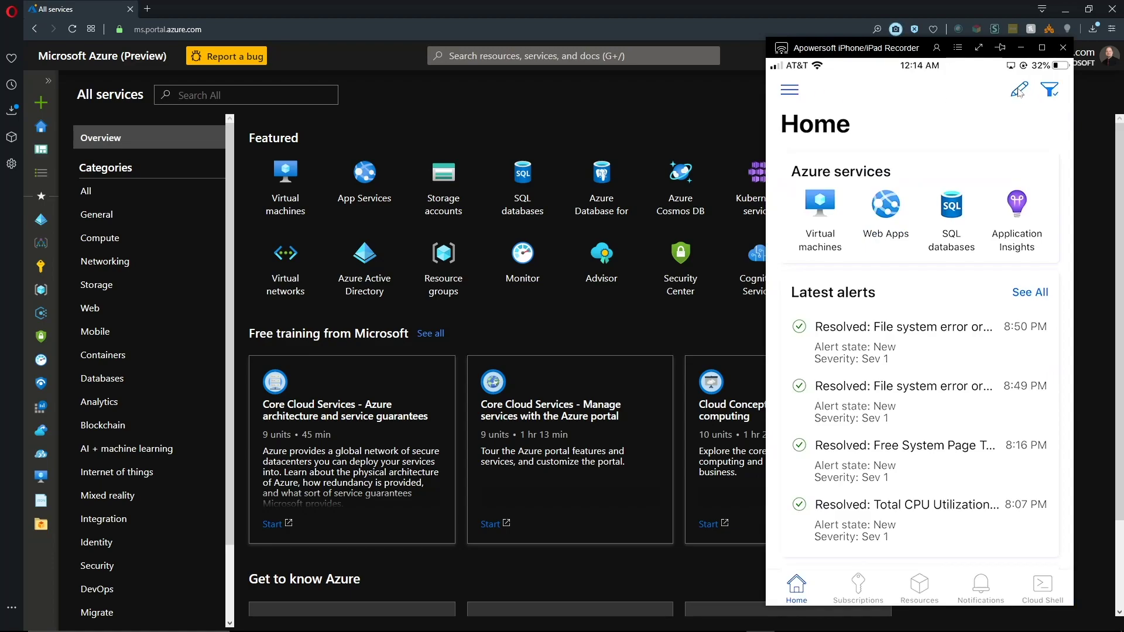
Glance at Customize Home from the pencil icon, then open Cloud Shell from the bottom tab.
{"action": "left_click", "coordinate": [1020, 92]}
{"action": "left_click", "coordinate": [1046, 589]}
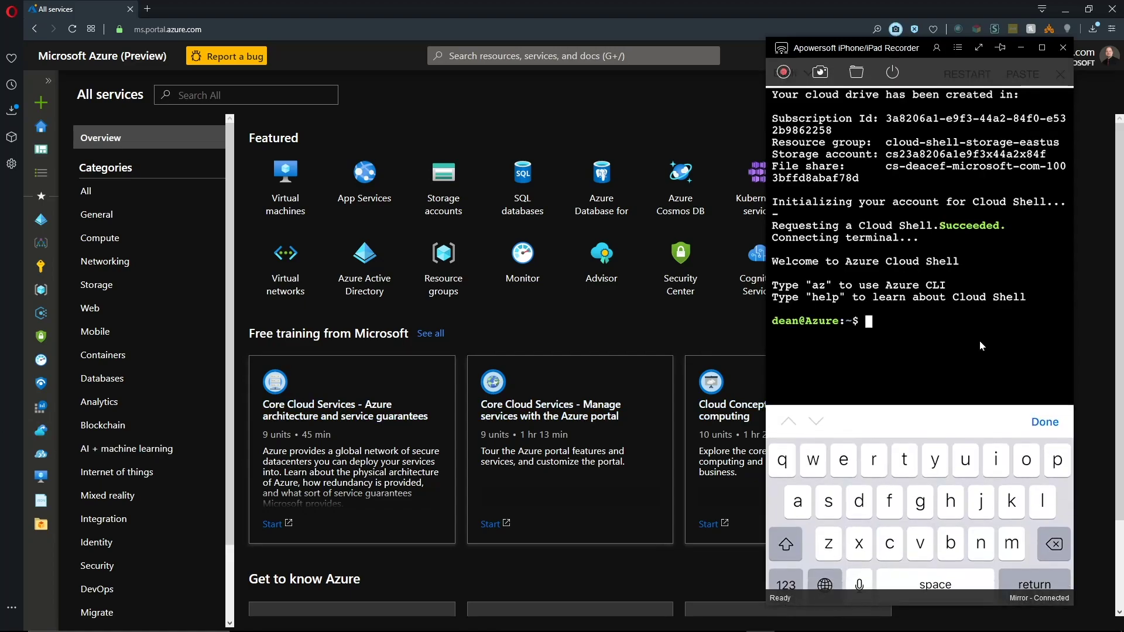
{"action": "type", "text": "az"}
Run az to list the CLI commands, clear the terminal, then run az tag list for the tag JSON.
{"action": "key", "text": "Return"}
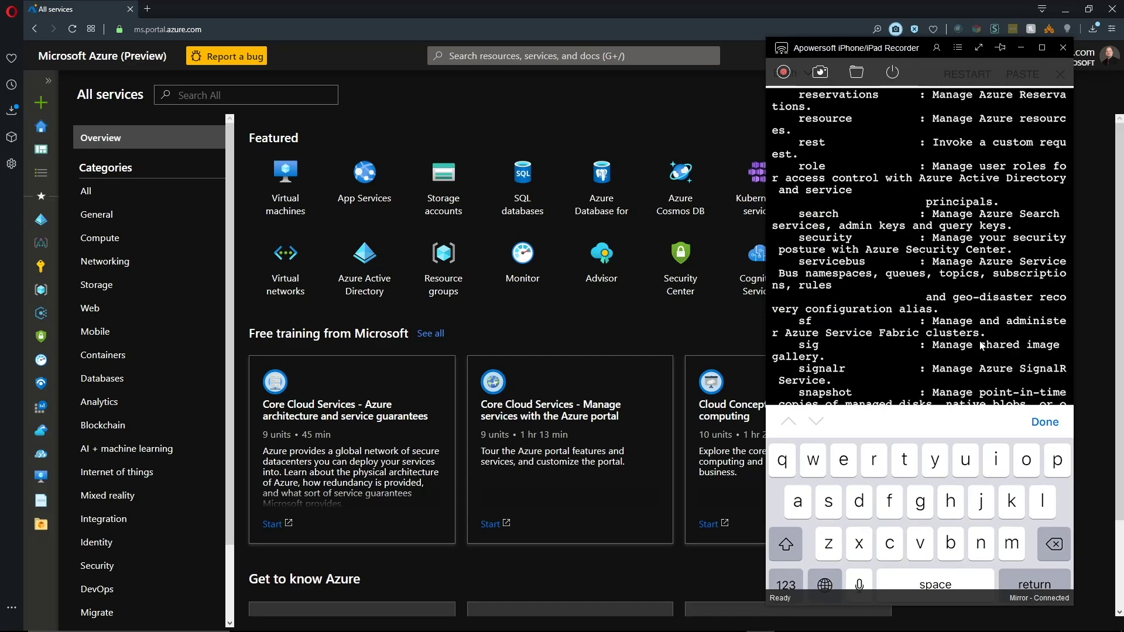
{"action": "key", "text": "ctrl+l"}
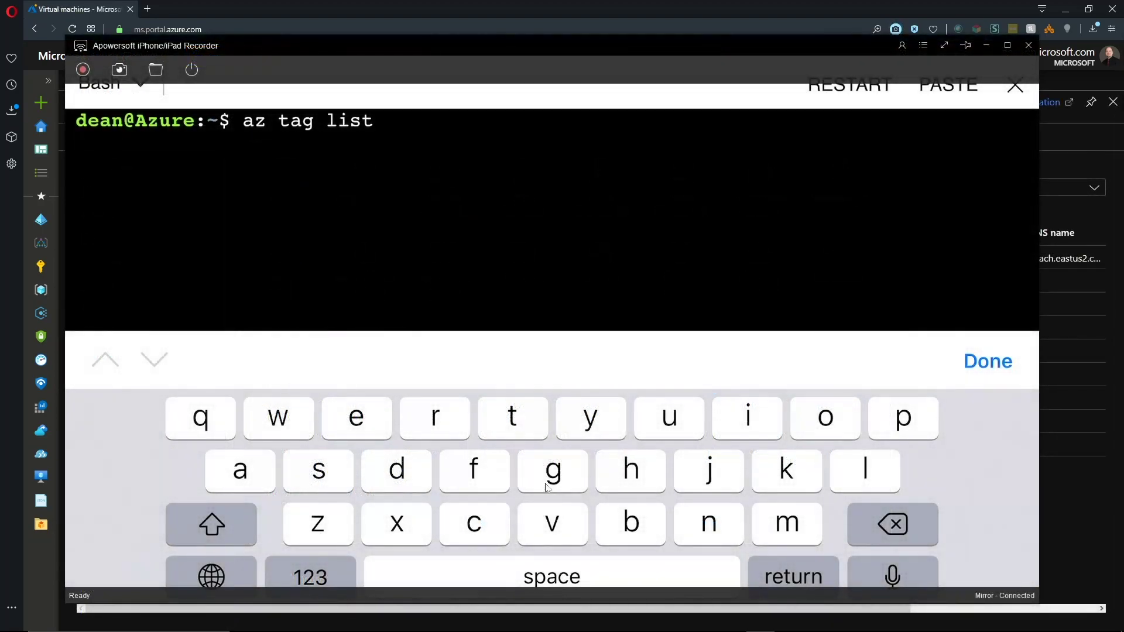
{"action": "key", "text": "Return"}
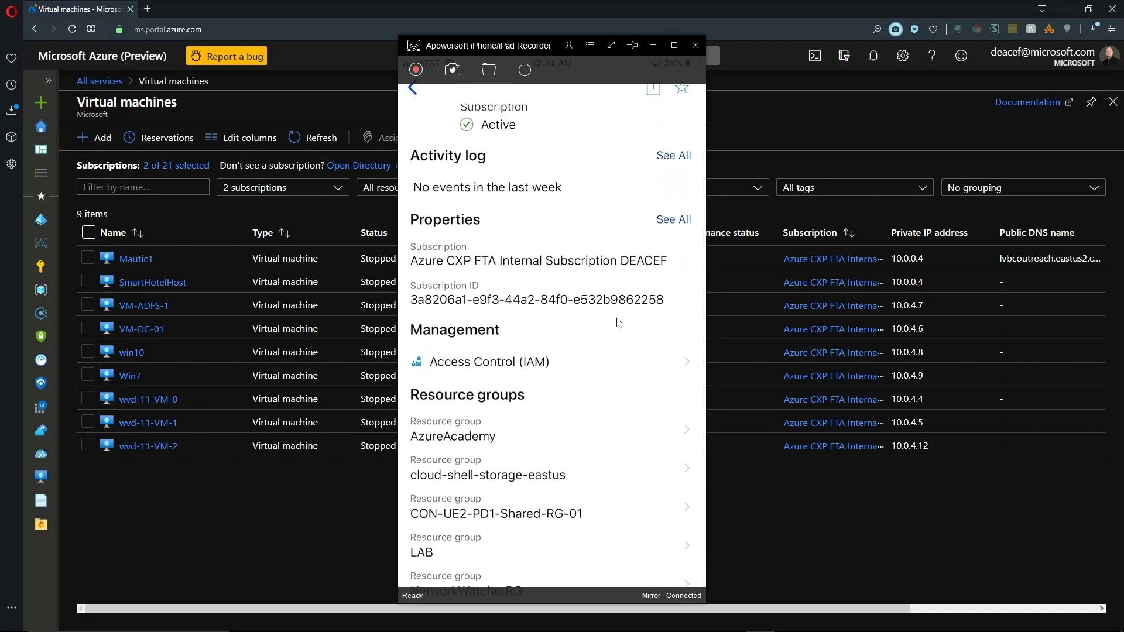
Swipe back from the DEACEF subscription details to the full Subscriptions list.
{"action": "left_click_drag", "start_coordinate": [546, 51], "coordinate": [545, 35]}
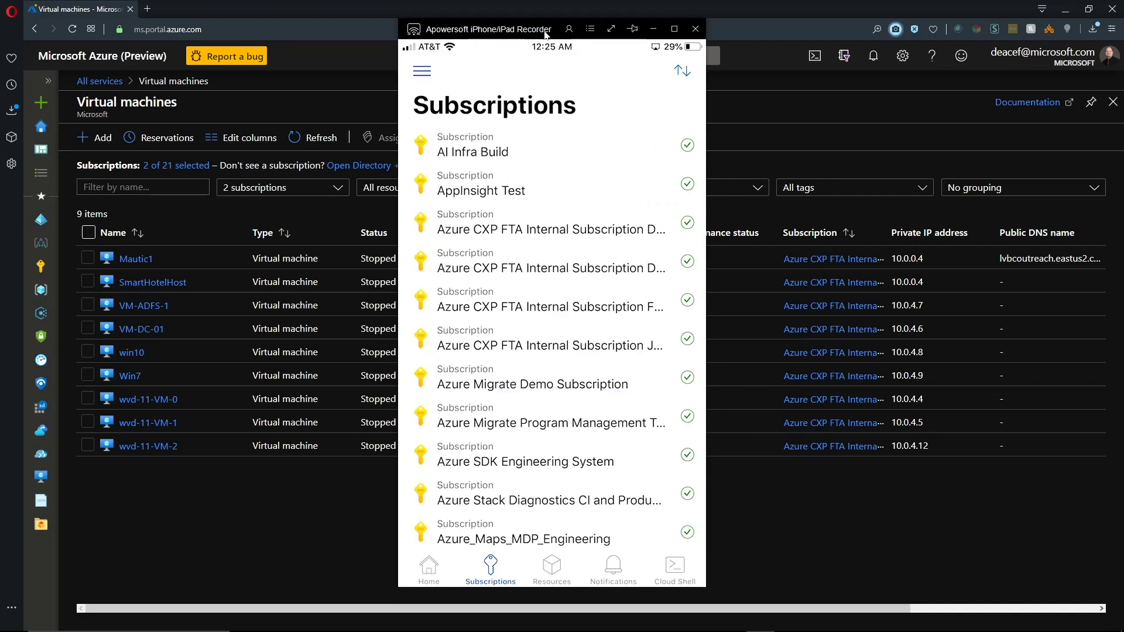